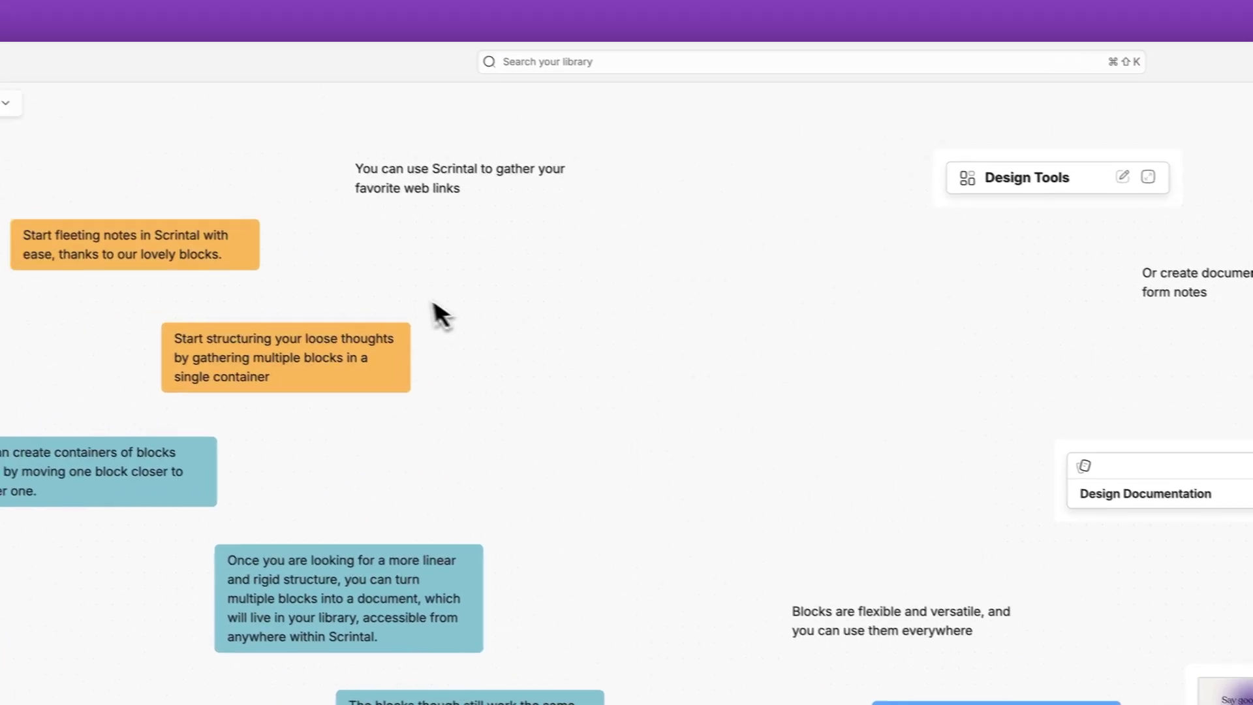
Move the 'Start fleeting notes' block across to the right side of the Desk.
left_click_drag(149, 239, 796, 256)
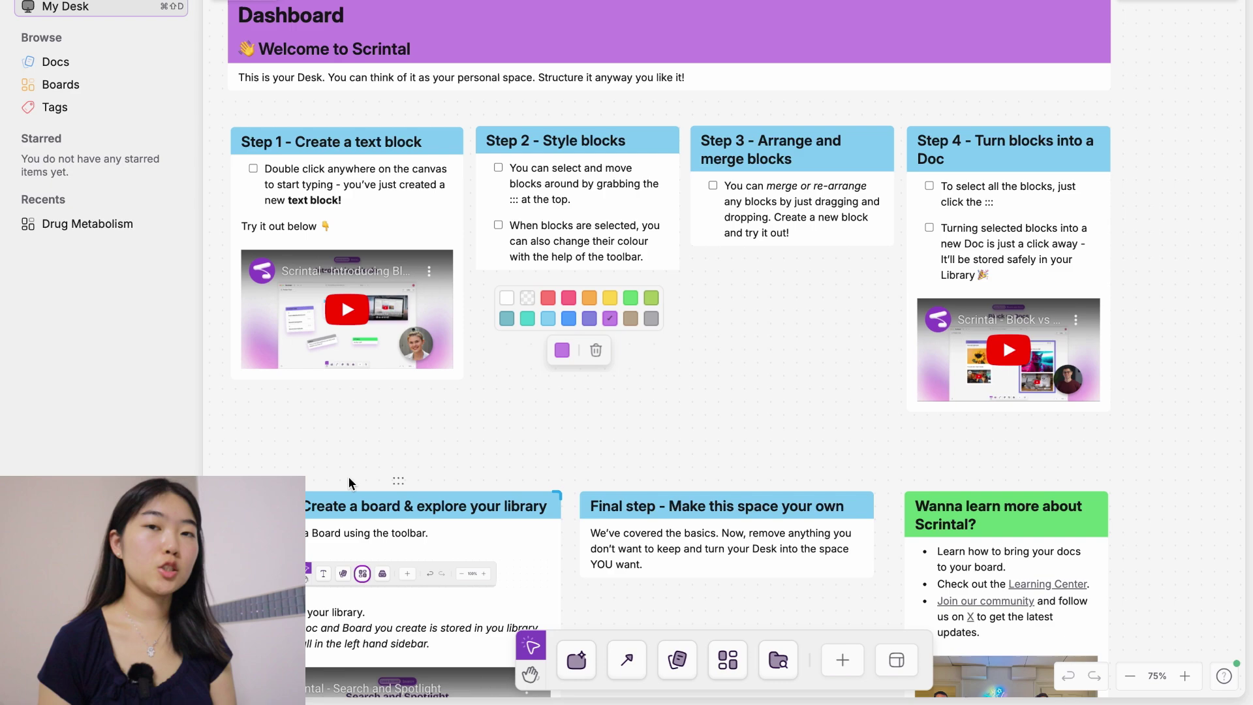
Hide the sidebar with the super+\ shortcut and scroll the Desk up and down.
key("super+backslash")
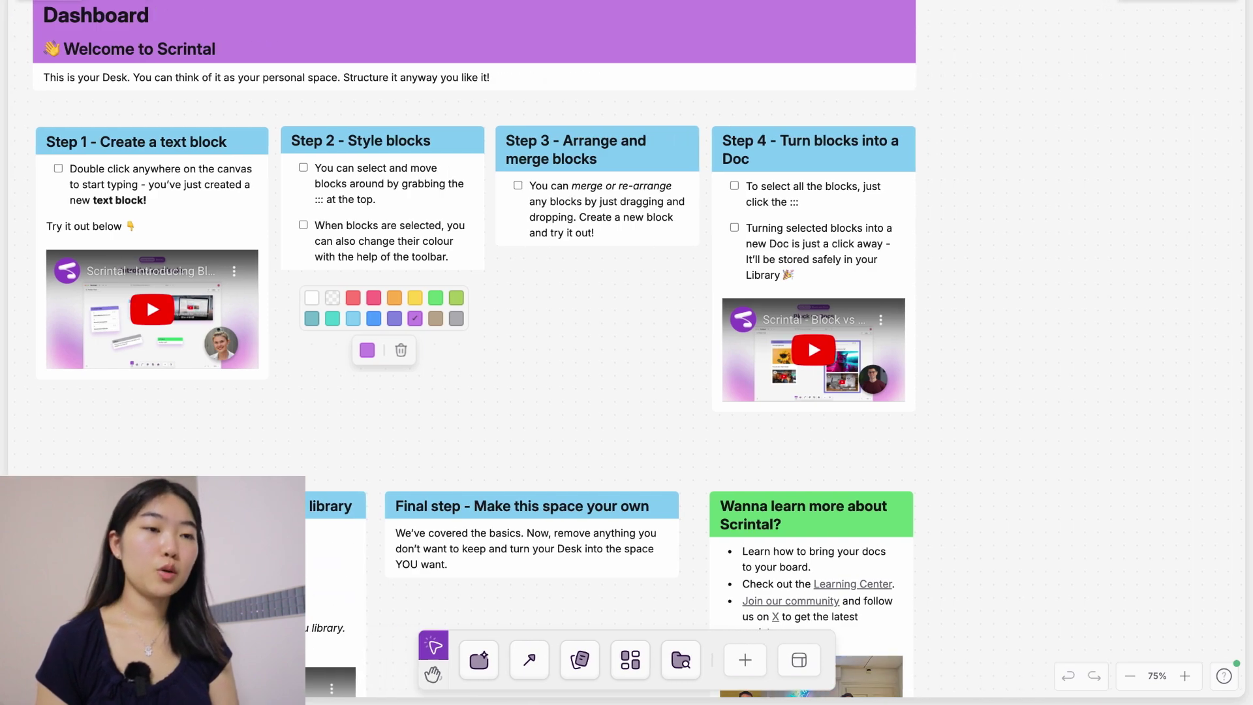
scroll(334, 130, "up", 3)
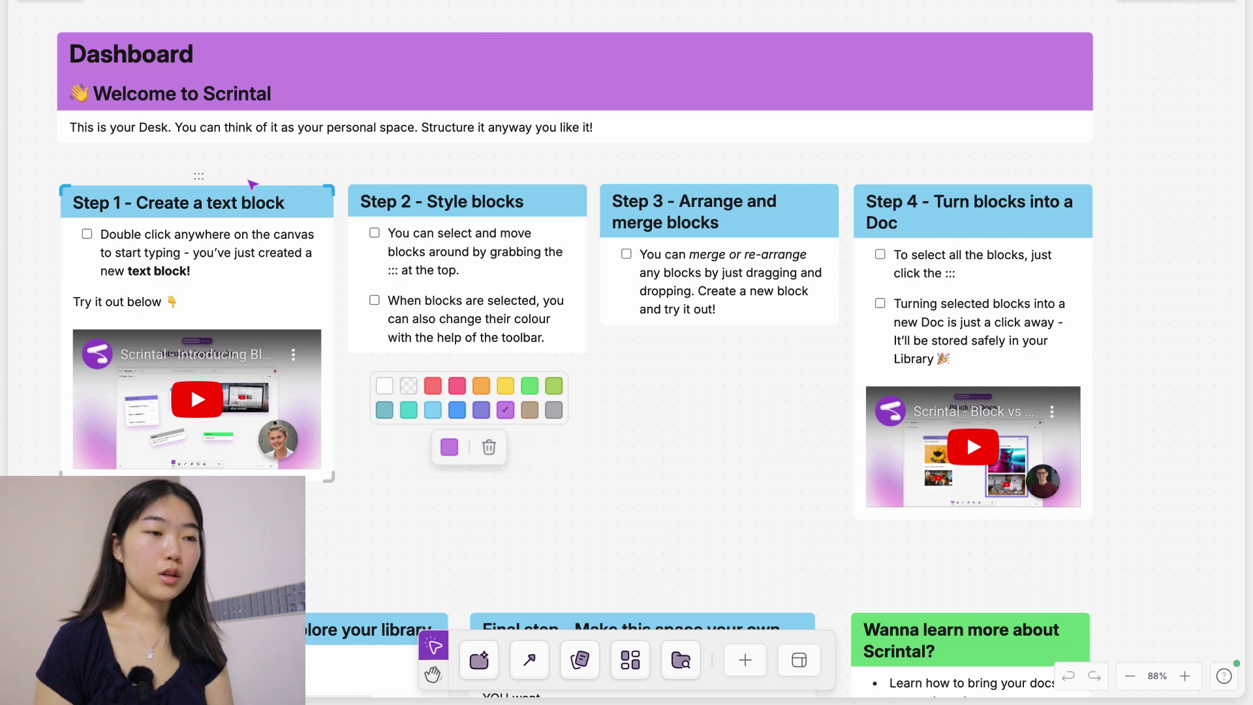
scroll(233, 201, "down", 2)
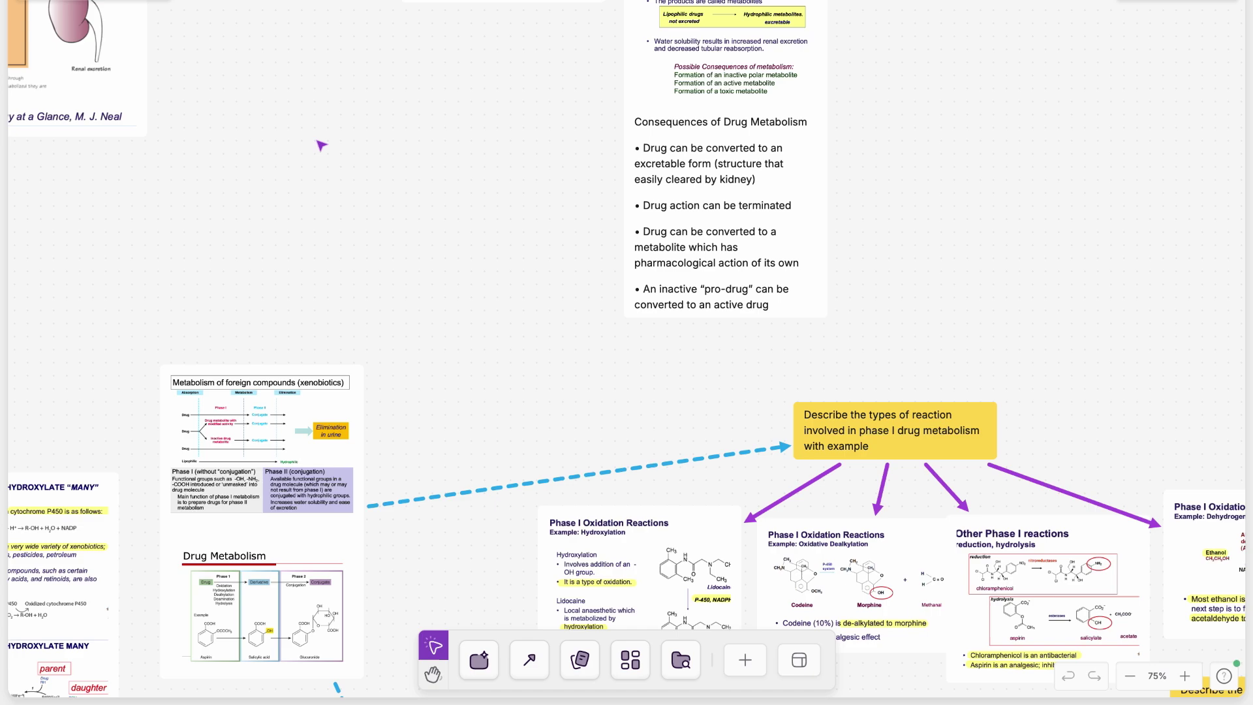
Pan and zoom around the Drug Metabolism mind map to survey its linked notes.
scroll(386, 151, "down", 4)
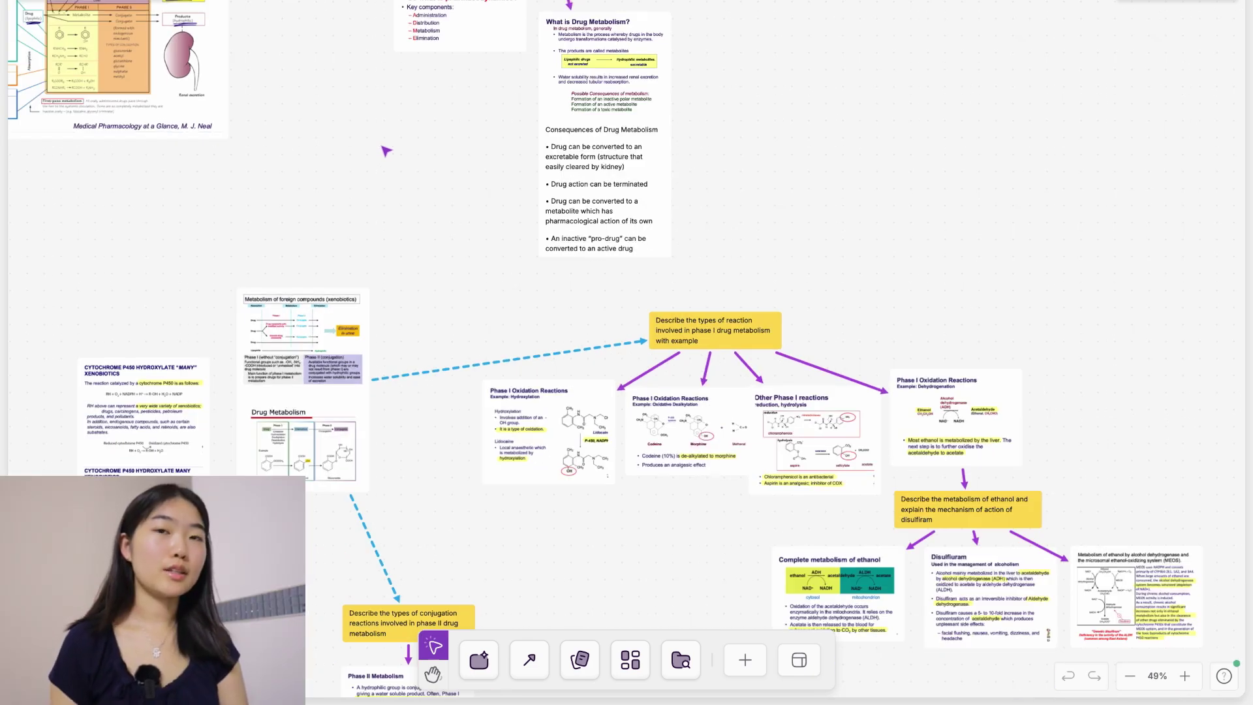
scroll(386, 150, "left", 2)
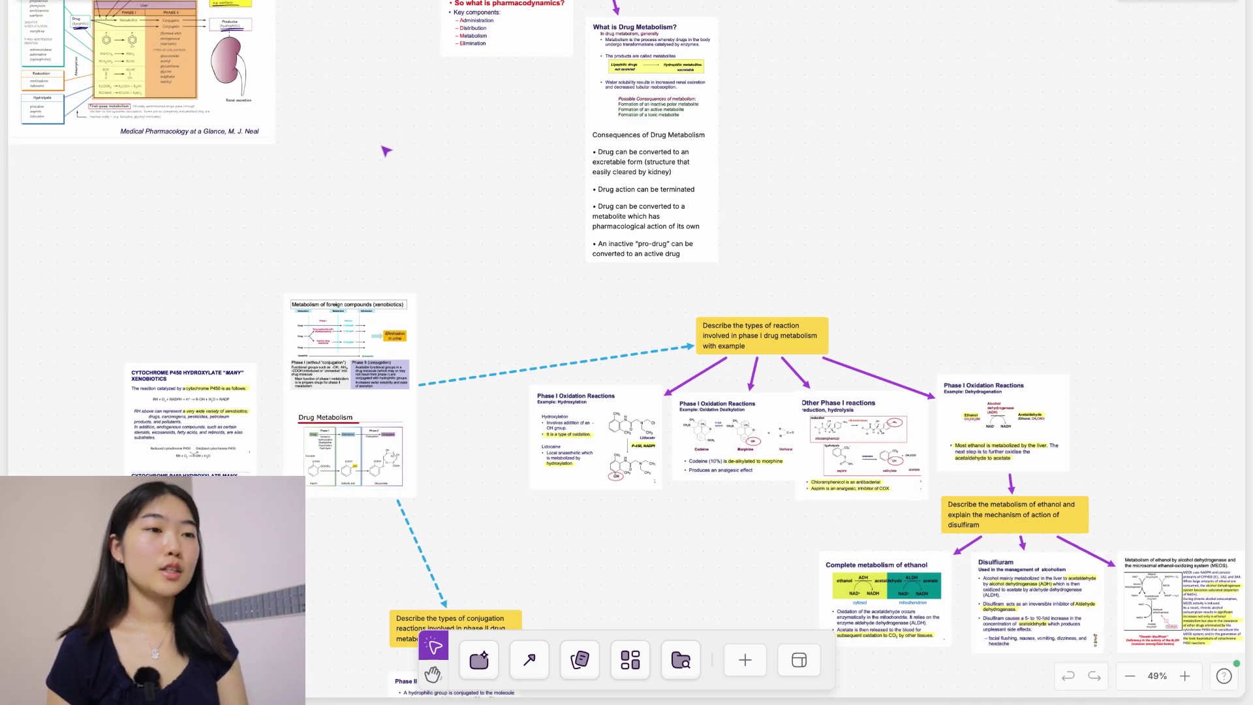
scroll(352, 173, "up", 4)
scroll(352, 174, "left", 3)
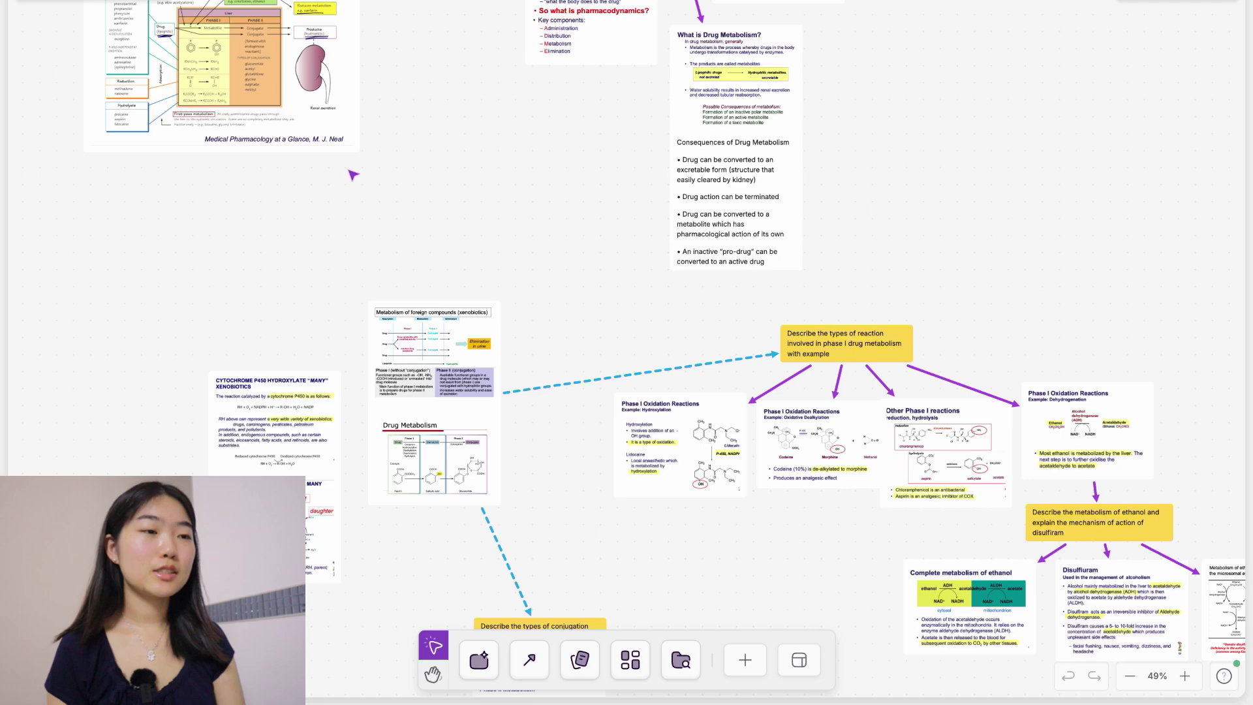
scroll(352, 173, "up", 5)
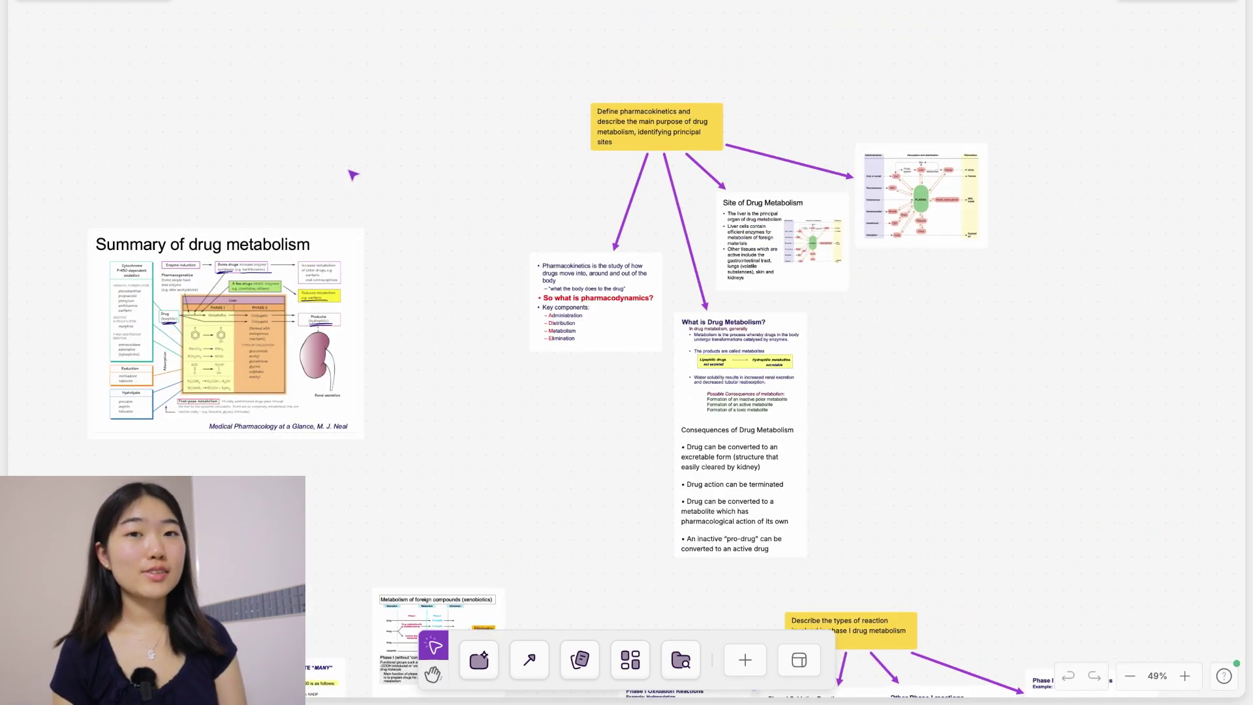
scroll(353, 173, "down", 8)
scroll(354, 175, "up", 5)
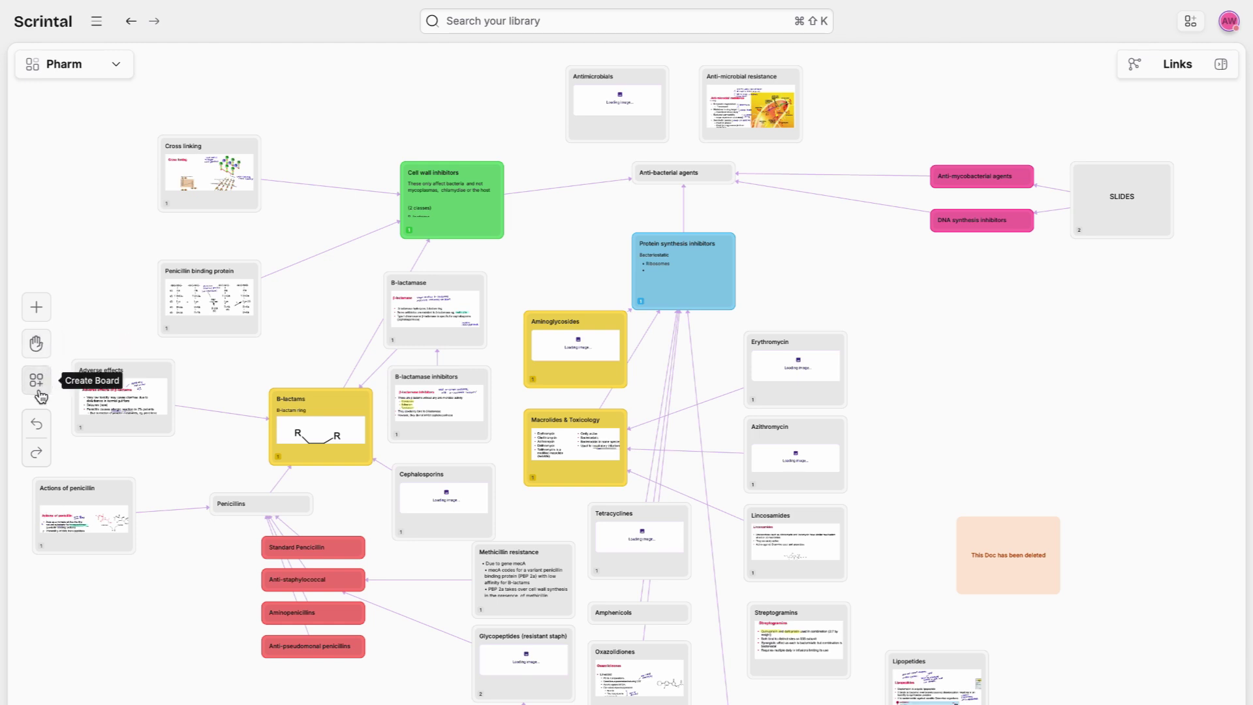
left_click(37, 308)
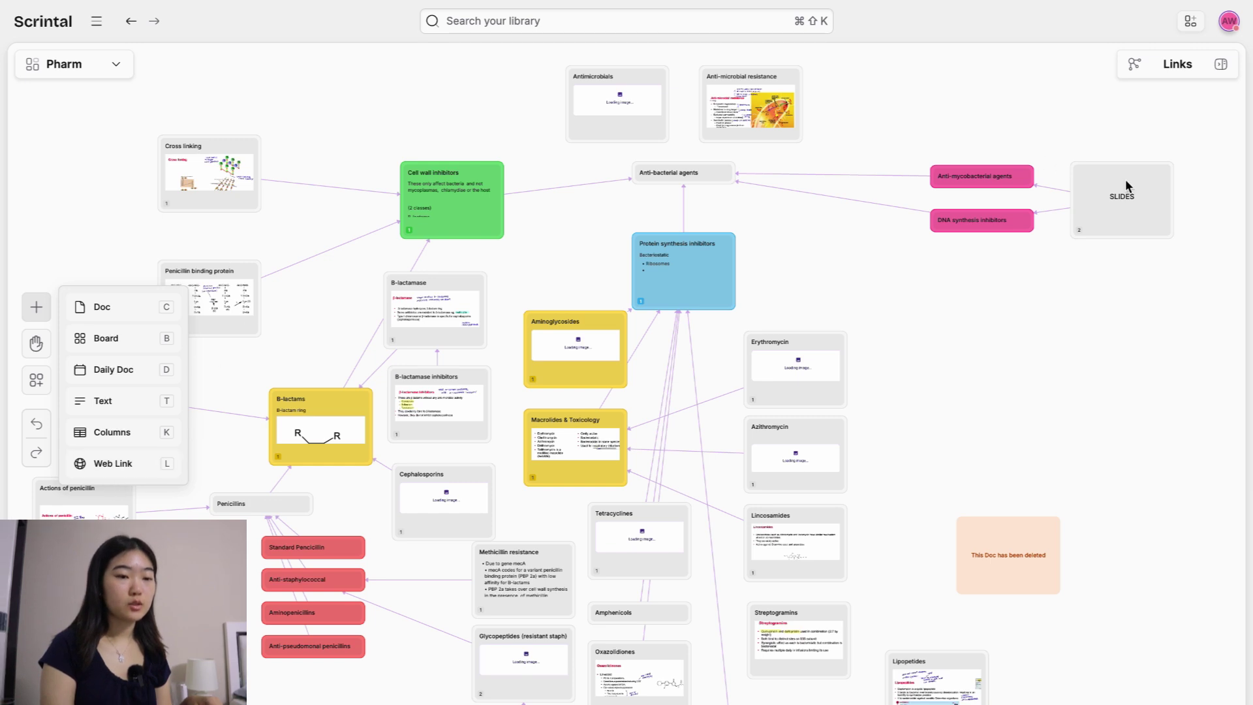
left_click(1142, 118)
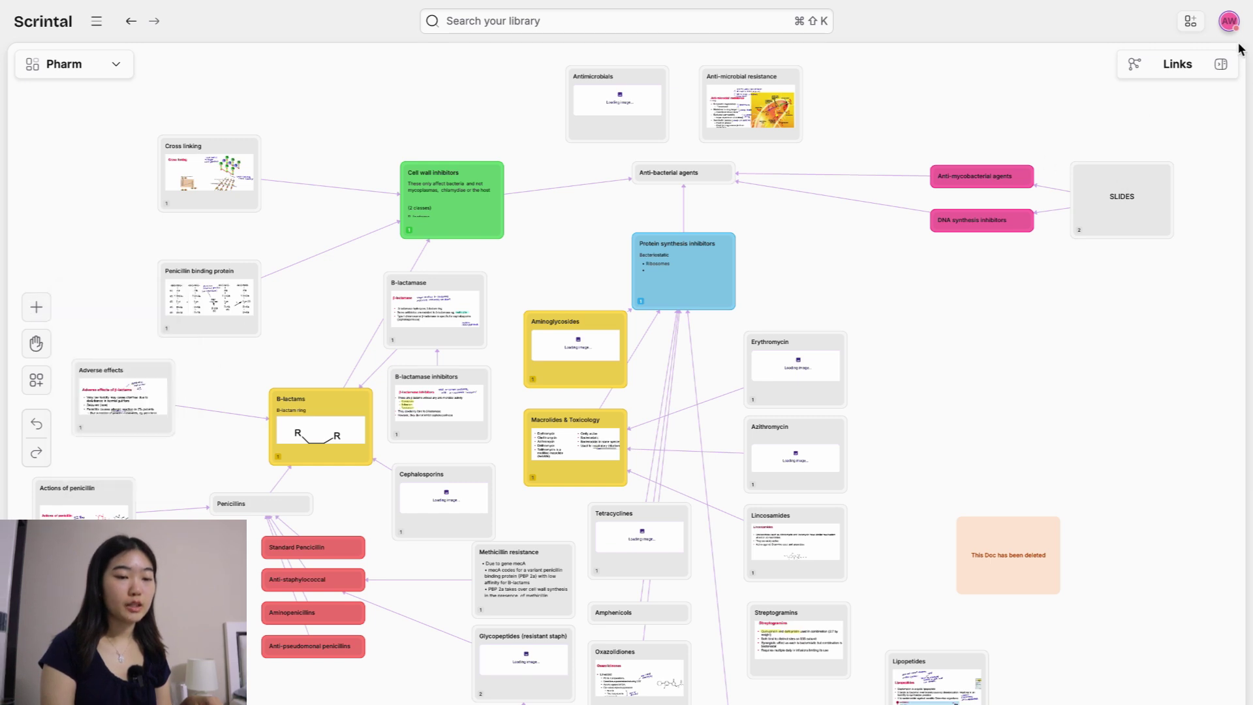
left_click(1137, 66)
scroll(1130, 205, "down", 5)
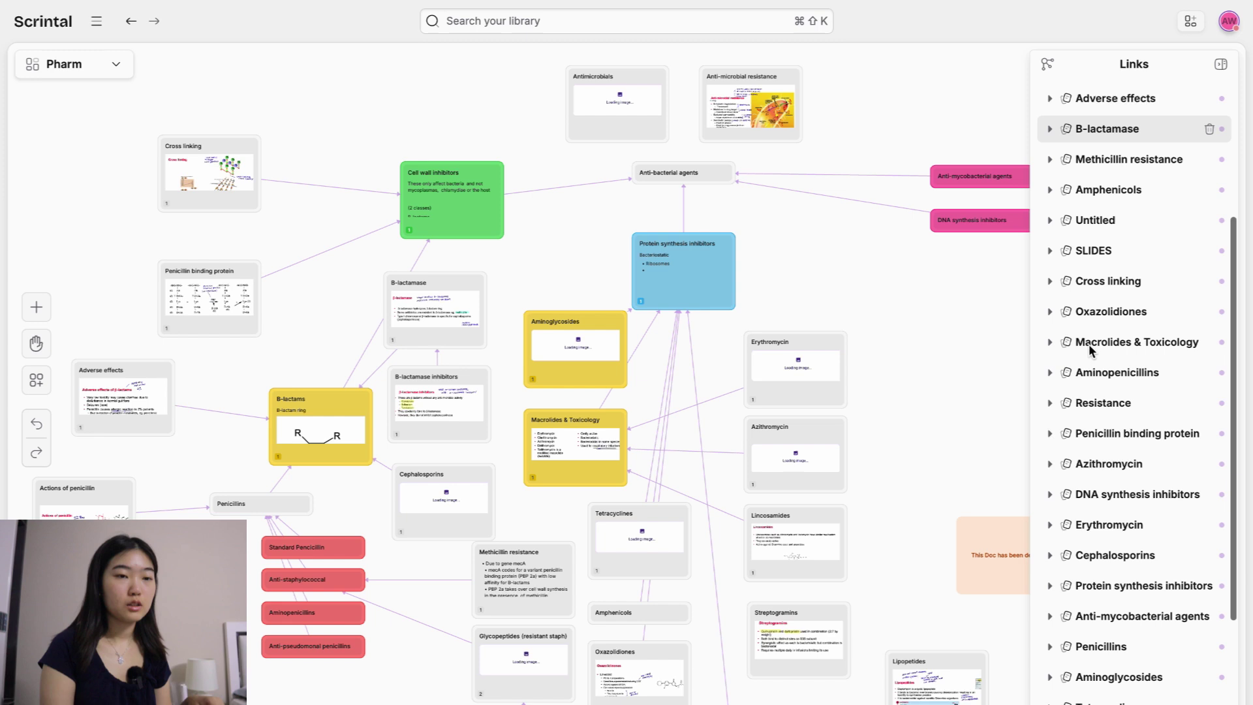
scroll(1109, 144, "up", 5)
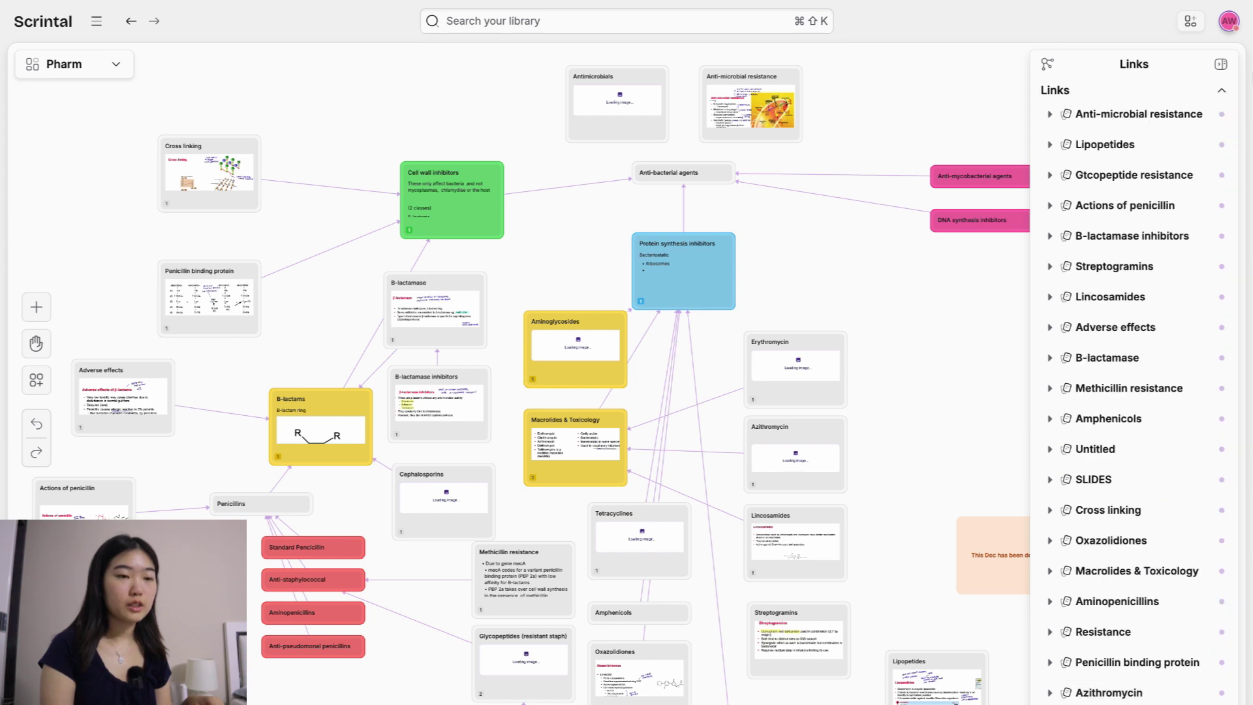
left_click(1218, 69)
left_click(1220, 69)
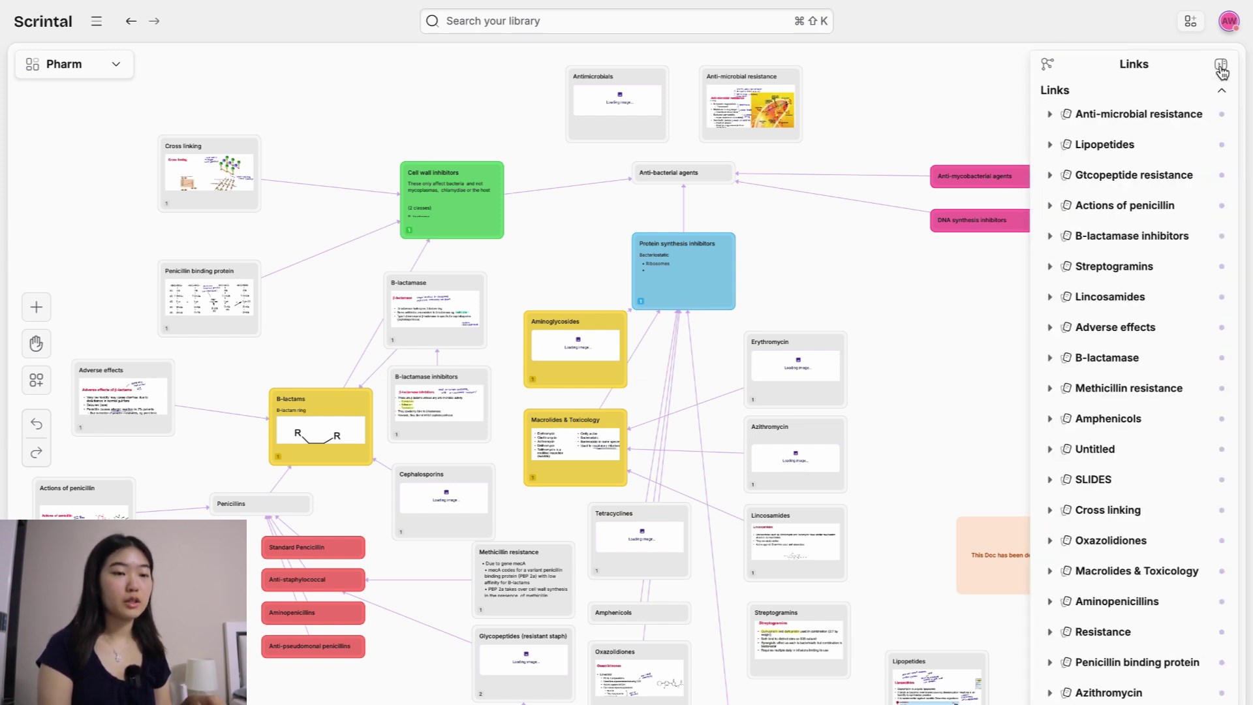
left_click(1221, 70)
left_click(1221, 70)
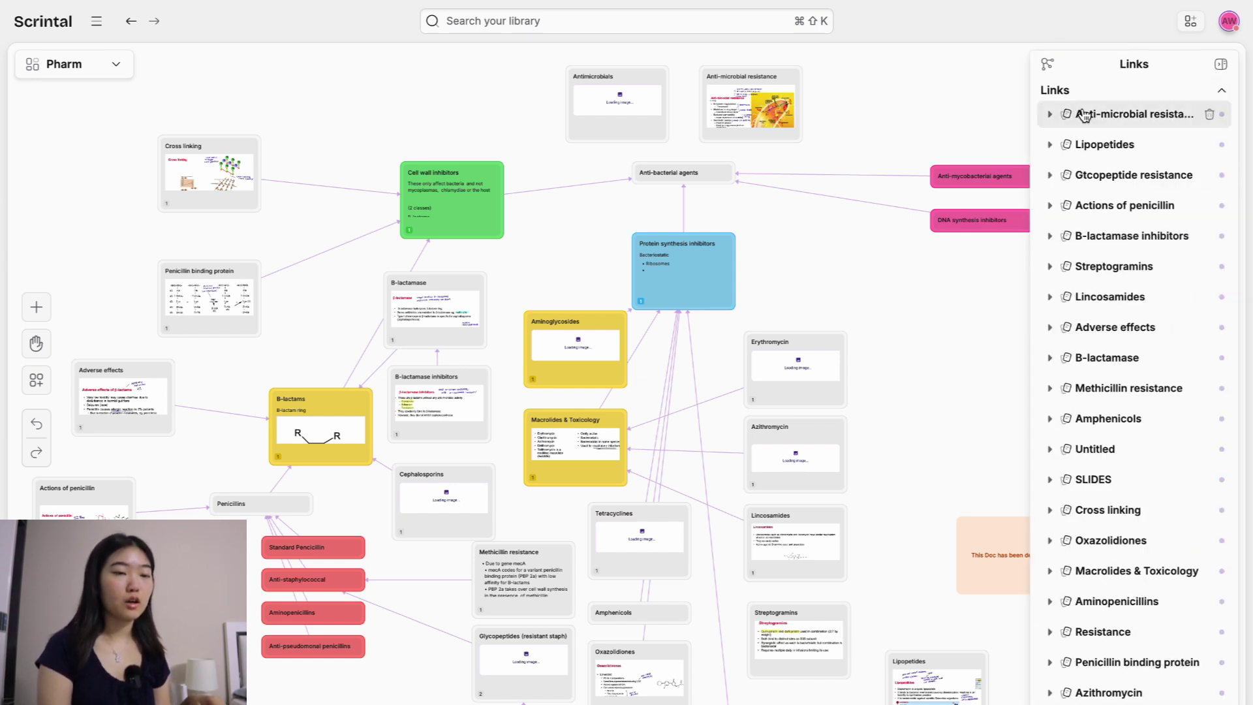
left_click(1051, 118)
left_click(1050, 162)
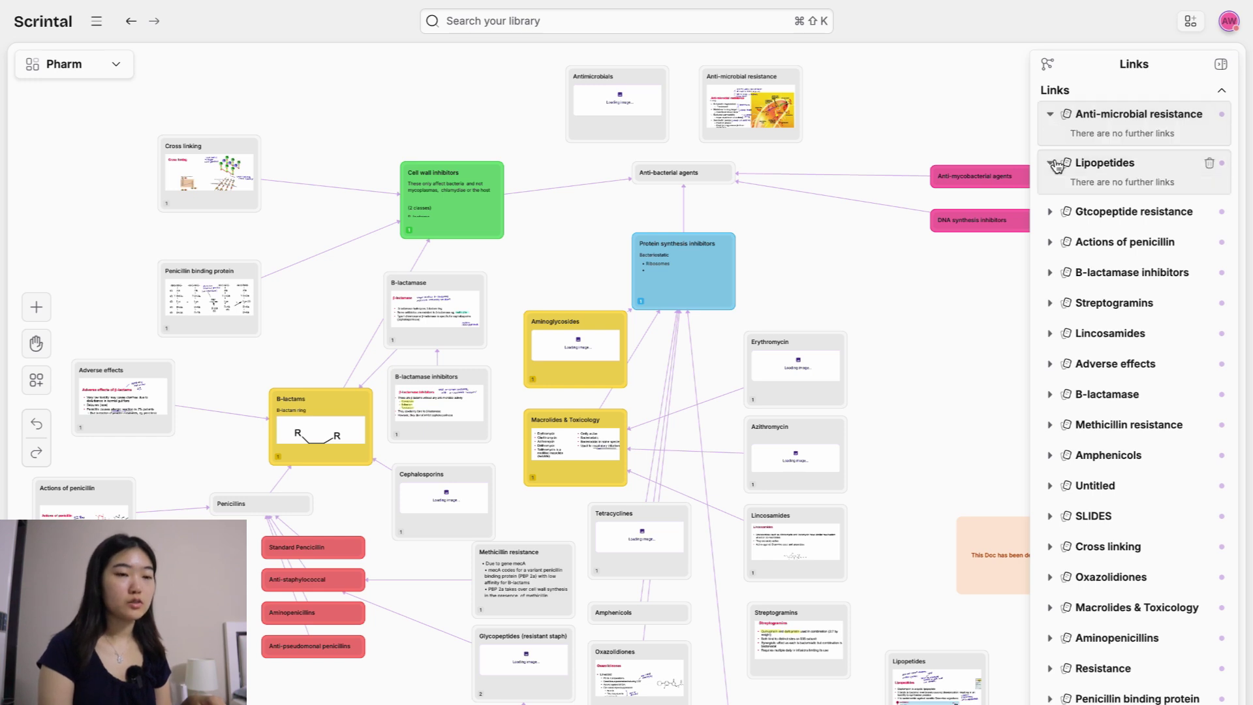
left_click(1049, 117)
left_click(1050, 144)
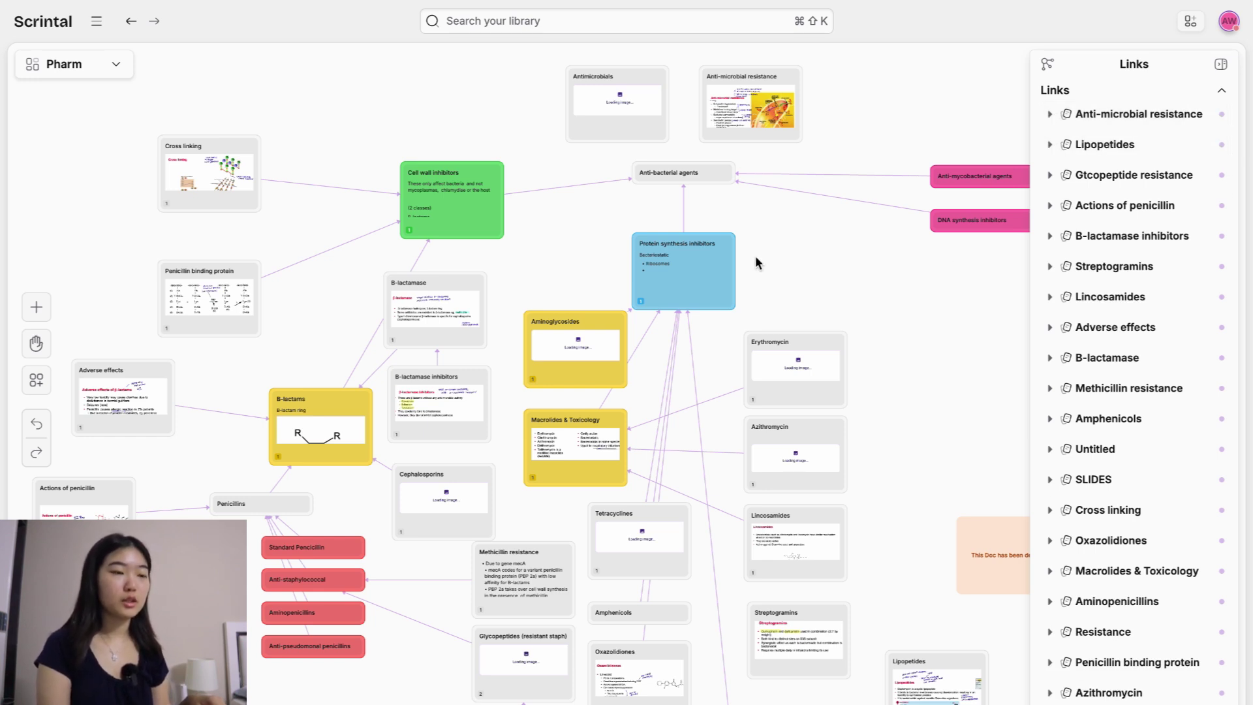
left_click(1220, 66)
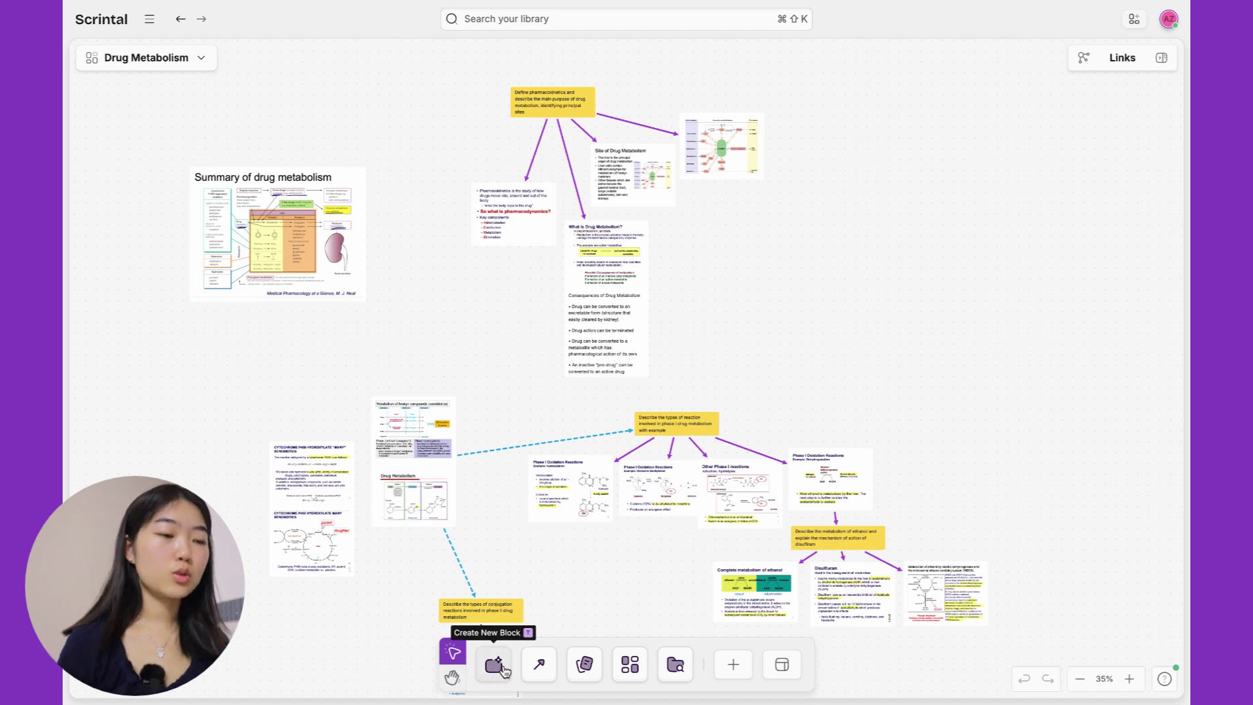
Place a new empty text block on the board, then delete it.
key("n")
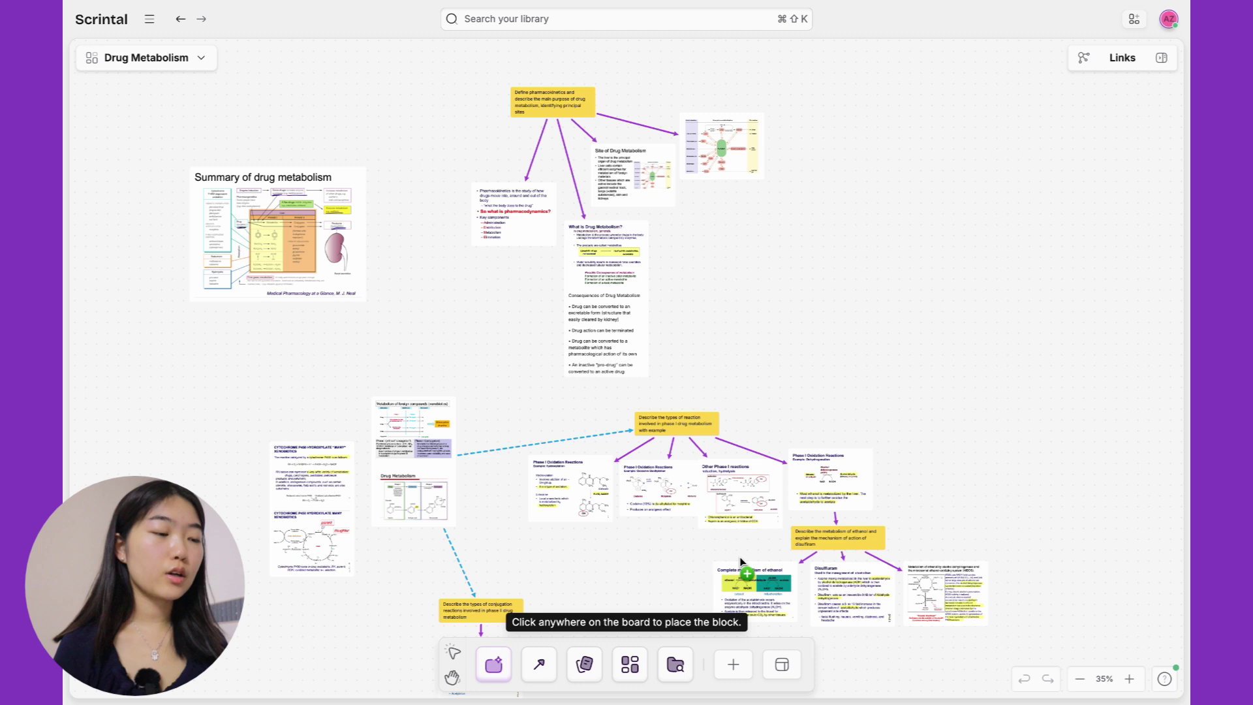
left_click(881, 235)
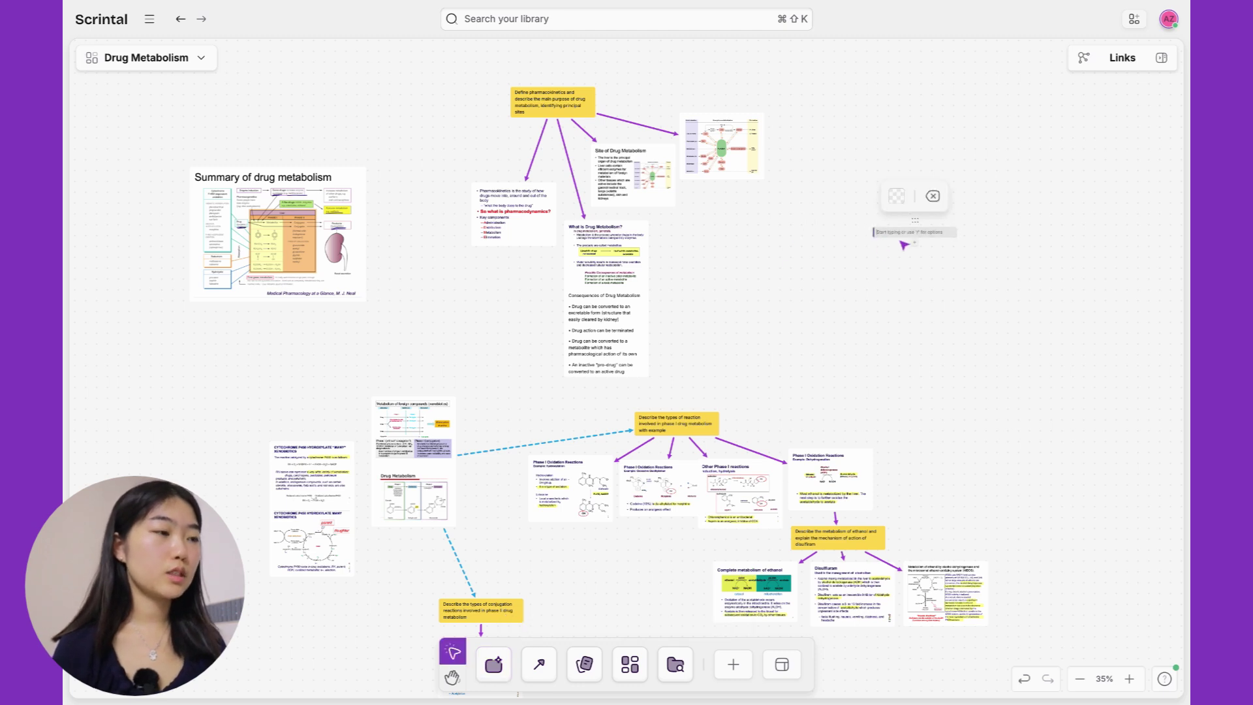
left_click(934, 199)
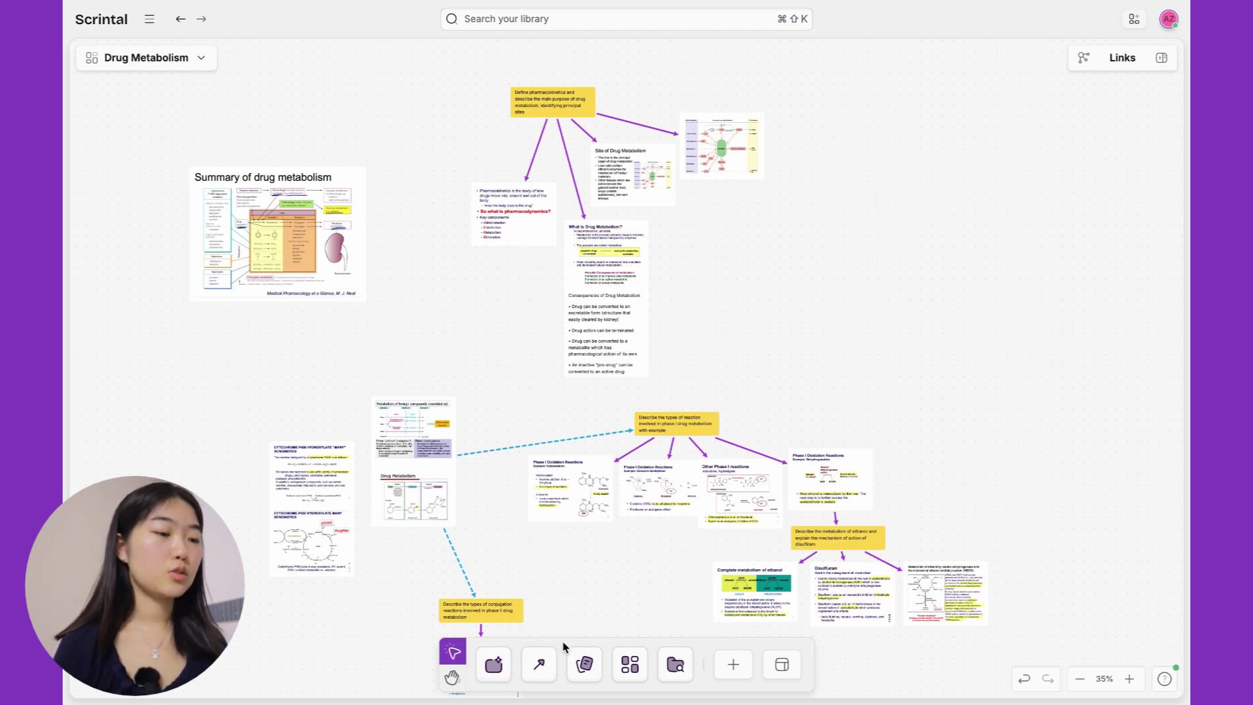
Draw a connector from the Summary card to the foreign compounds card, then remove it.
left_click(540, 667)
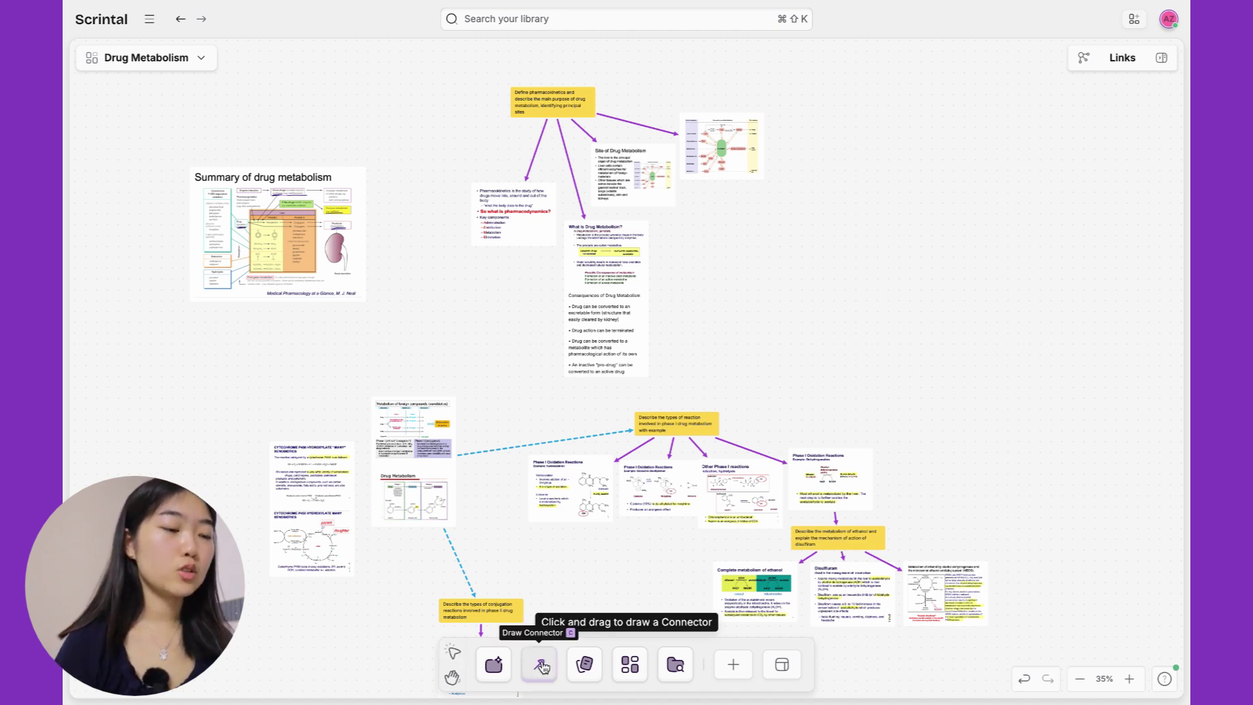
left_click_drag(309, 294, 413, 426)
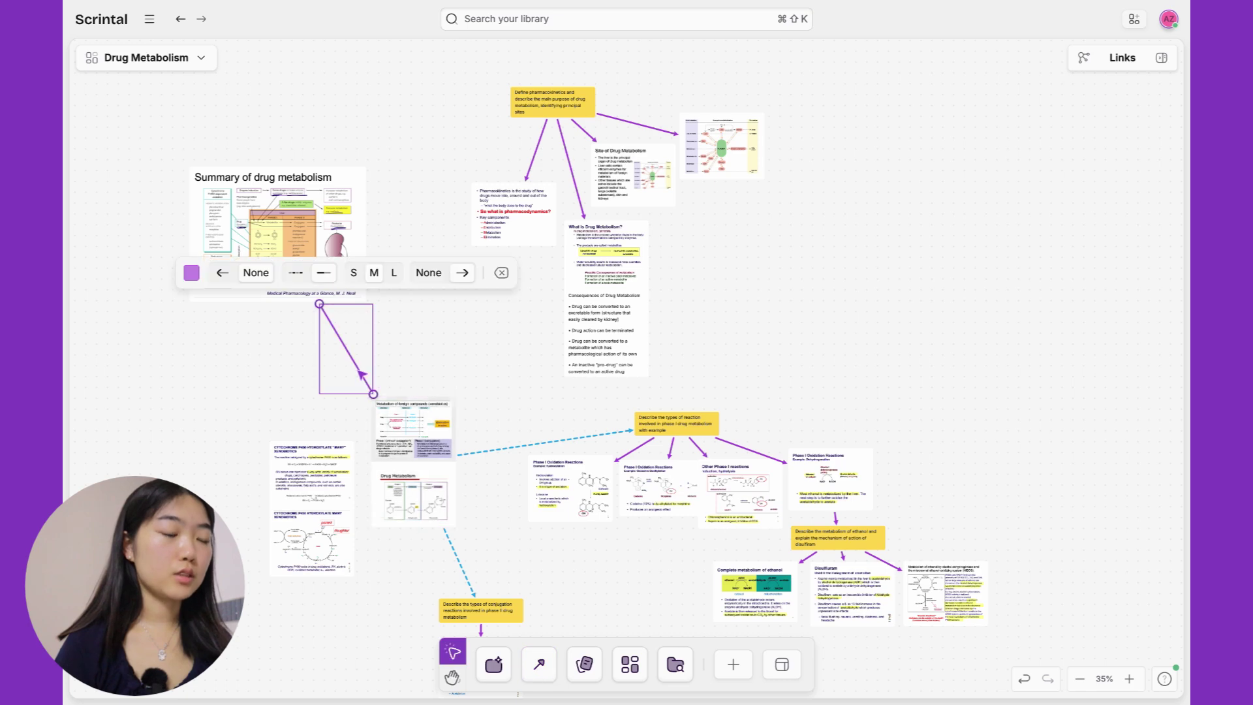
left_click(501, 272)
scroll(531, 494, "down", 3)
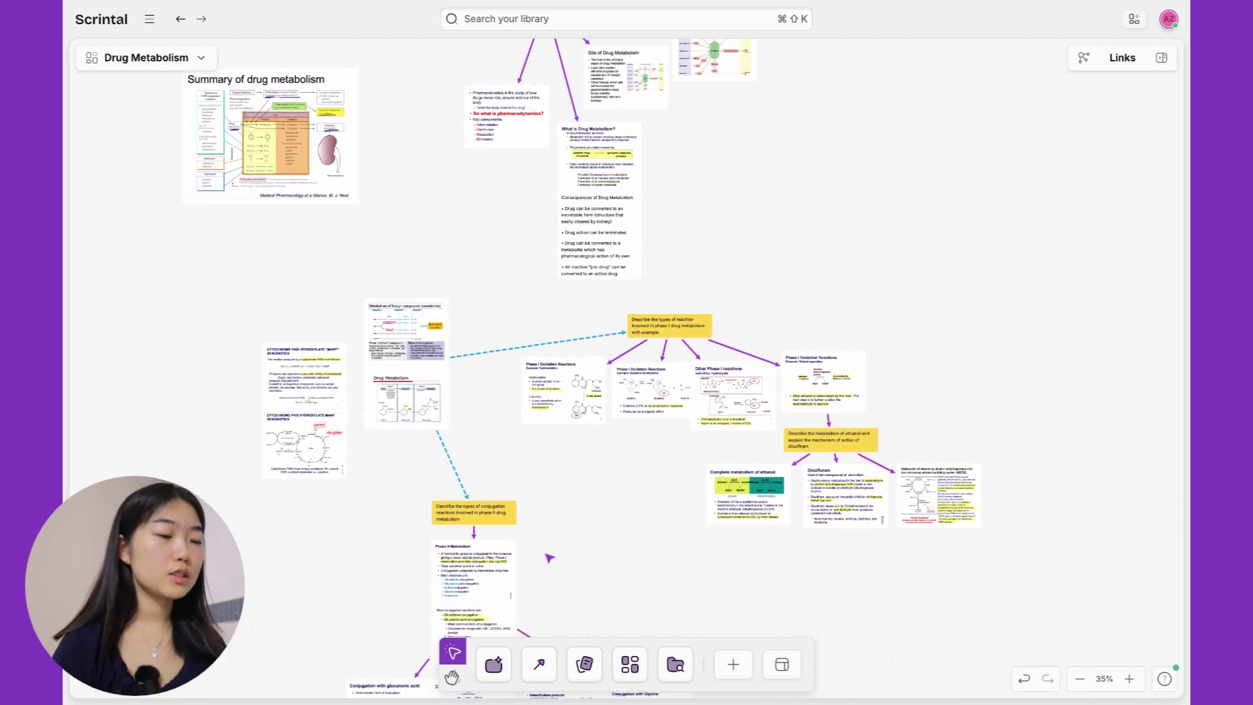
Place a new empty doc block on the Drug Metabolism board.
scroll(551, 567, "up", 3)
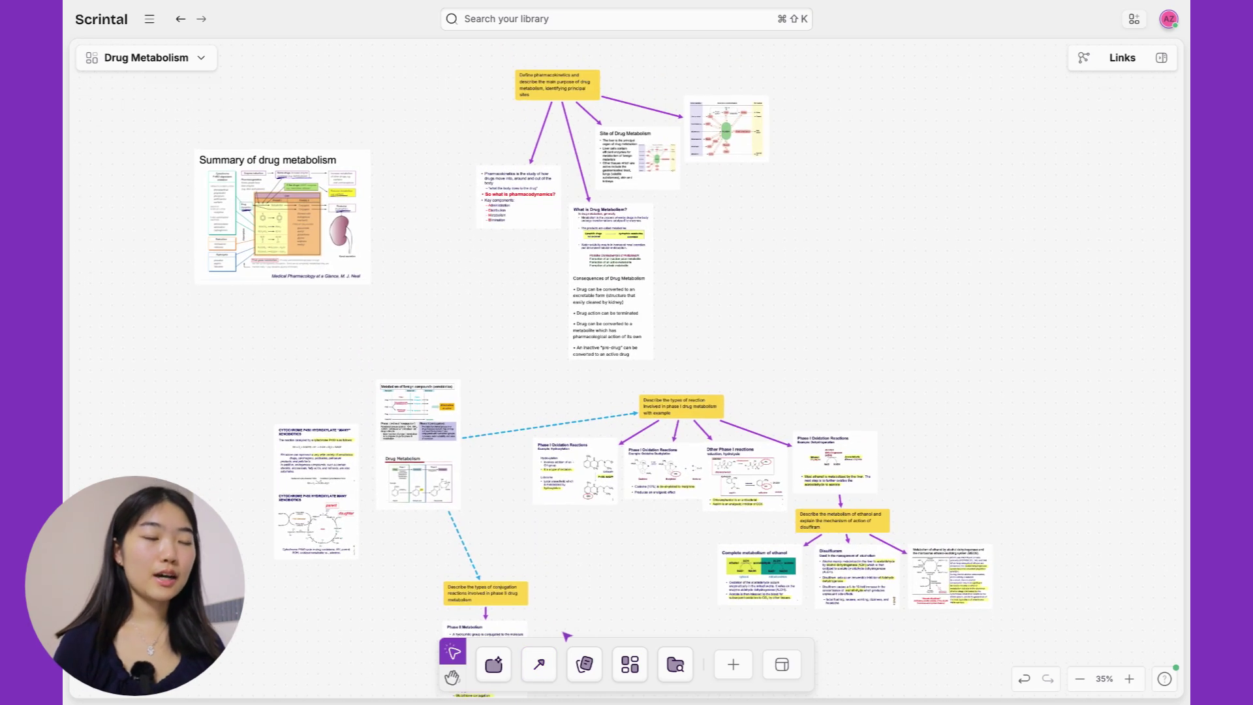
left_click(583, 663)
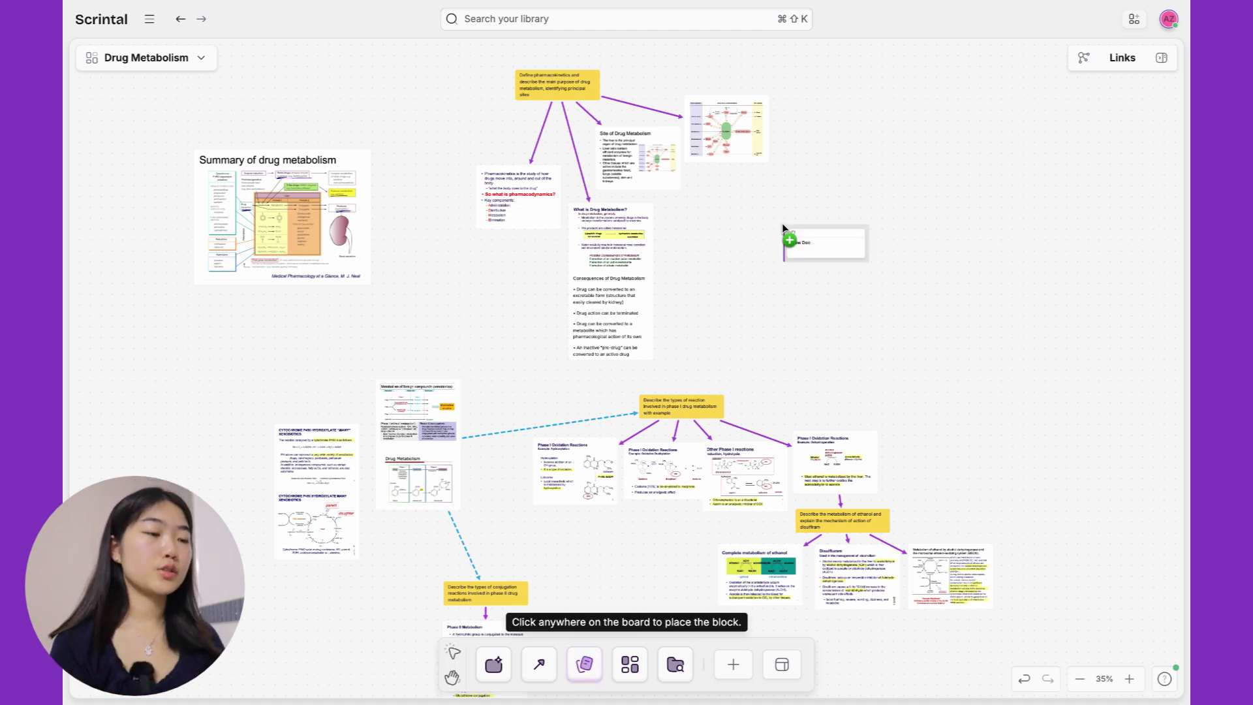
scroll(780, 269, "down", 8)
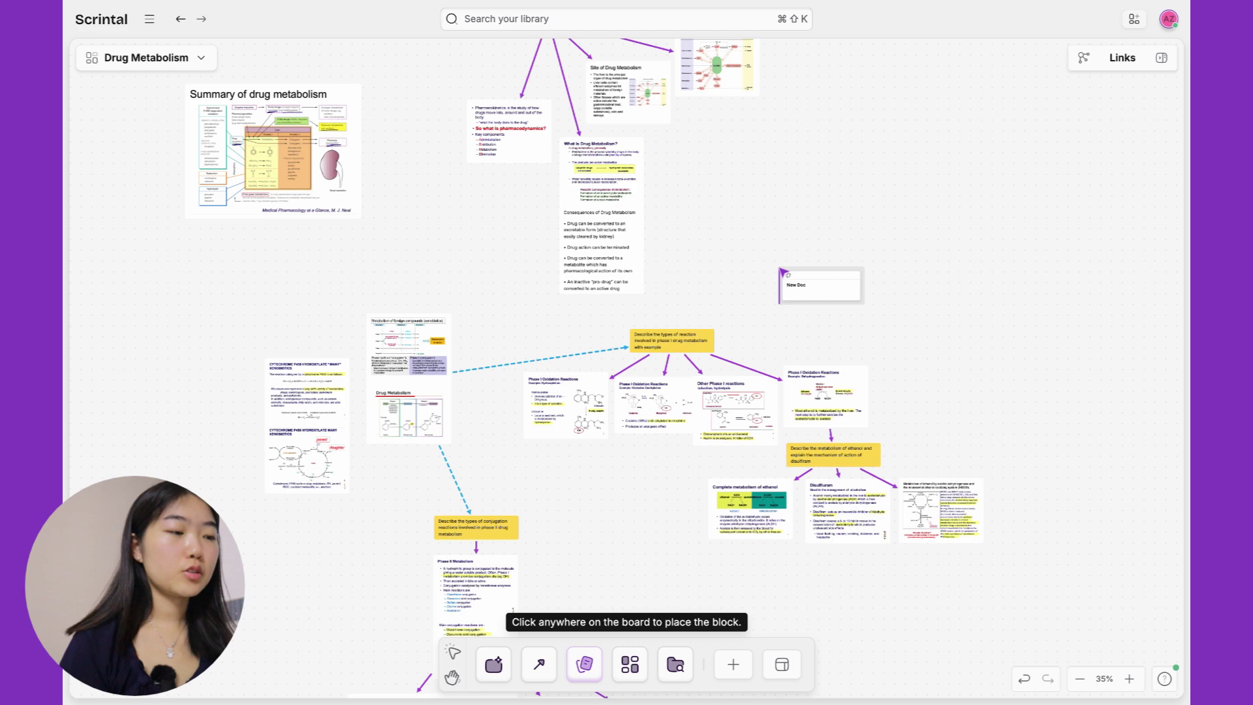
scroll(782, 270, "down", 10)
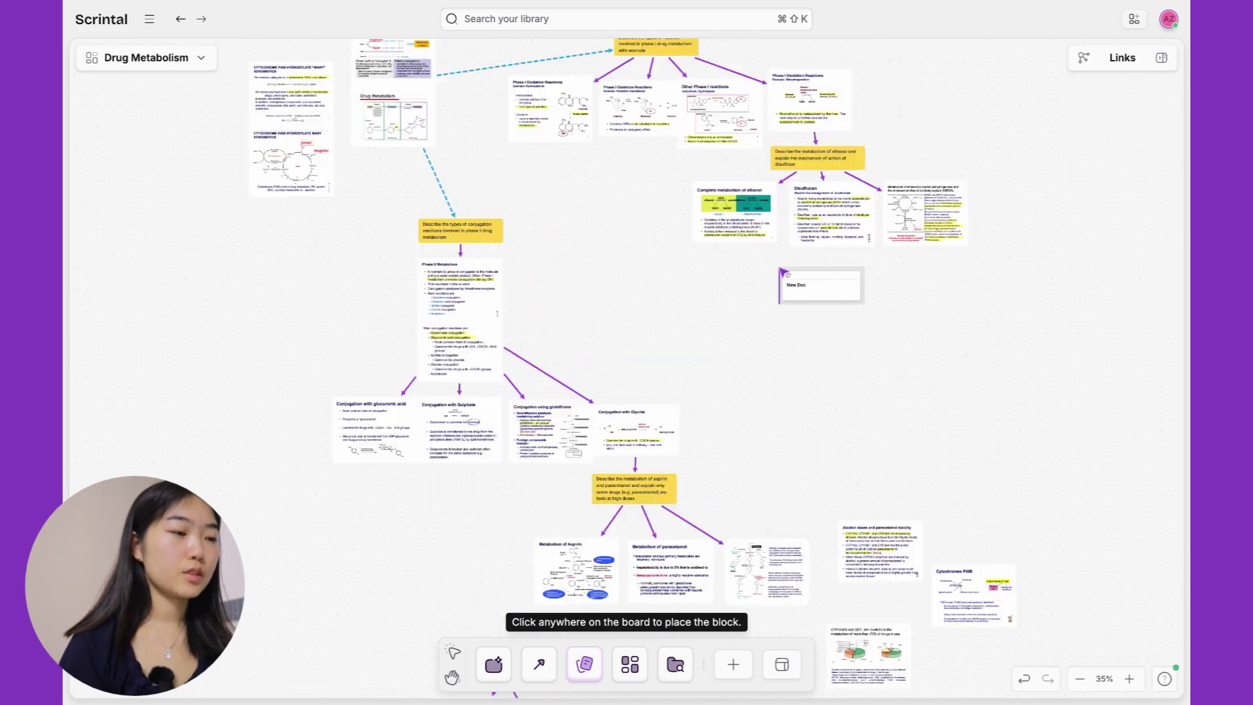
scroll(783, 272, "up", 10)
left_click(766, 316)
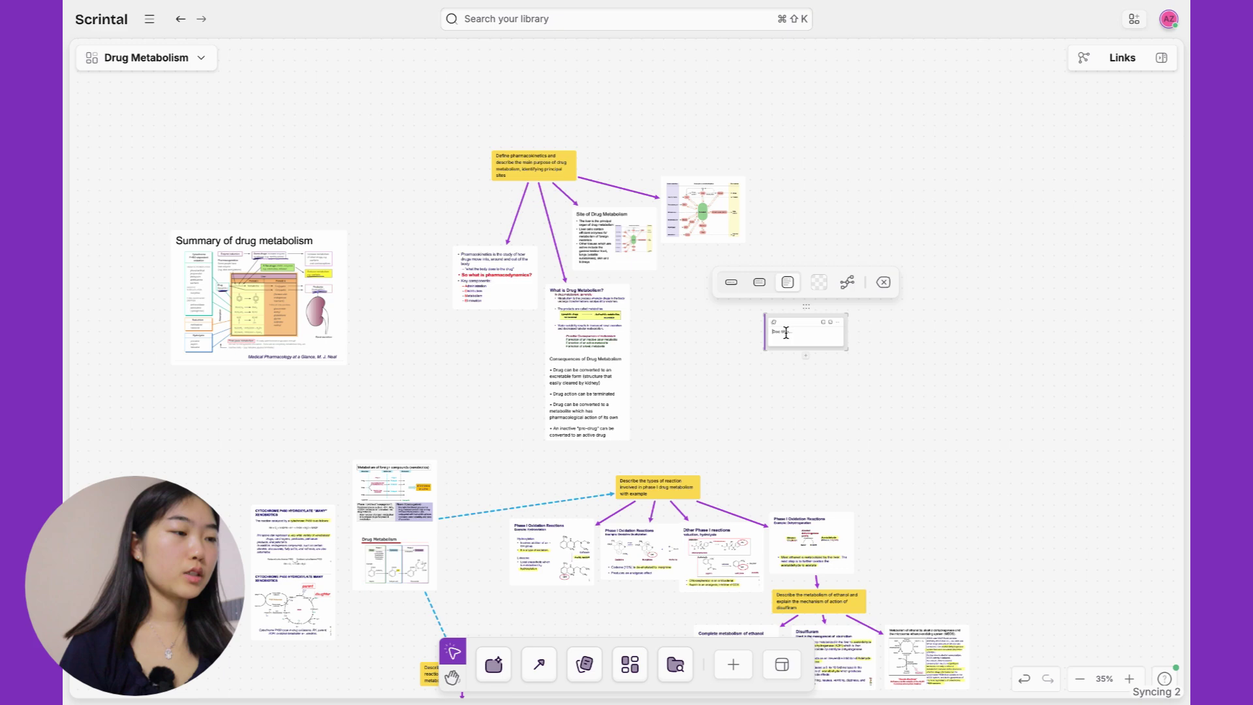
Open the New Doc beside the board, expand it full-page, then return to the board.
scroll(846, 329, "up", 10)
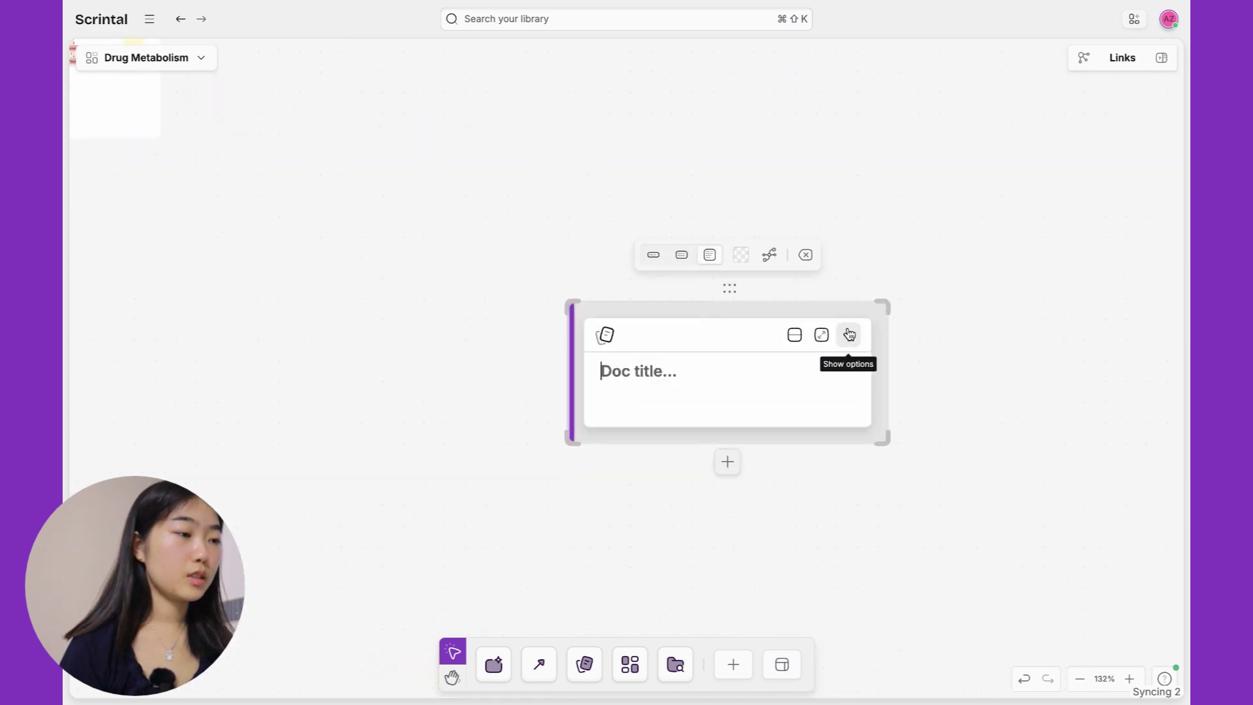
left_click(821, 335)
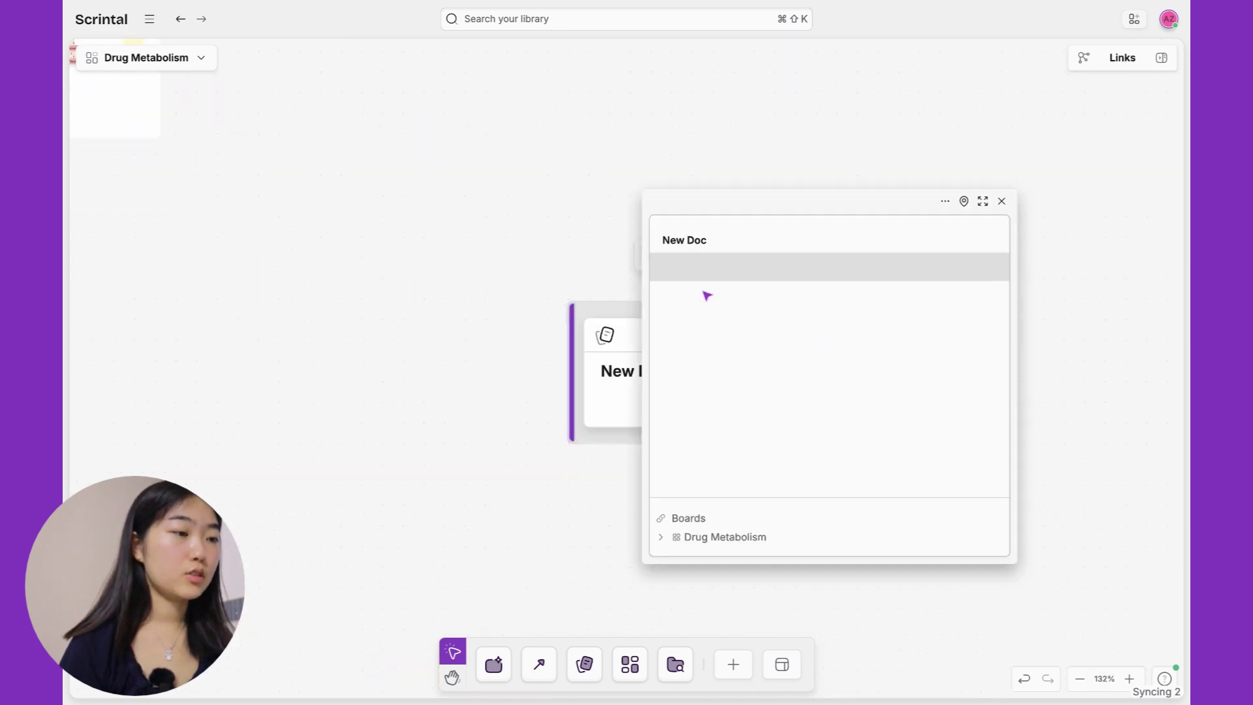
left_click(984, 202)
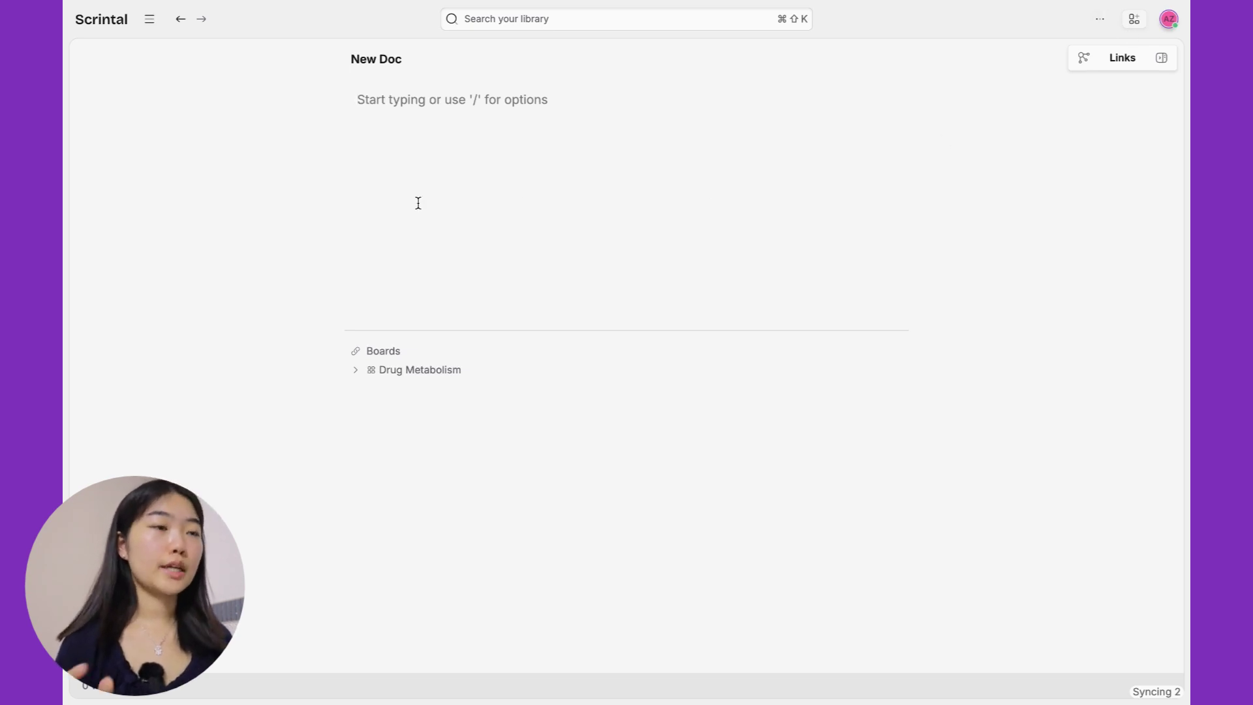
left_click(178, 23)
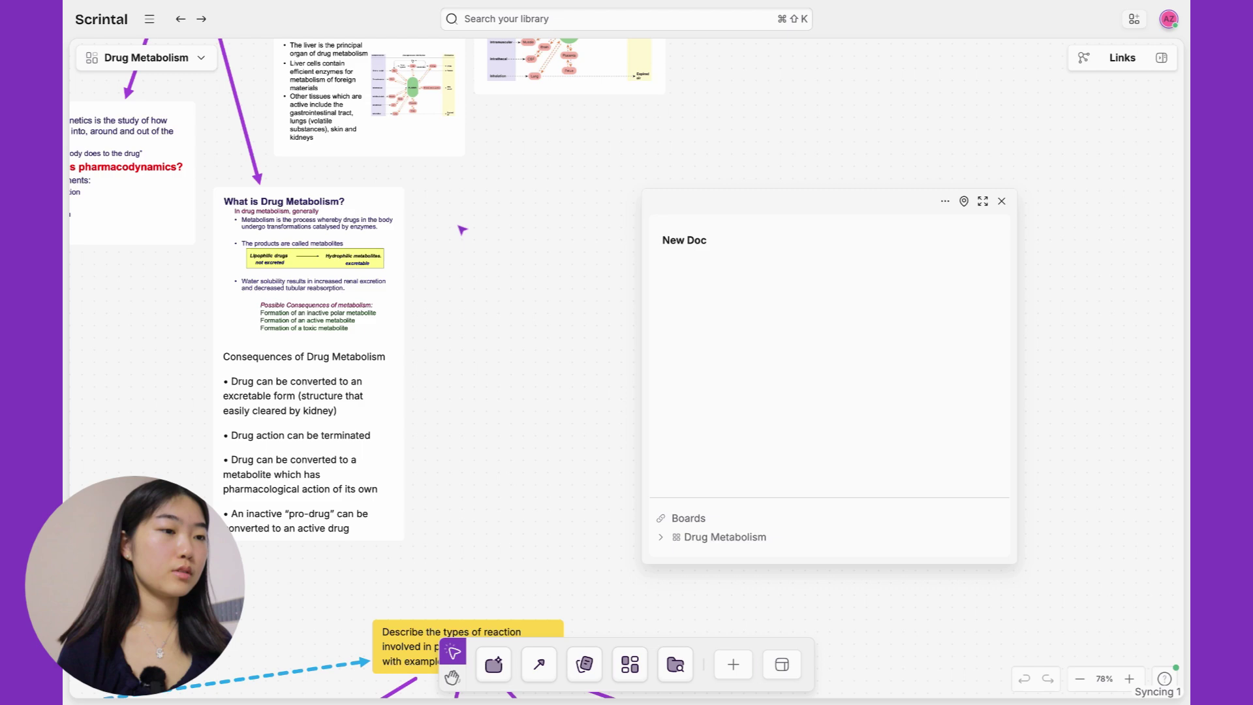
scroll(463, 230, "down", 5)
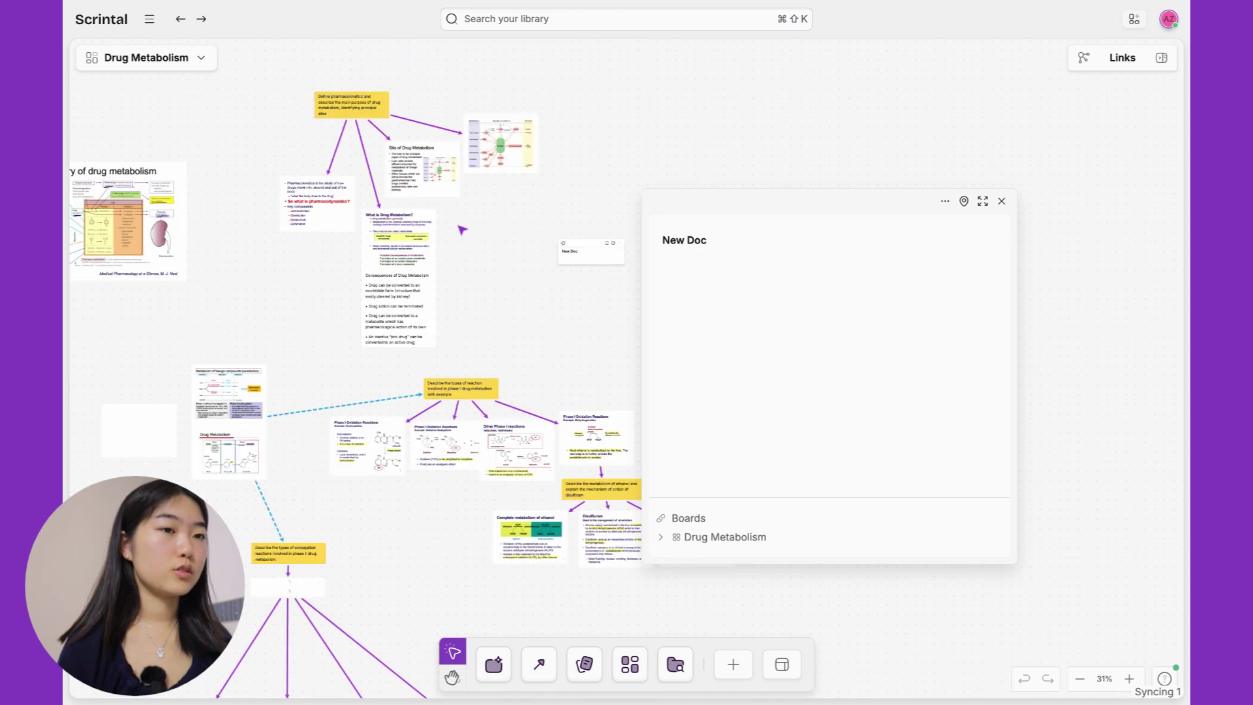
Close the New Doc panel and delete the New Doc card from the board.
left_click(1001, 201)
left_click(587, 254)
key("Delete")
scroll(601, 281, "left", 5)
scroll(613, 307, "up", 2)
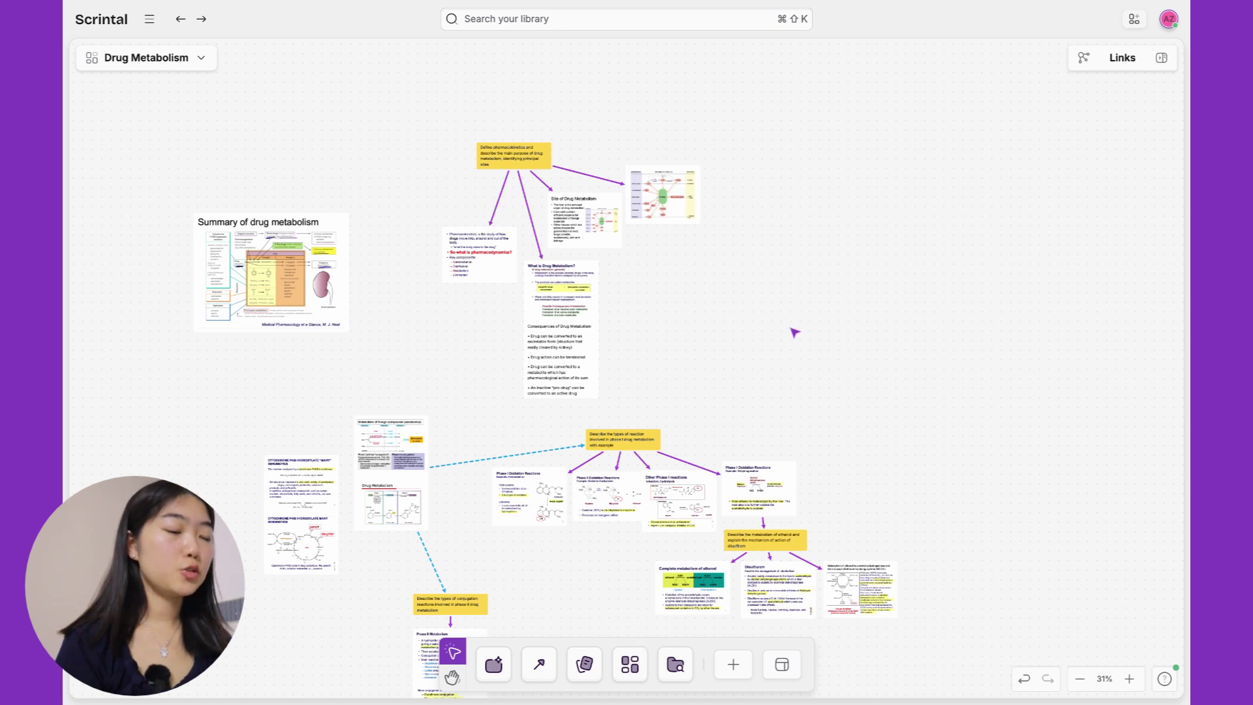
Place a trial New Board block on the canvas, then delete it.
left_click(628, 664)
key("Escape")
left_click(775, 363)
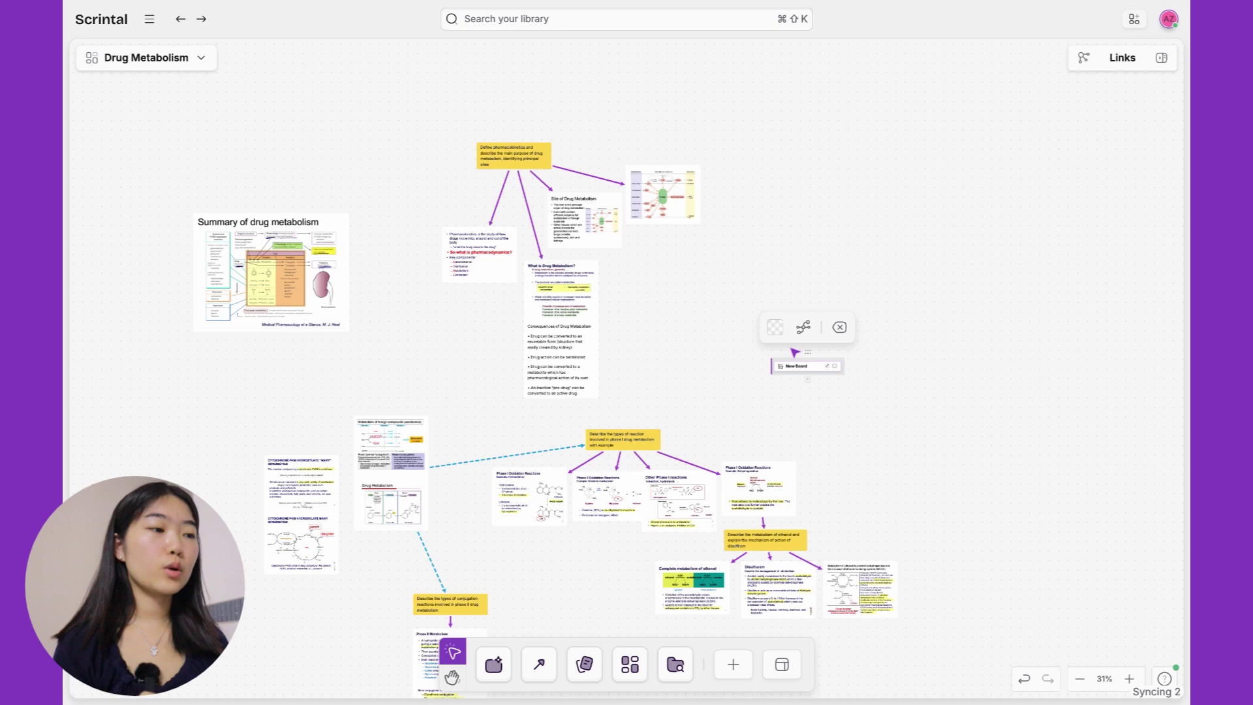
key("Delete")
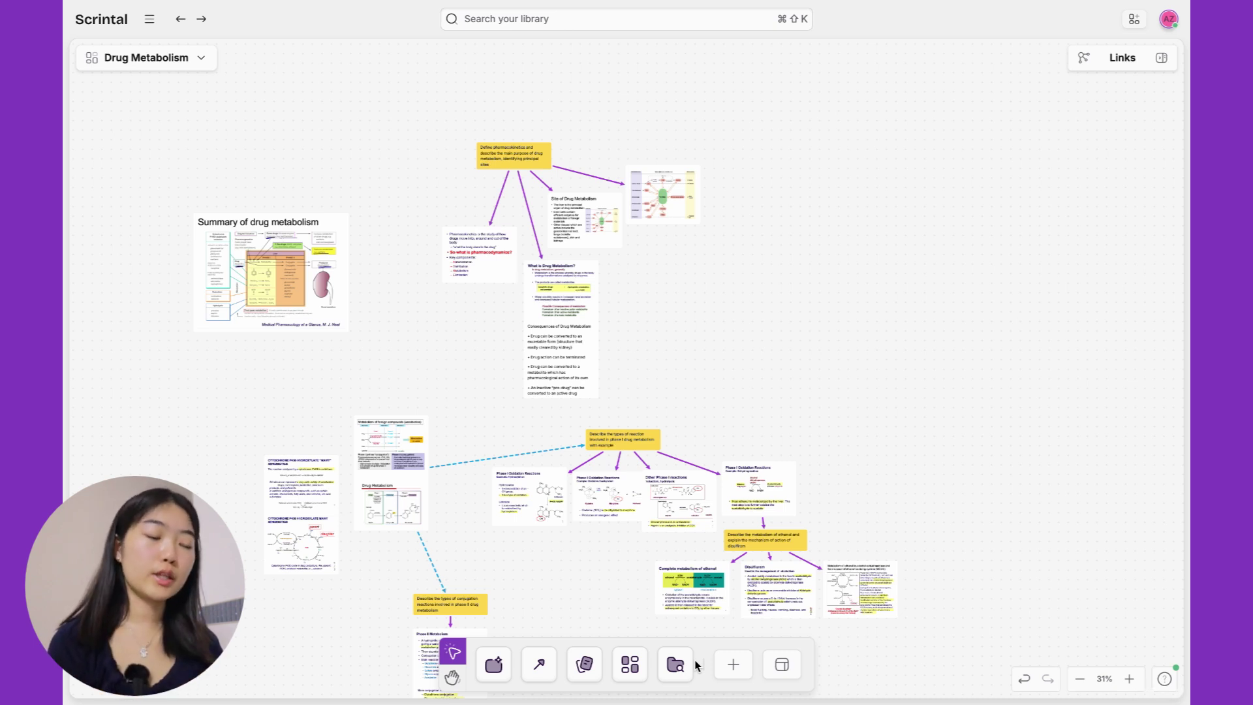
Open the All blocks picker, browse the block types, and choose Task List.
left_click(733, 664)
left_click(733, 672)
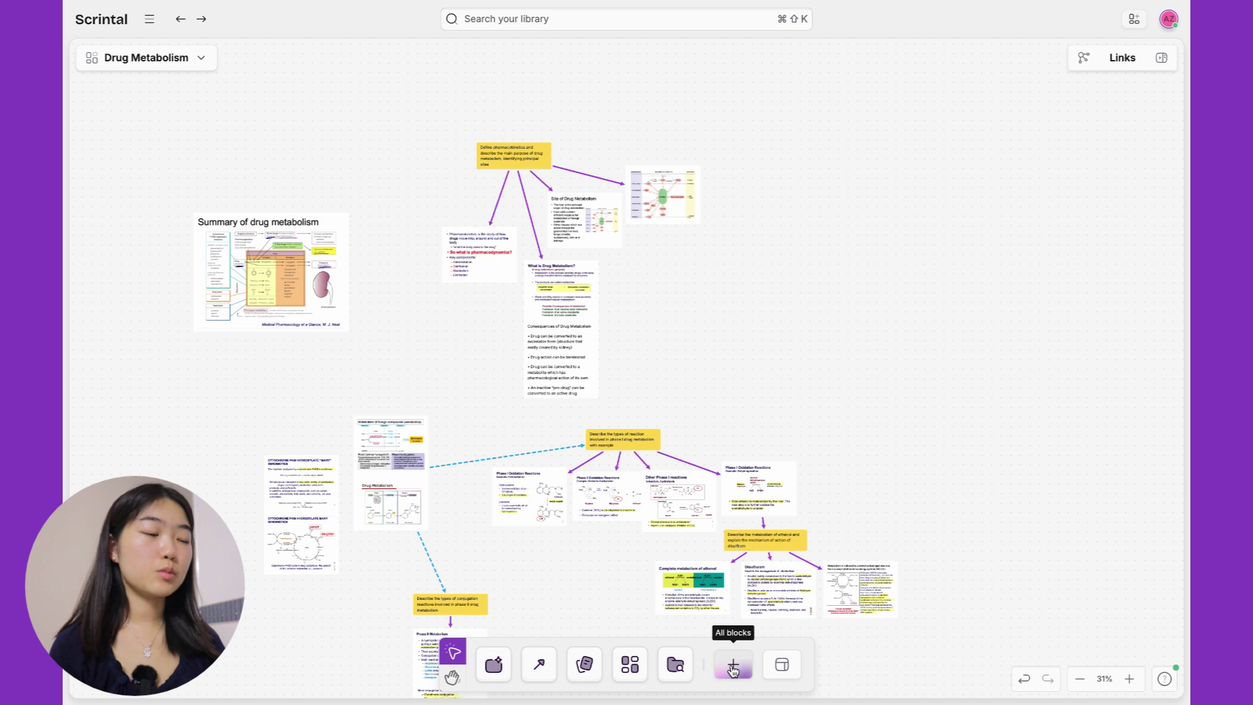
left_click(738, 676)
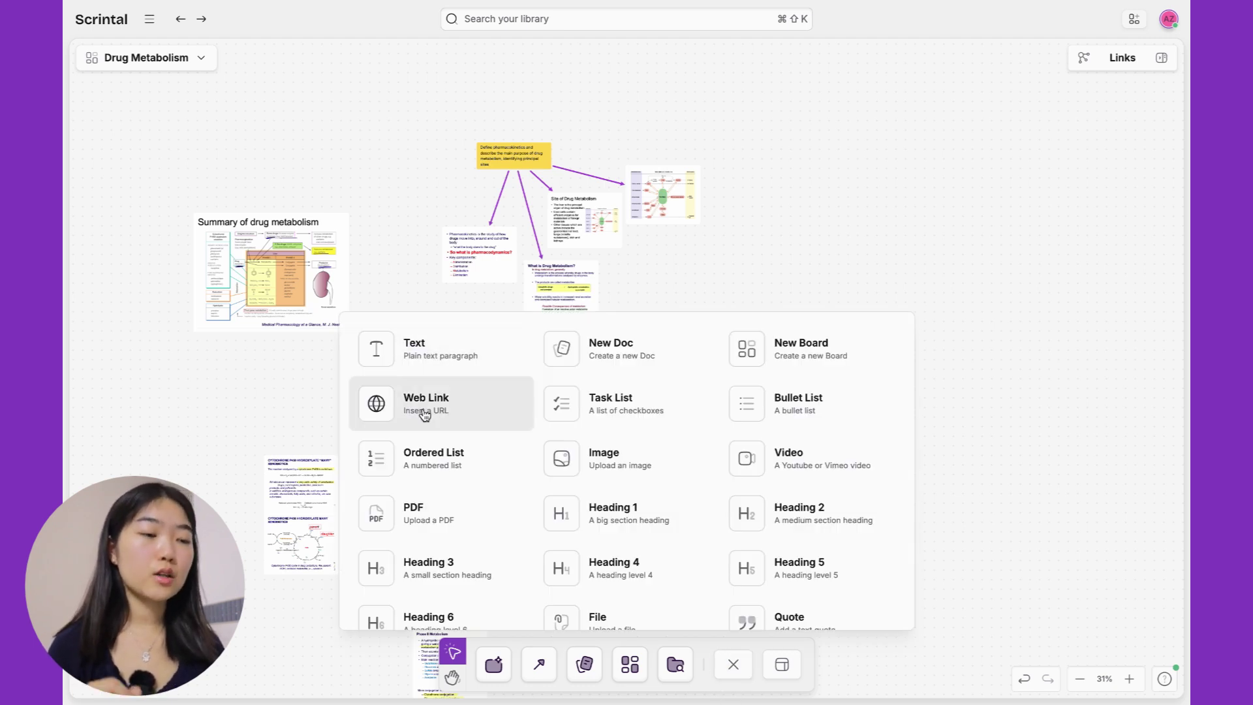
scroll(424, 412, "down", 2)
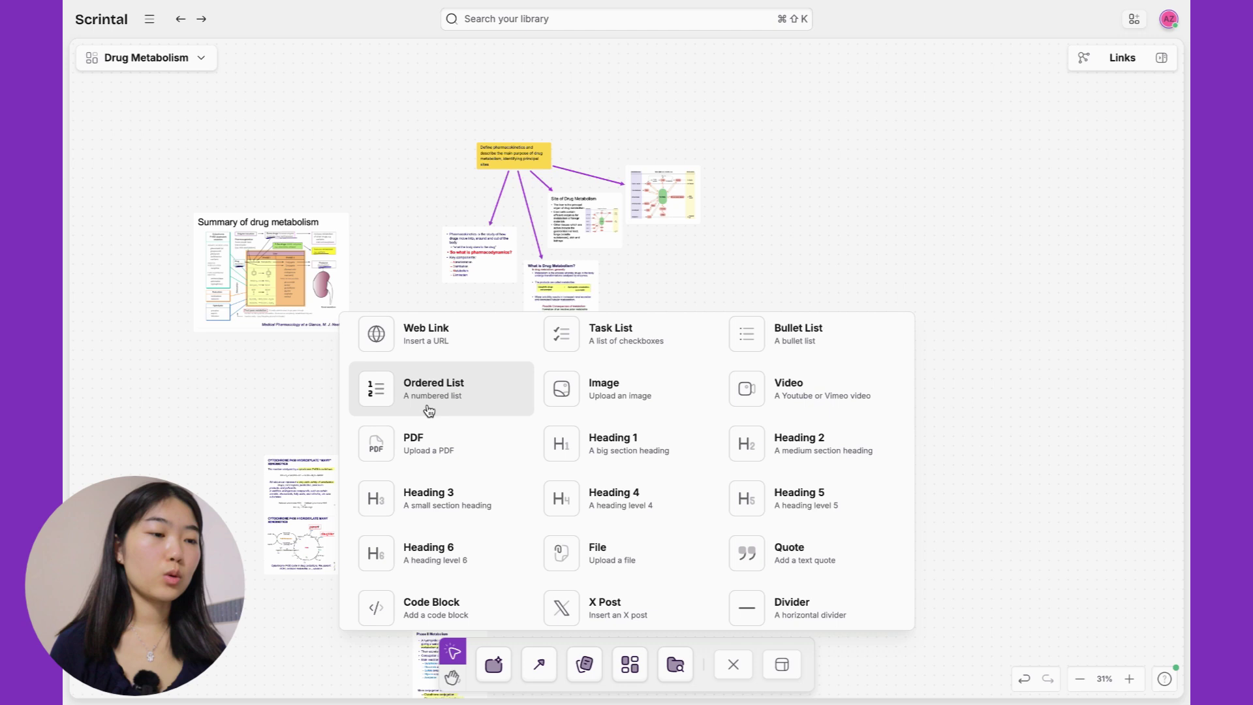
scroll(430, 446, "down", 1)
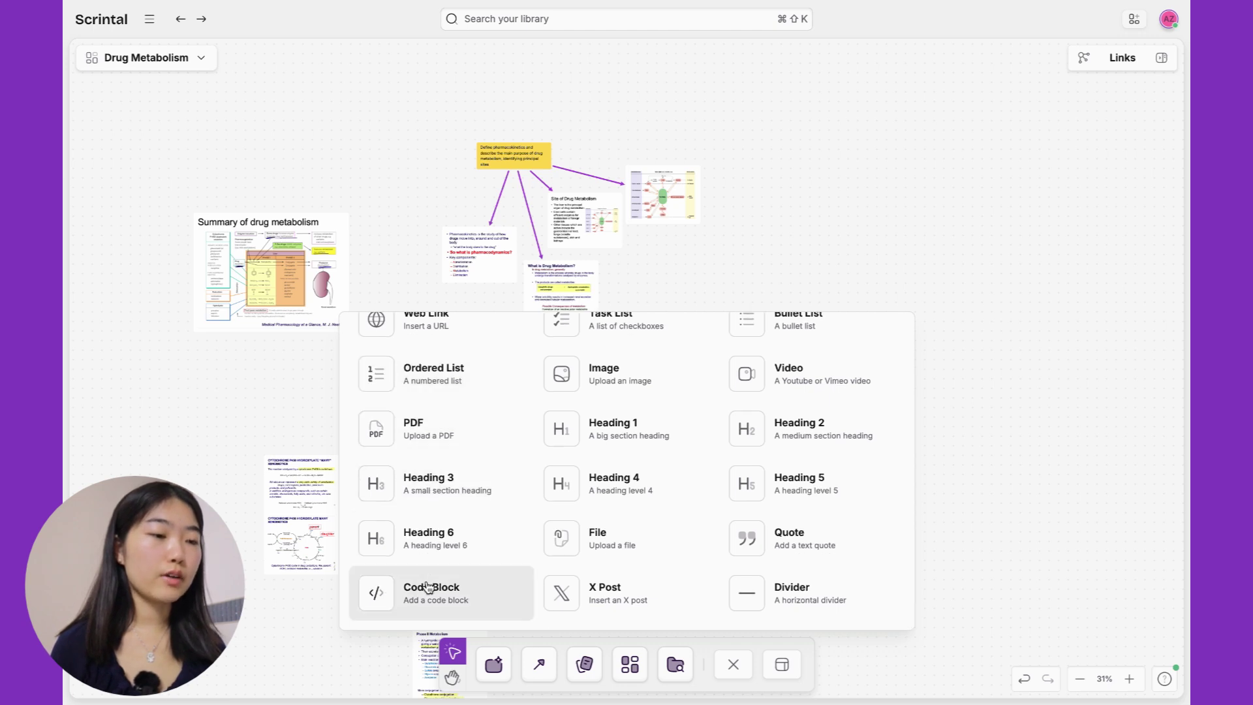
scroll(719, 596, "up", 3)
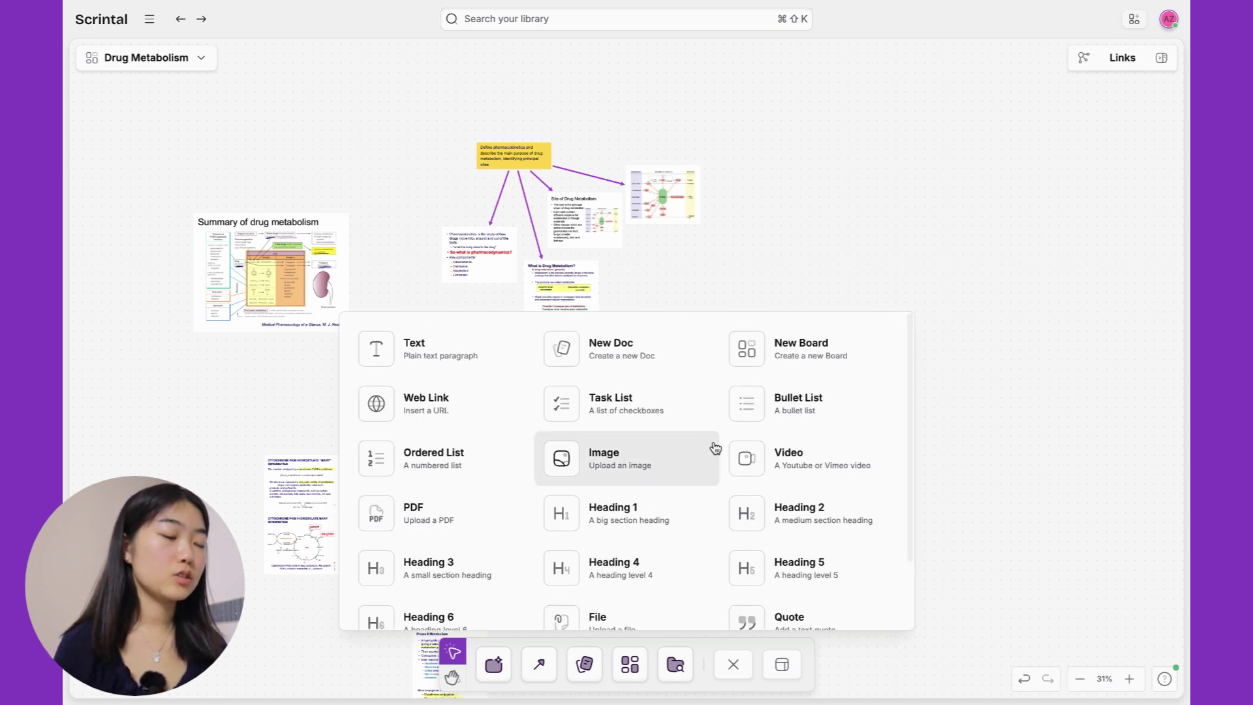
scroll(715, 448, "down", 2)
scroll(715, 448, "up", 2)
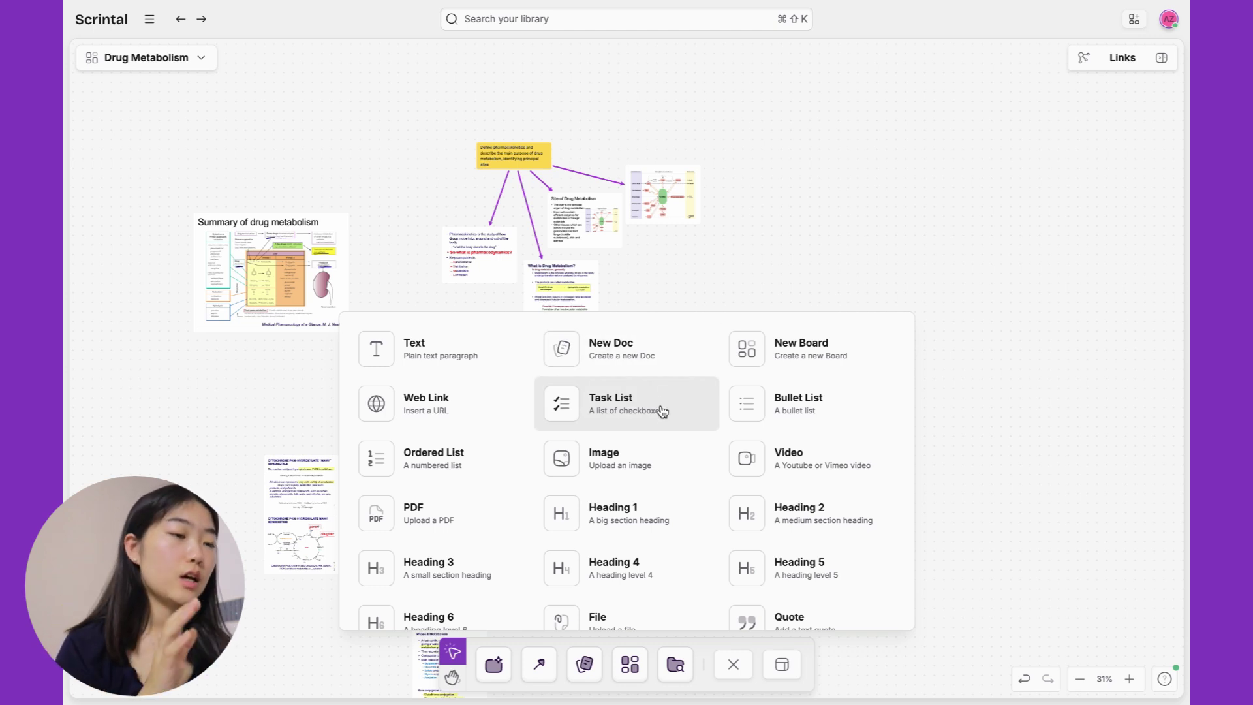
left_click(627, 402)
Place the task list right of the top notes with items 'Lecture 1' and 'Lecture 2'.
left_click(817, 236)
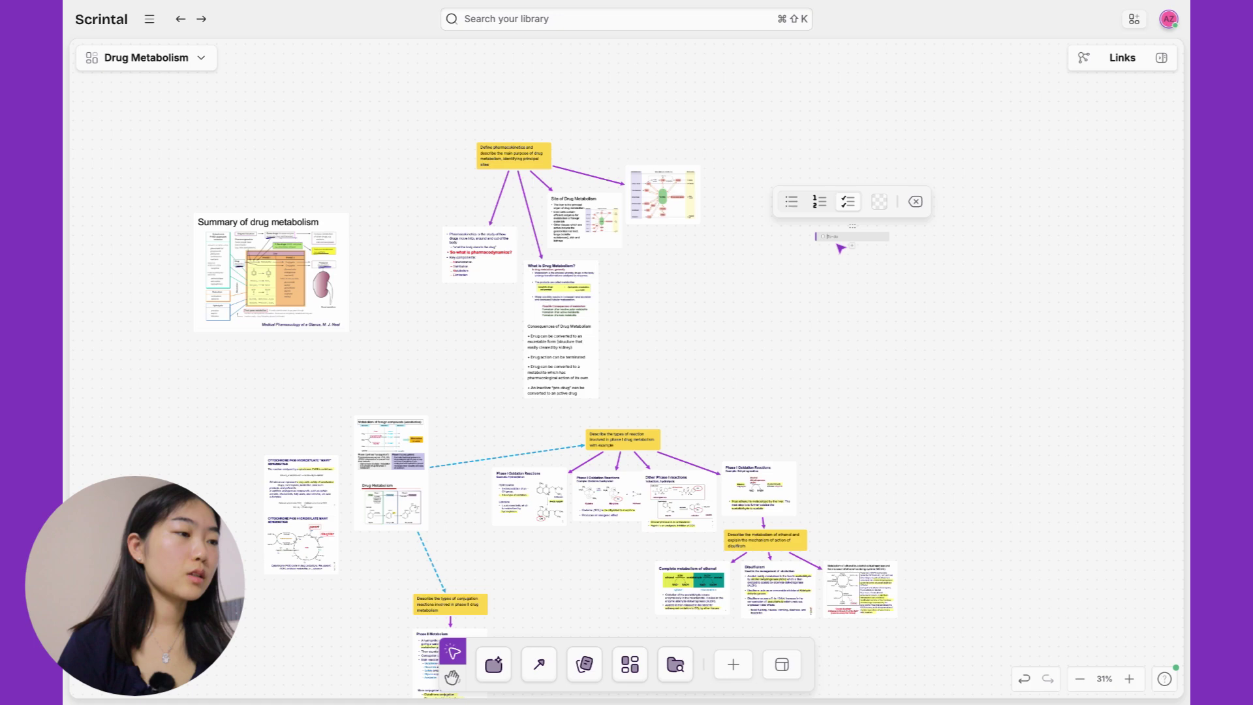
scroll(842, 247, "up", 10)
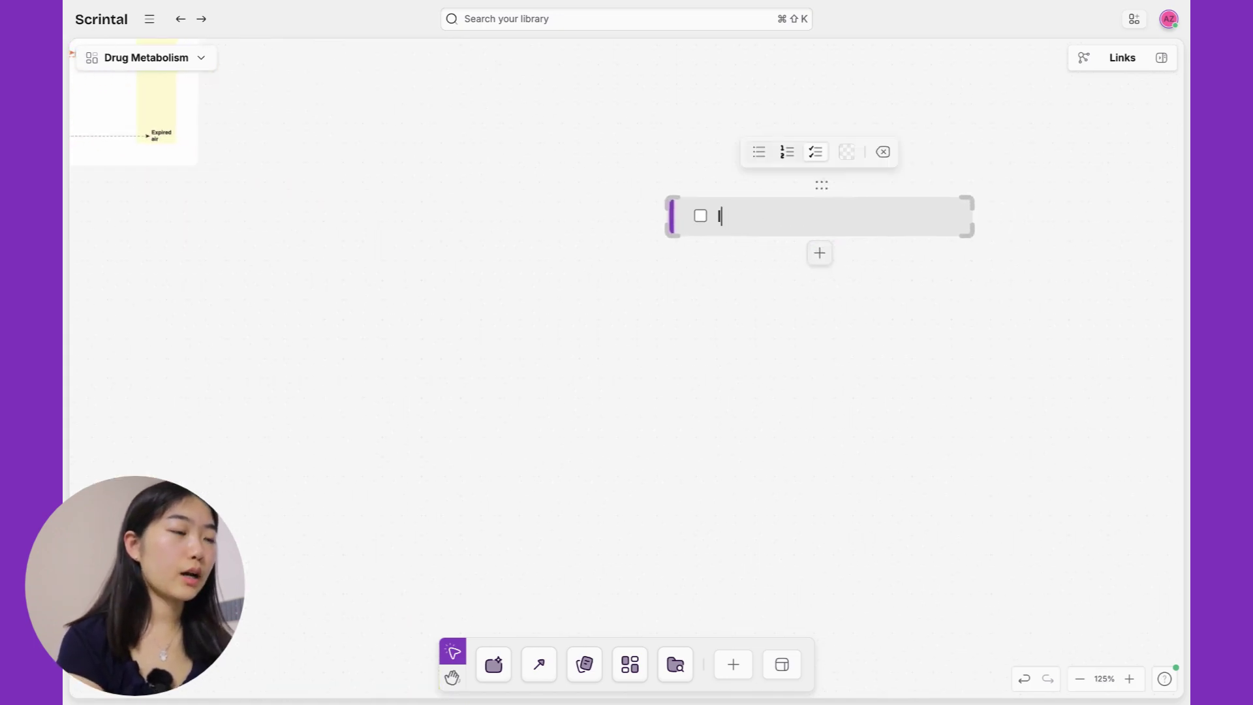
type("Lecture 1")
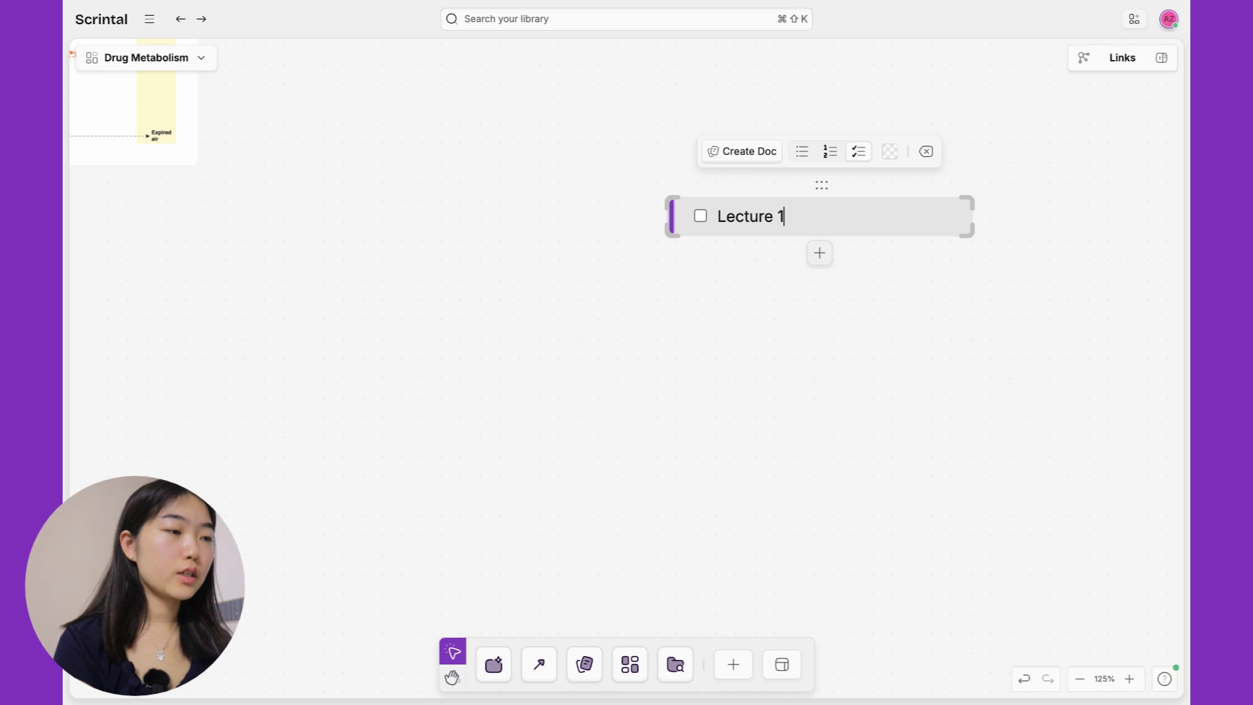
key("Return")
type("Lectu")
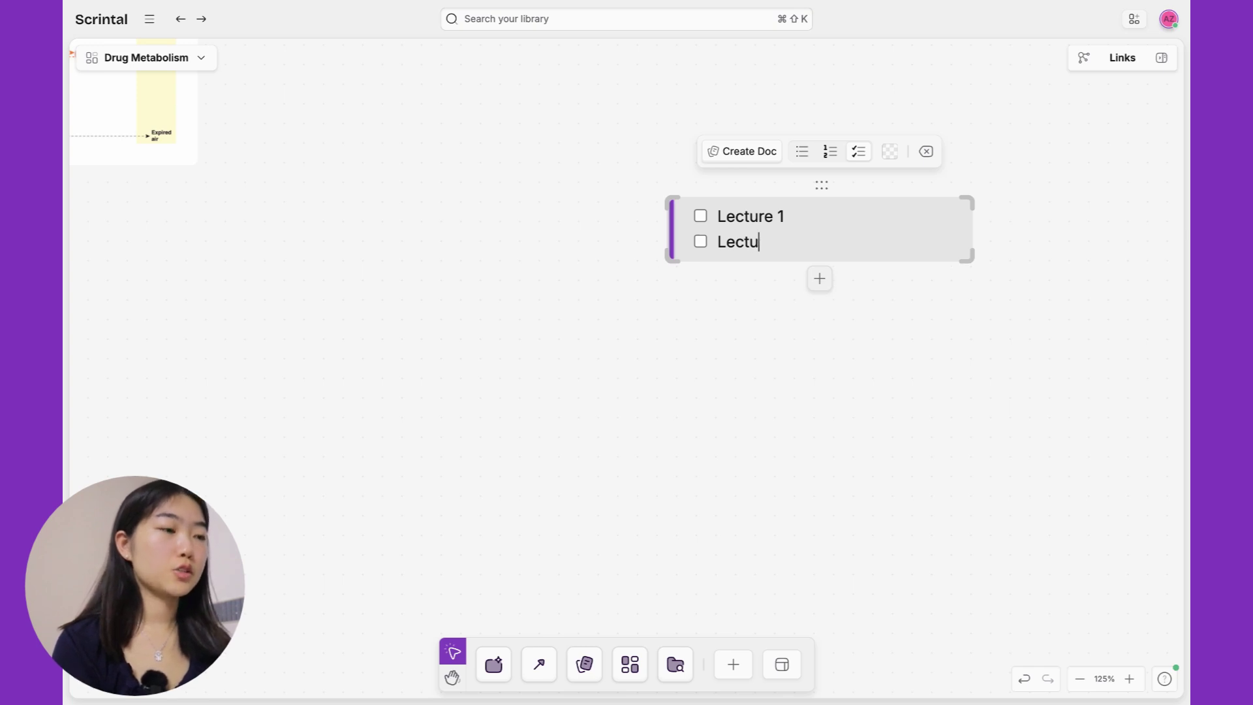
type("re 2")
left_click(834, 318)
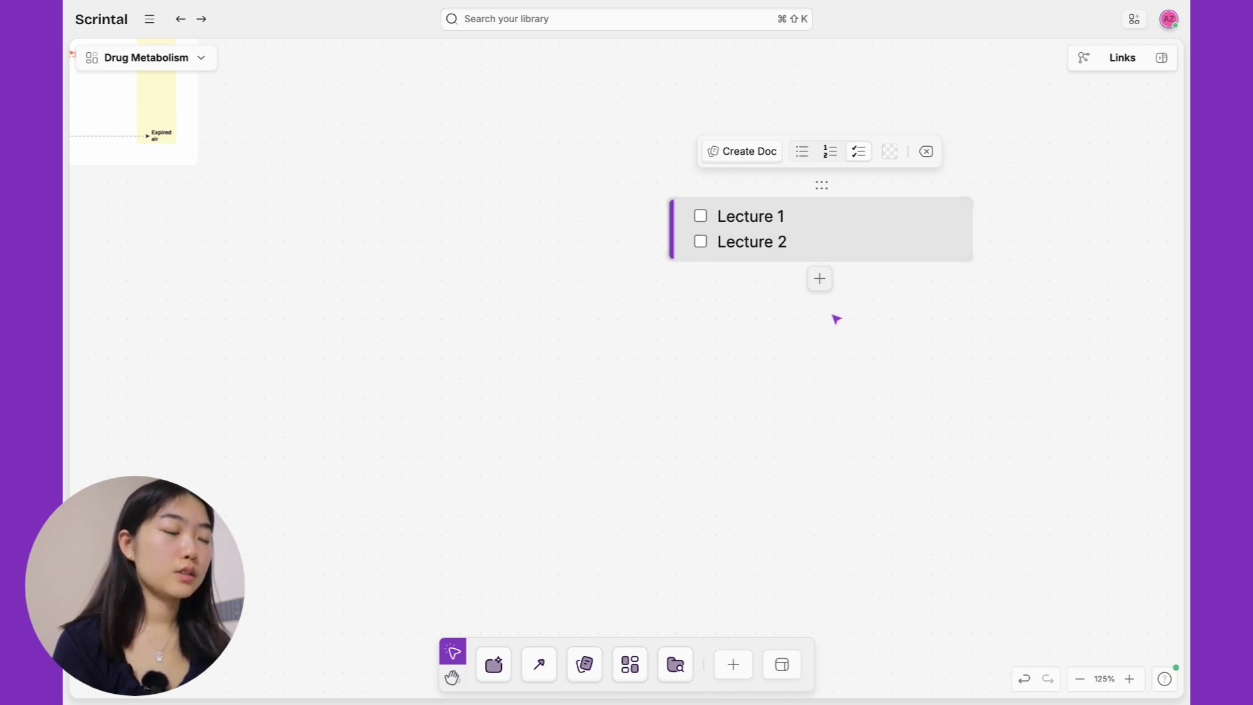
Add a text line reading 'Explain ...' below the task list.
left_click(820, 276)
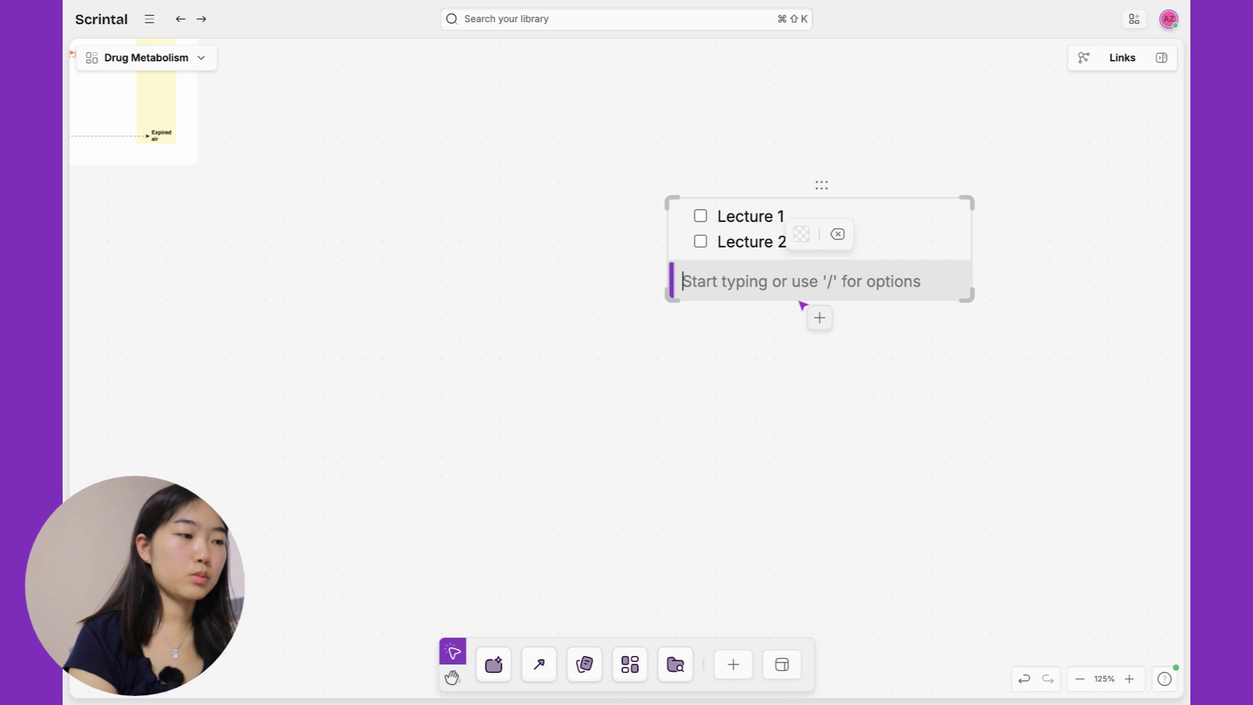
type("Ex")
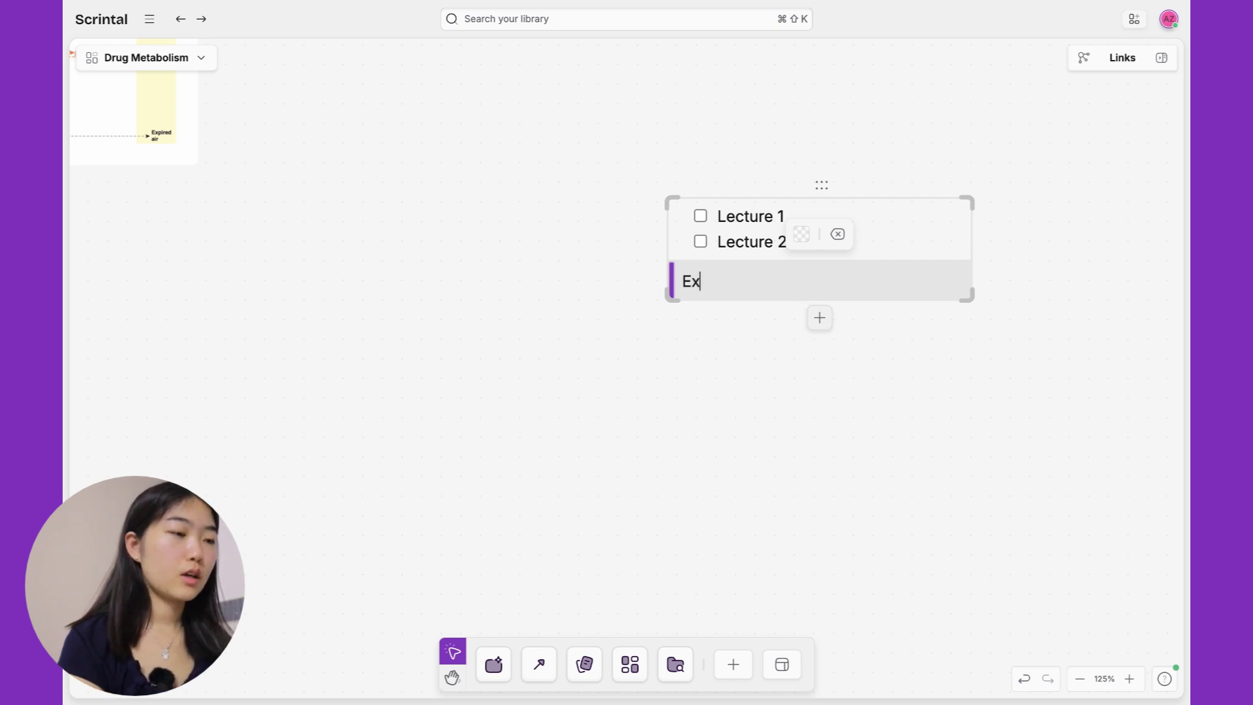
type("pliaain ...")
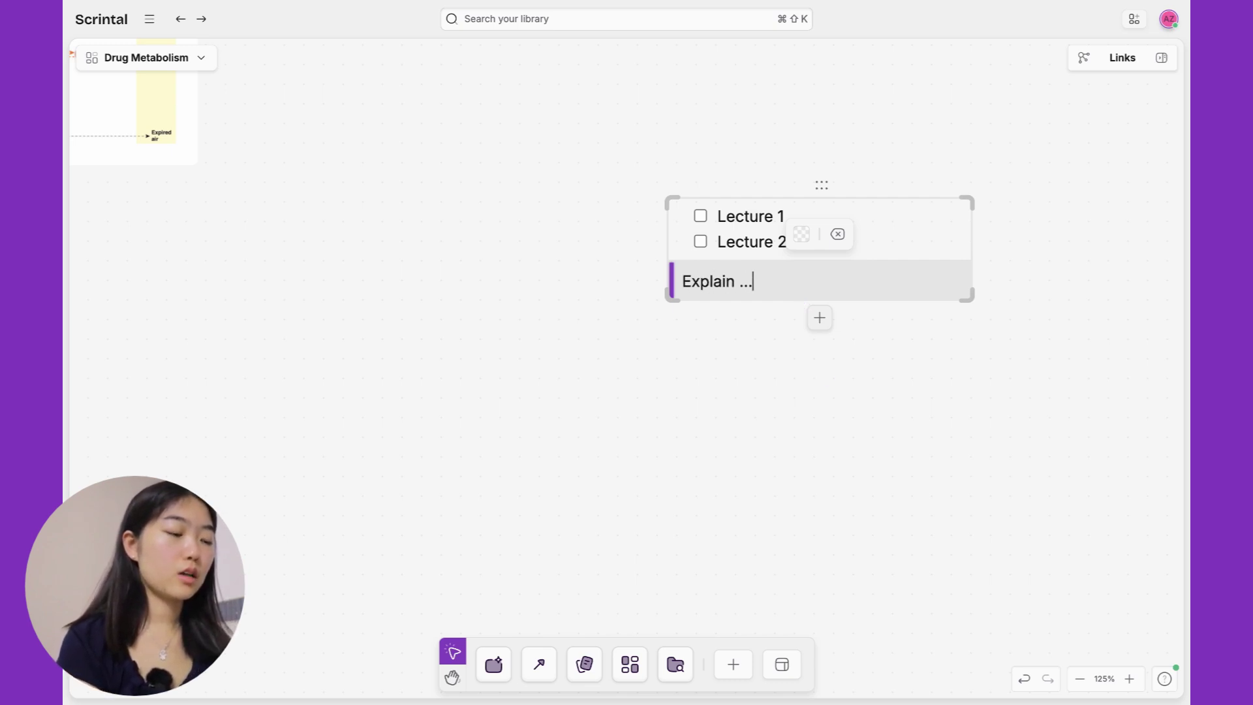
key("Escape")
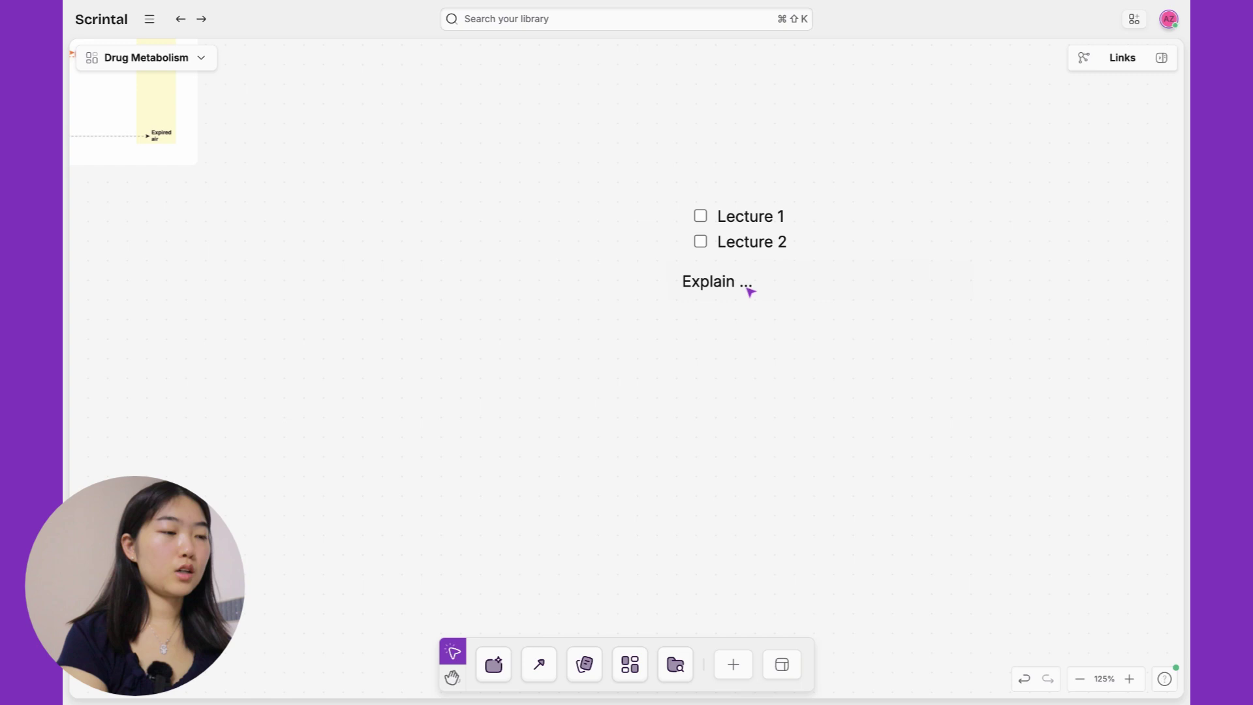
left_click(836, 322)
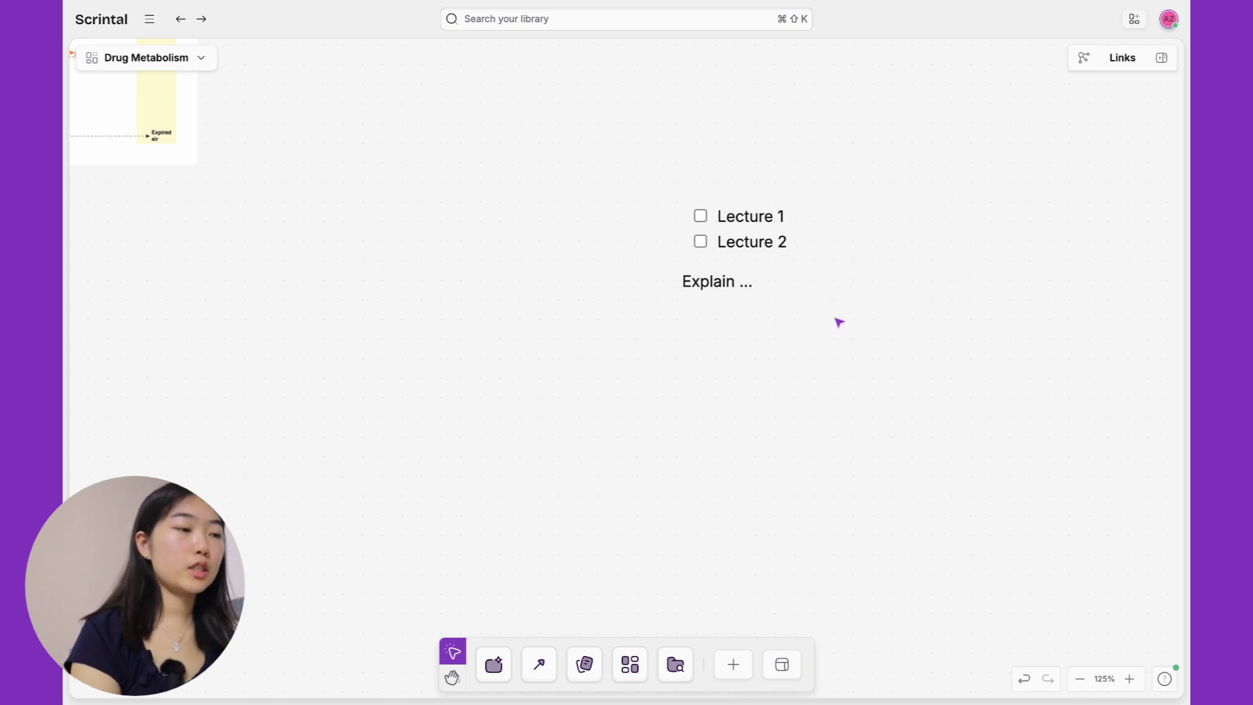
scroll(591, 423, "down", 2)
scroll(588, 422, "right", 5)
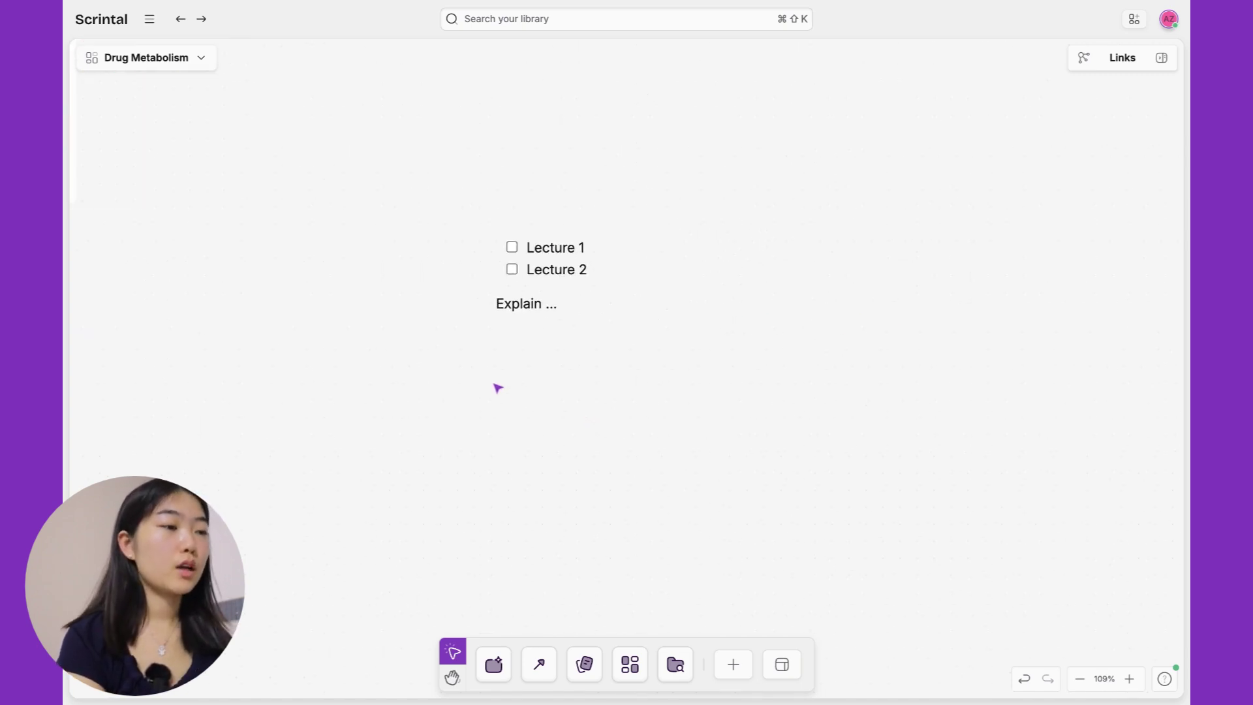
Place a PDF block below the Explain note and open its upload file chooser.
left_click(738, 660)
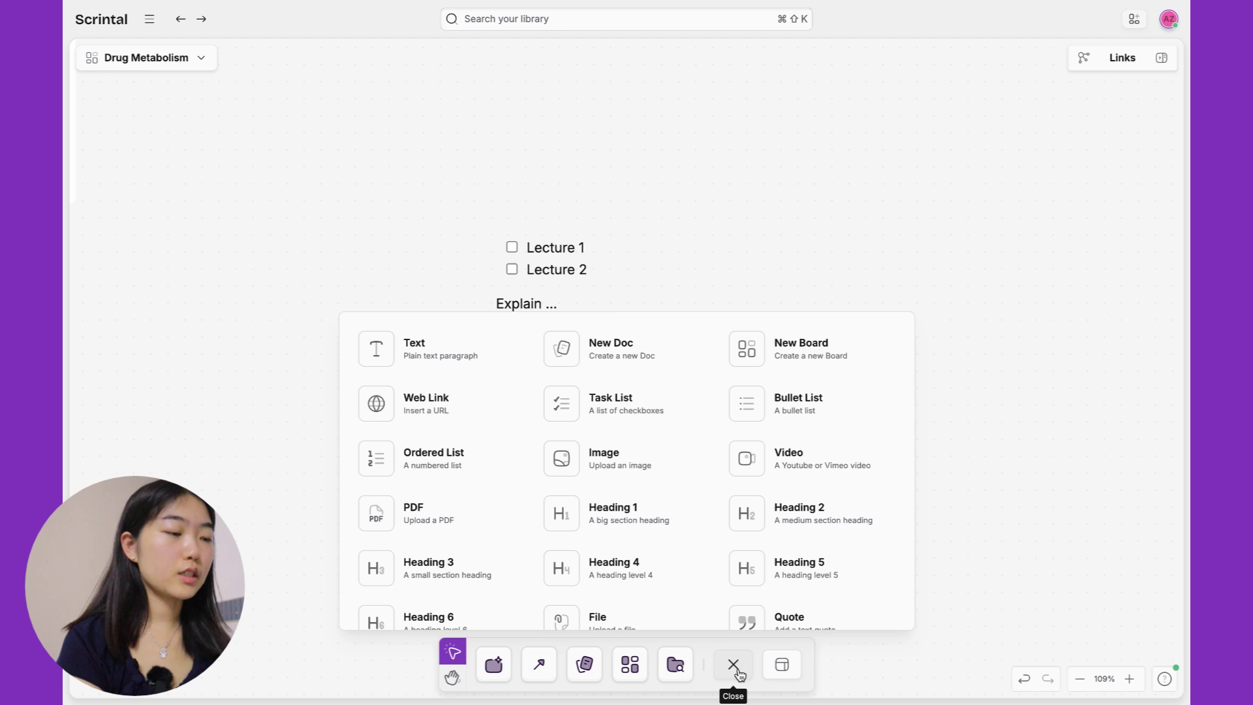
scroll(640, 428, "down", 1)
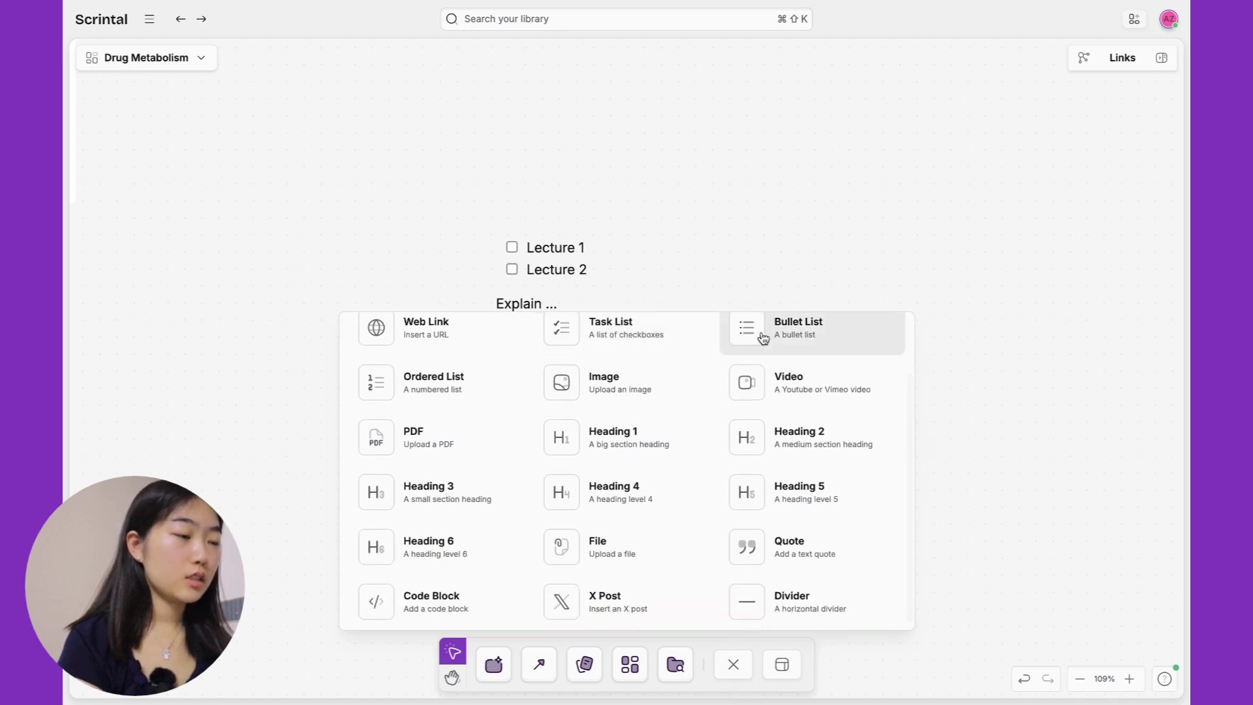
scroll(652, 493, "down", 1)
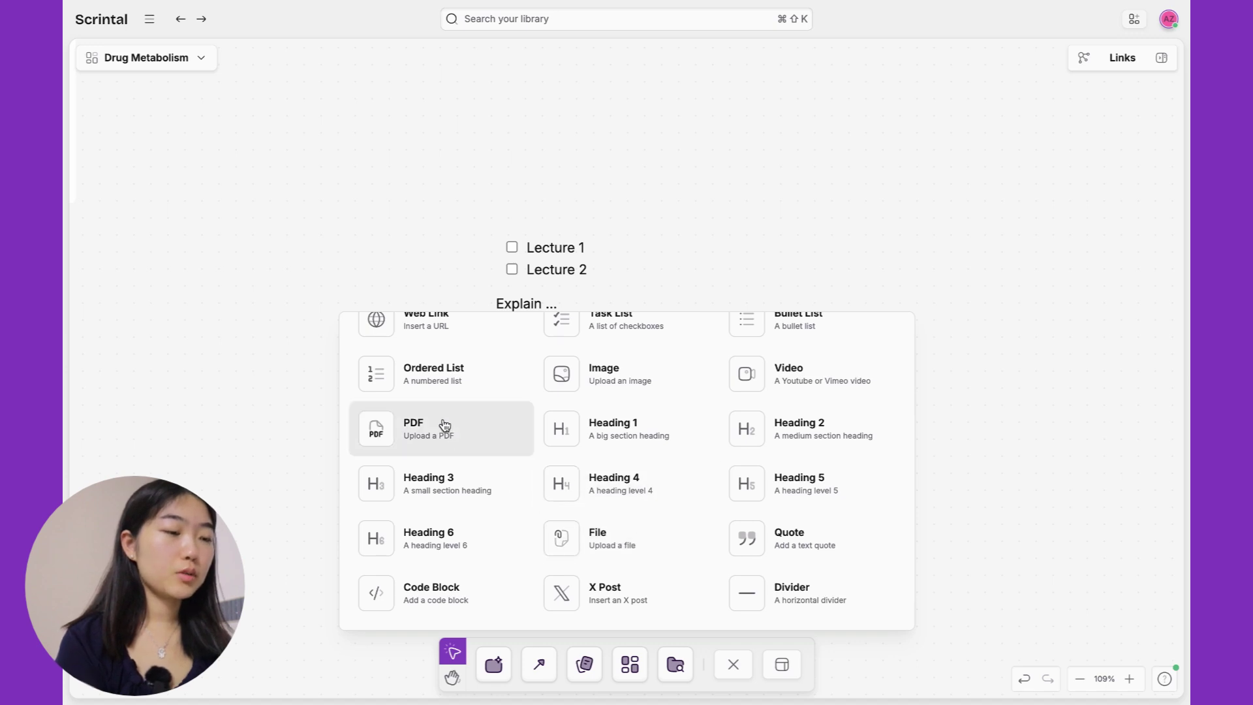
scroll(445, 428, "up", 2)
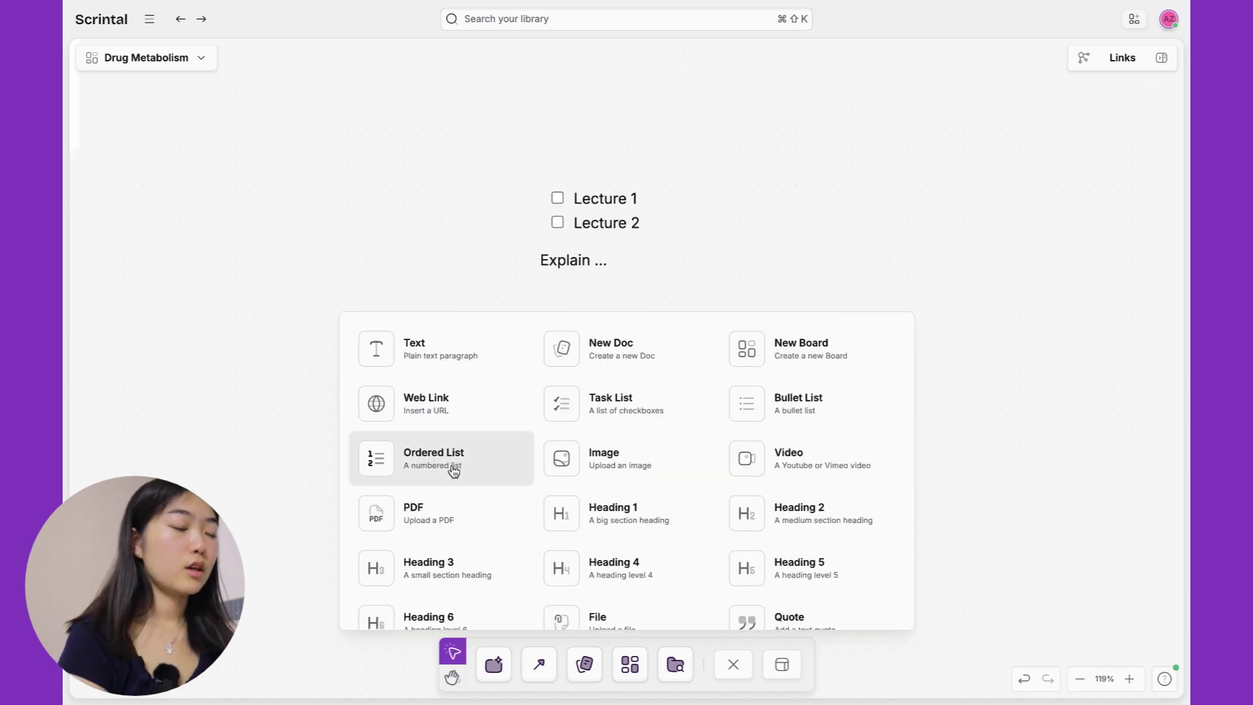
left_click(442, 516)
left_click(617, 365)
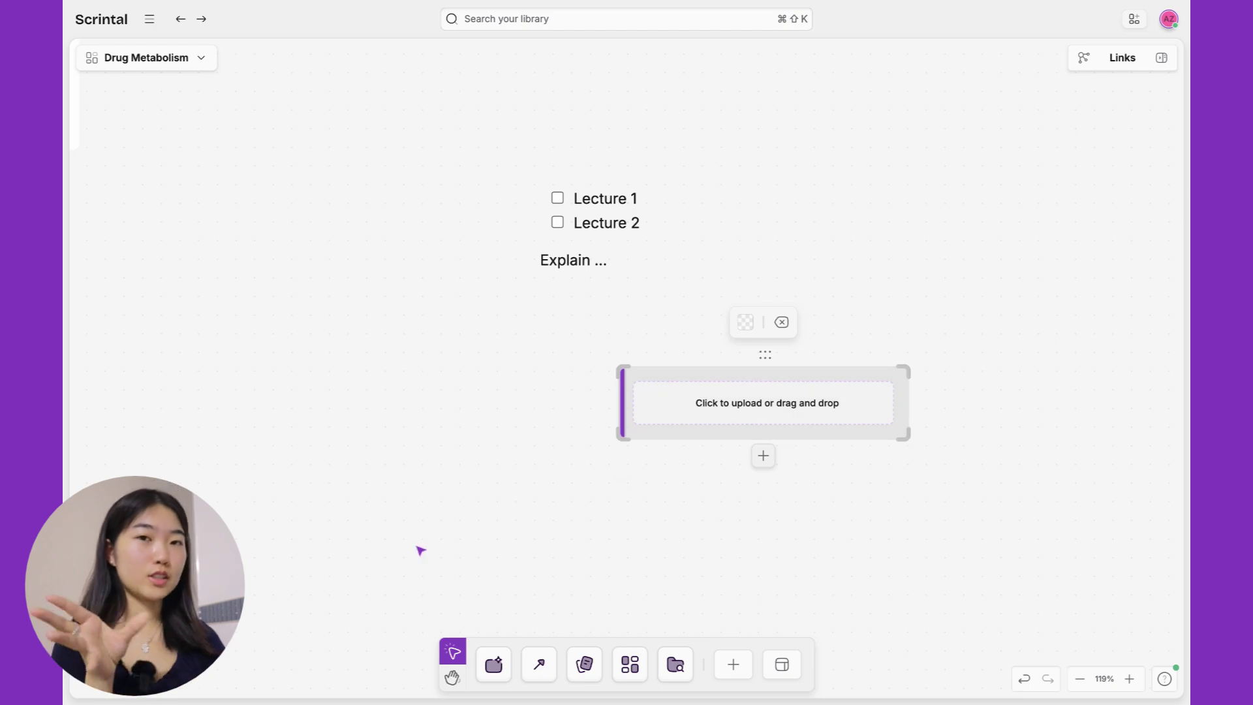
left_click(696, 422)
Upload Alcohol 2024 Bahrain .pdf from Downloads, skim its preview, then close the preview.
left_click(475, 404)
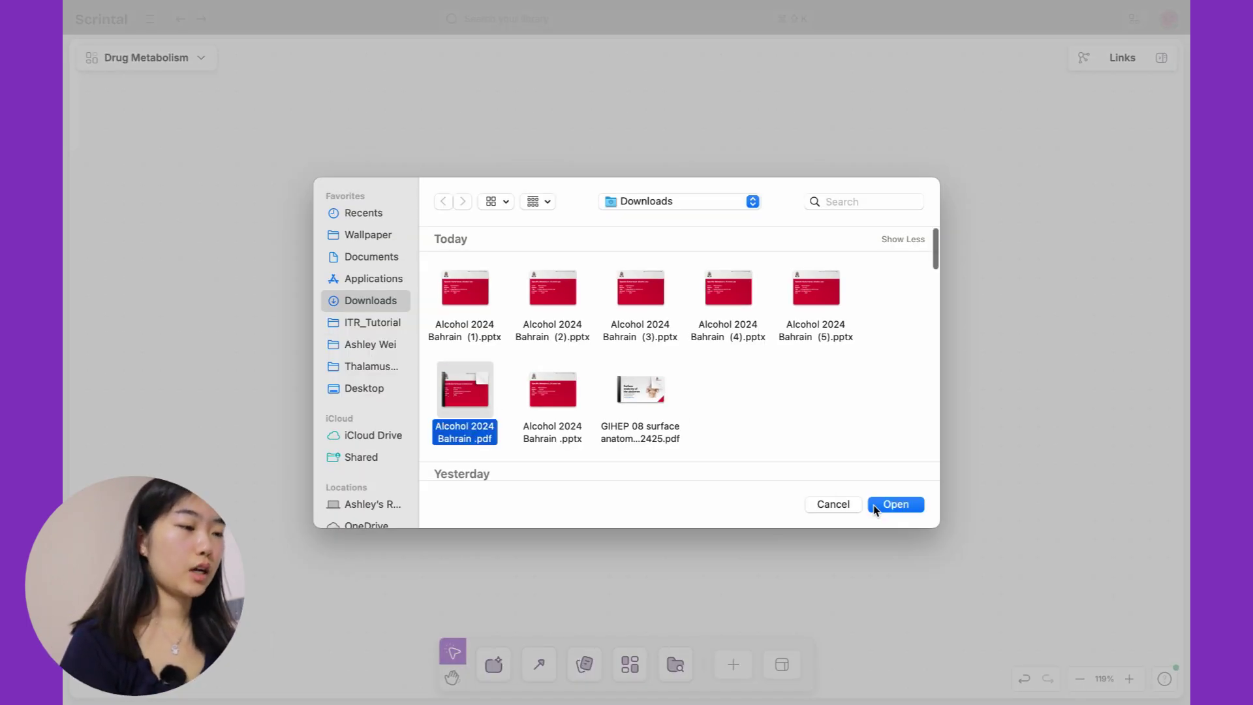
left_click(877, 504)
scroll(778, 381, "down", 1)
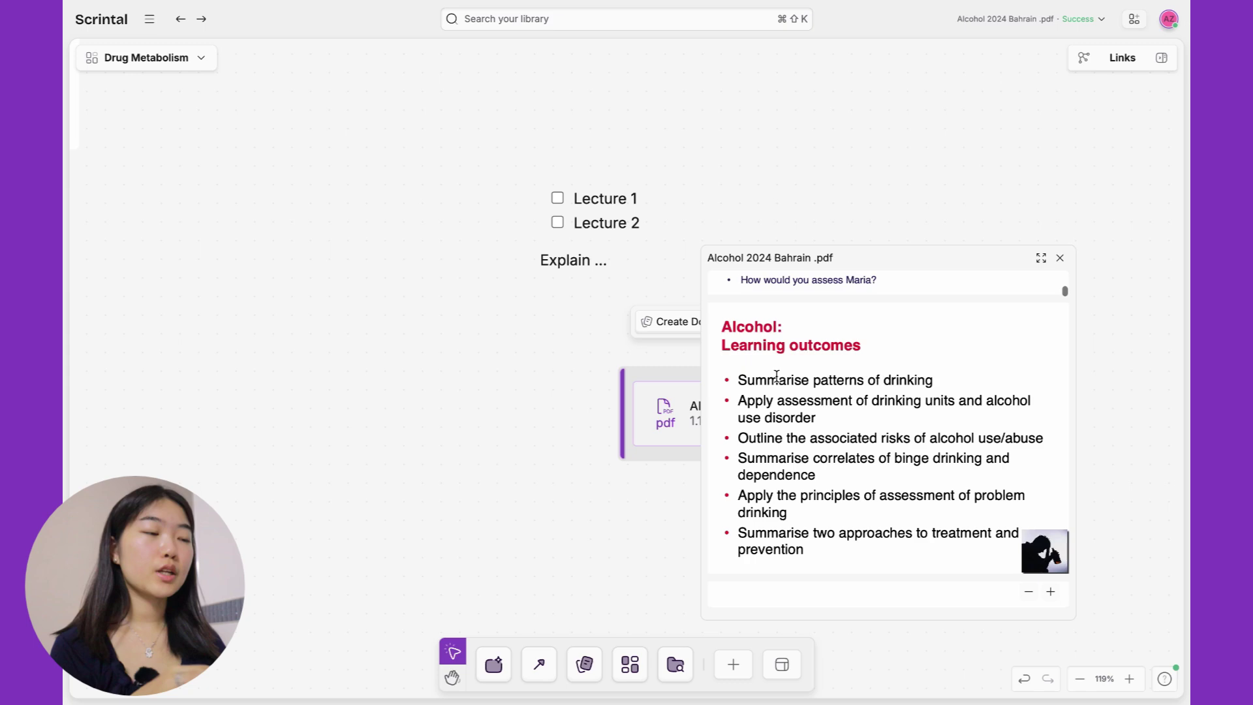
scroll(424, 398, "down", 5)
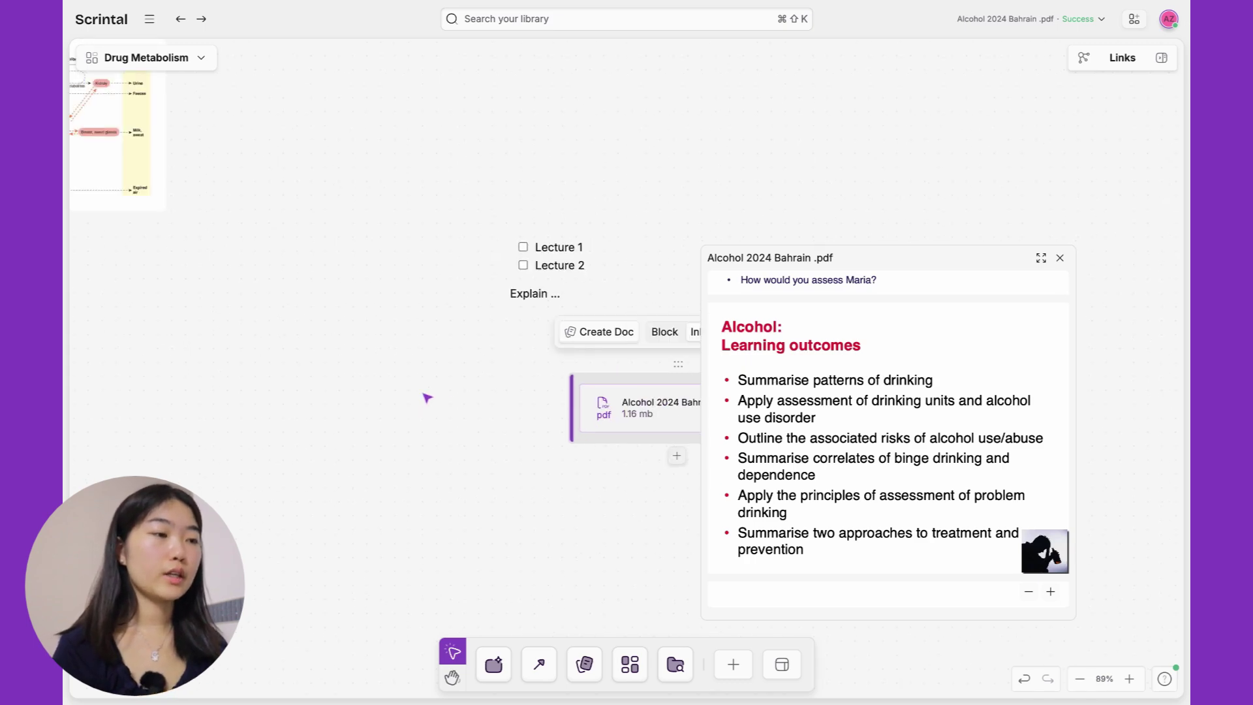
scroll(427, 398, "down", 6)
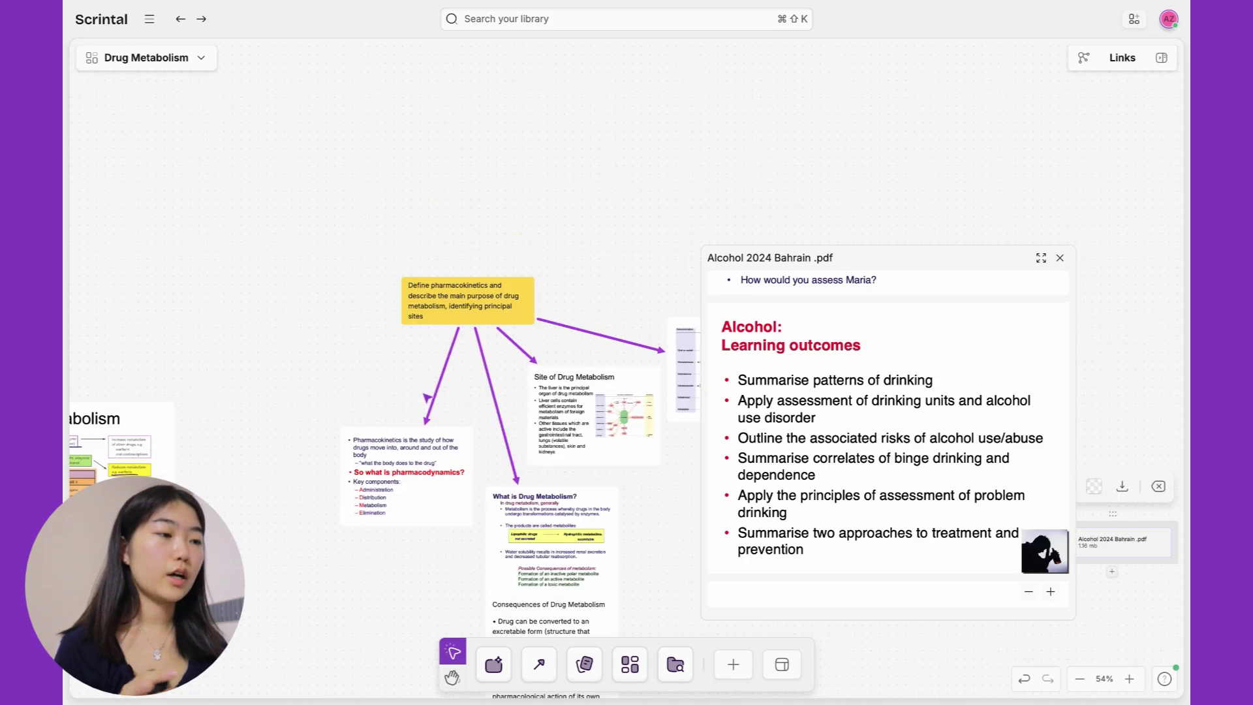
scroll(828, 405, "down", 2)
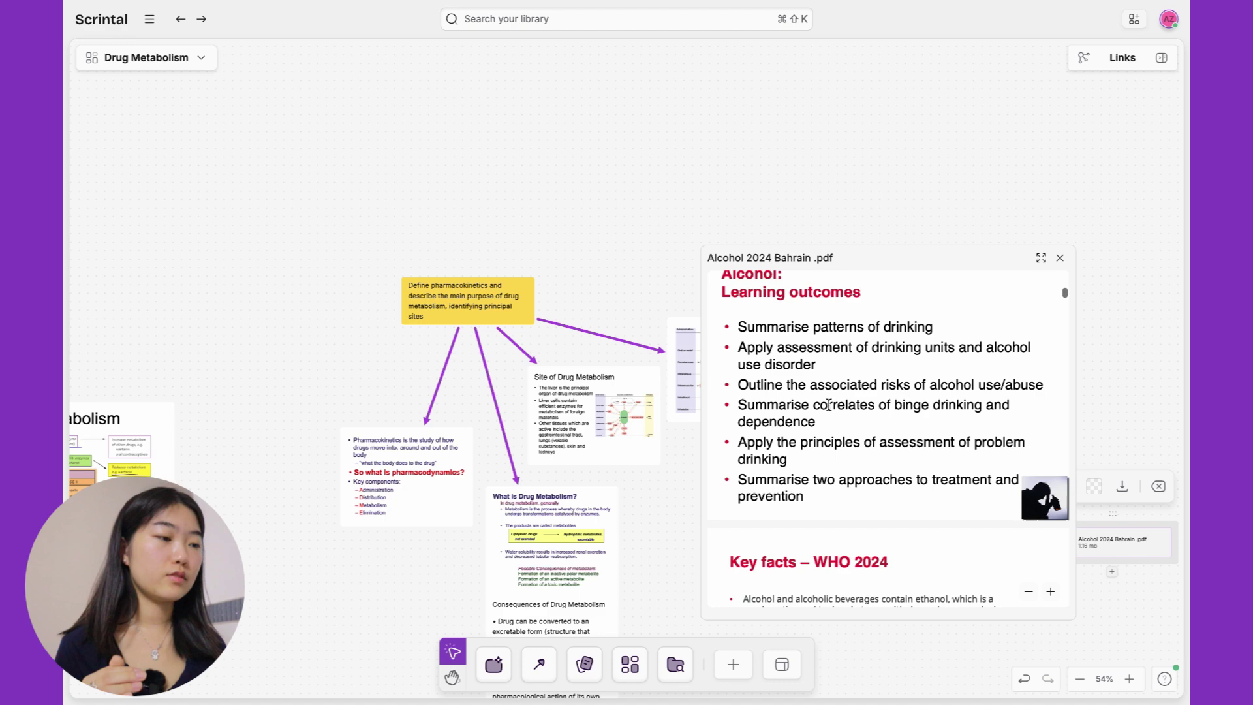
scroll(828, 405, "down", 5)
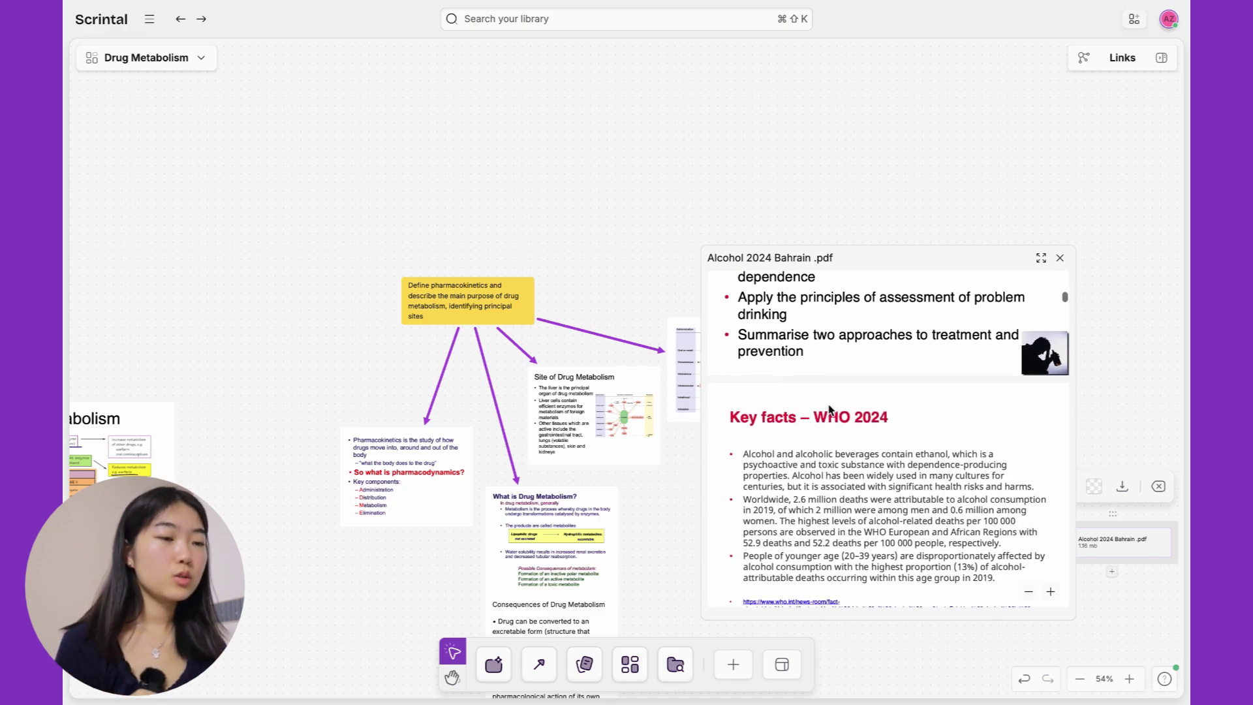
scroll(566, 481, "down", 15)
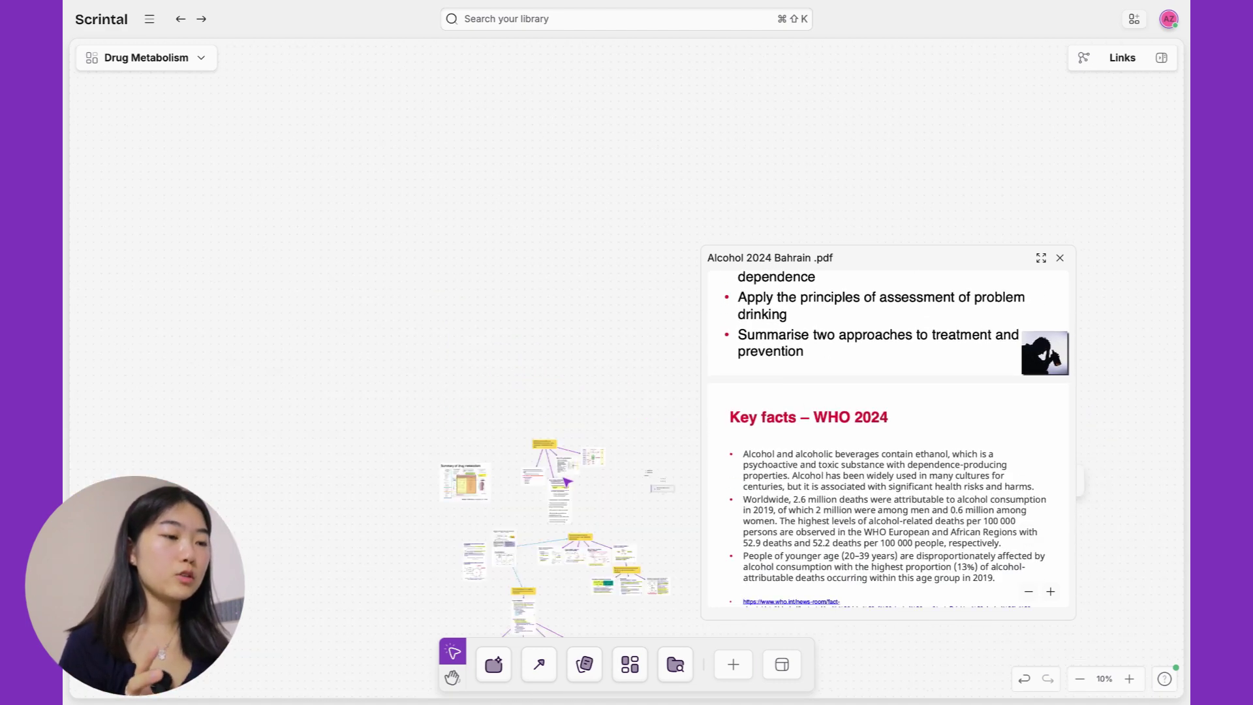
scroll(567, 482, "down", 4)
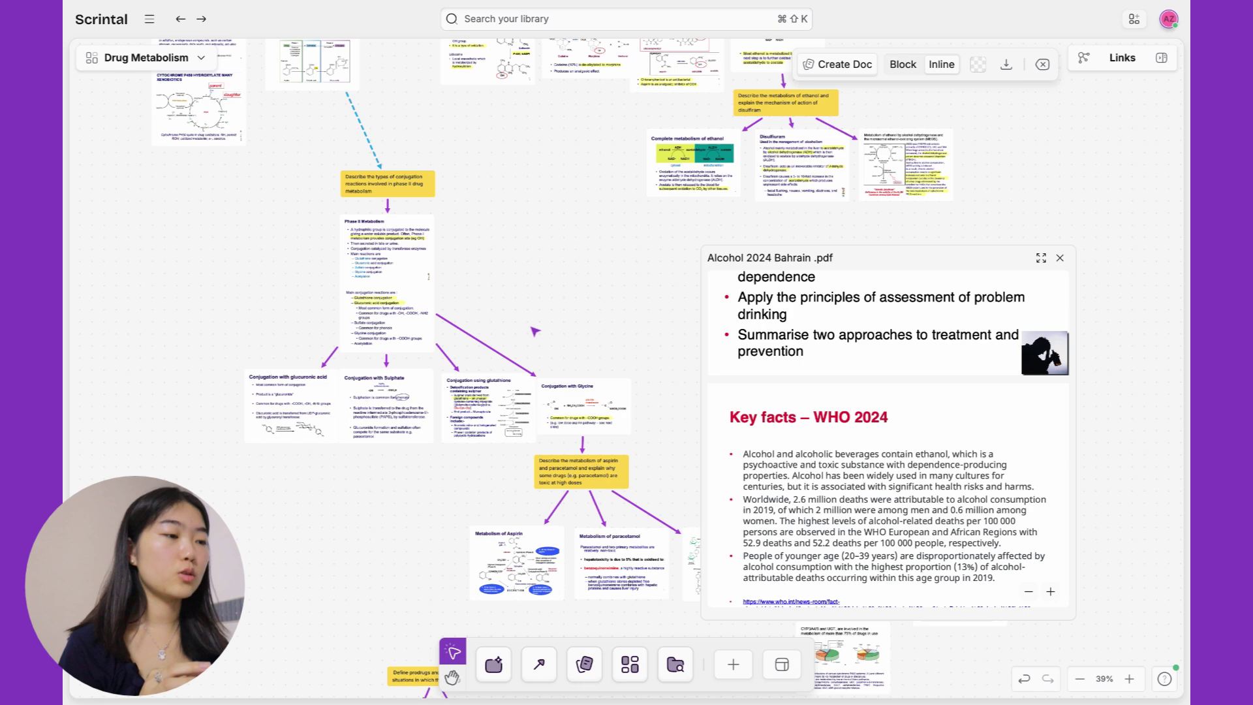
scroll(573, 302, "right", 5)
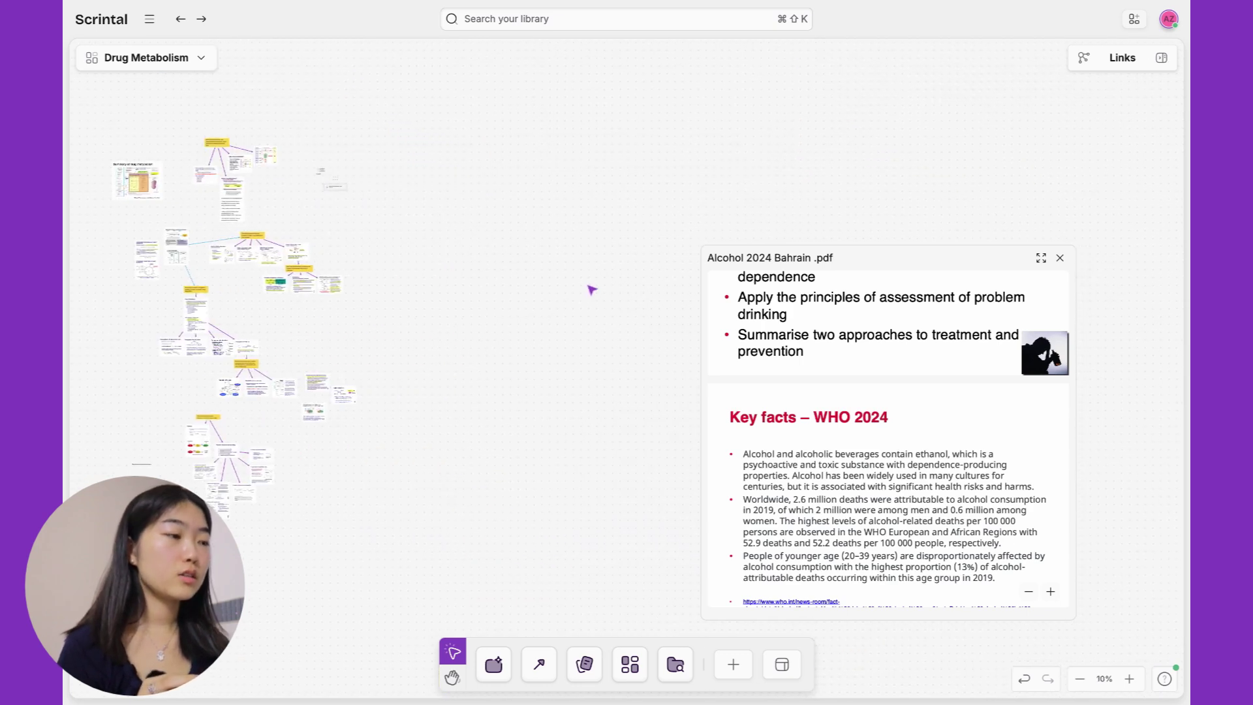
left_click(1060, 258)
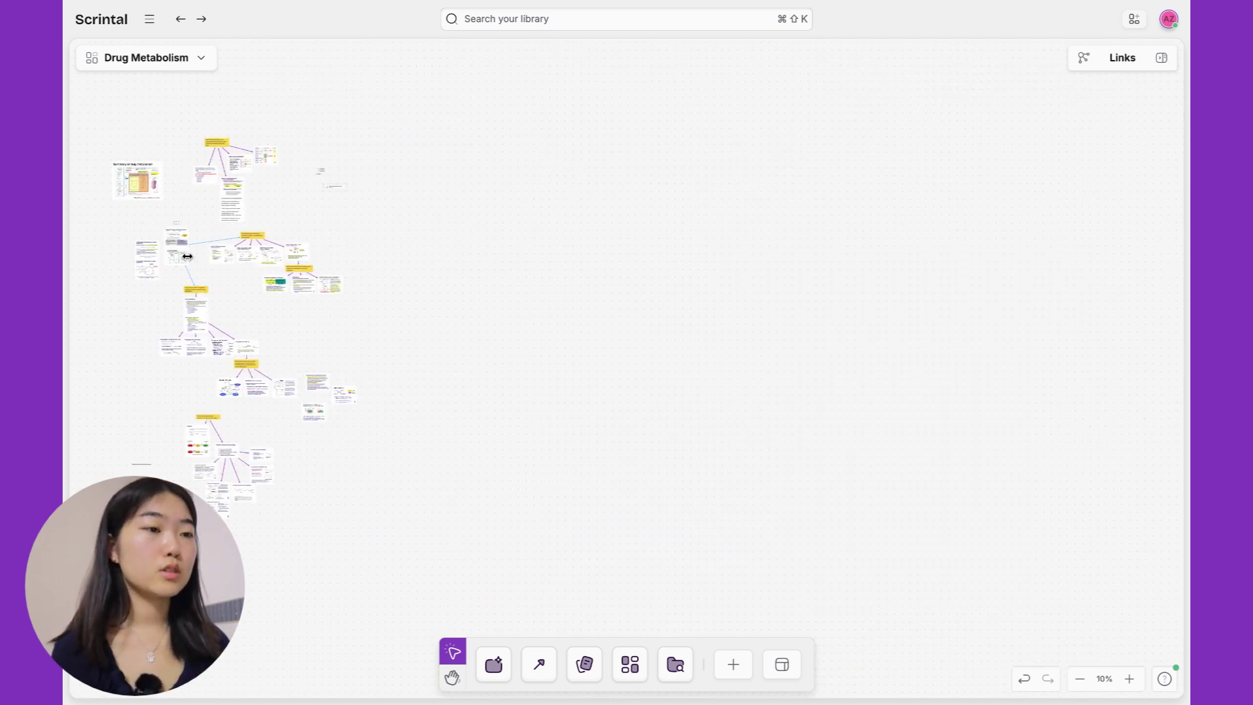
Select the Alcohol 2024 Bahrain .pdf card on the board and look around it.
scroll(372, 185, "up", 5)
scroll(420, 191, "left", 5)
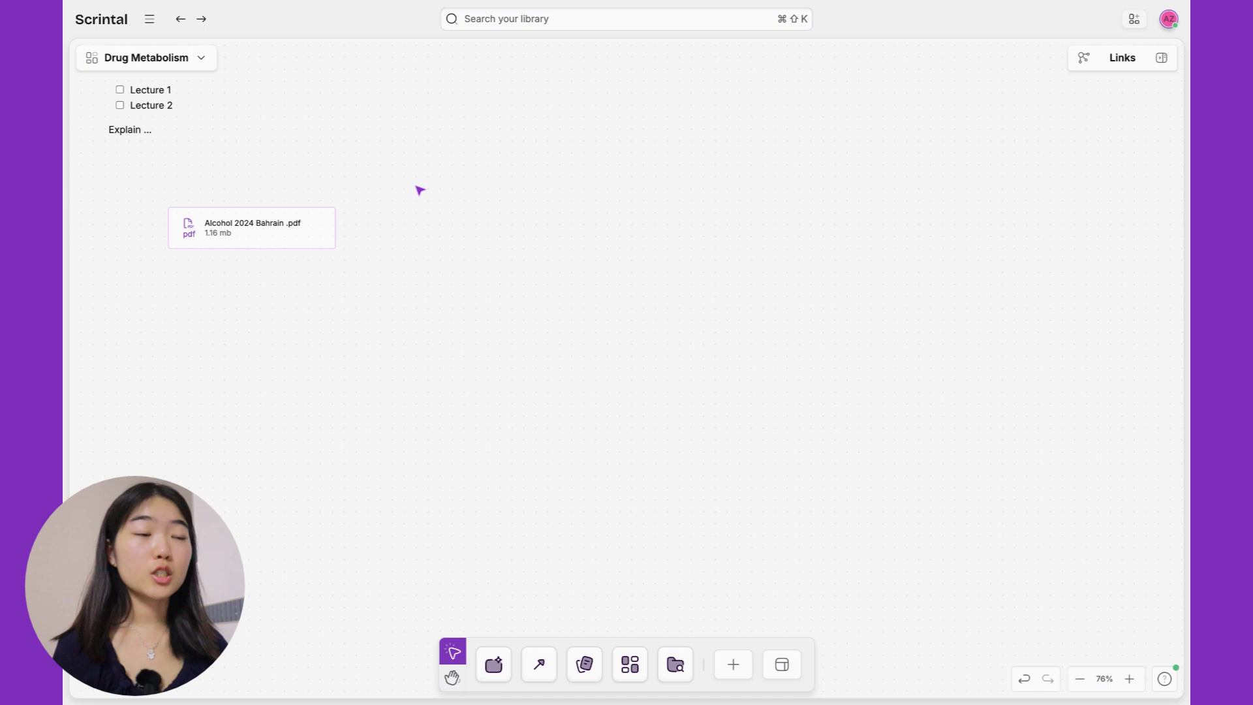
left_click(416, 196)
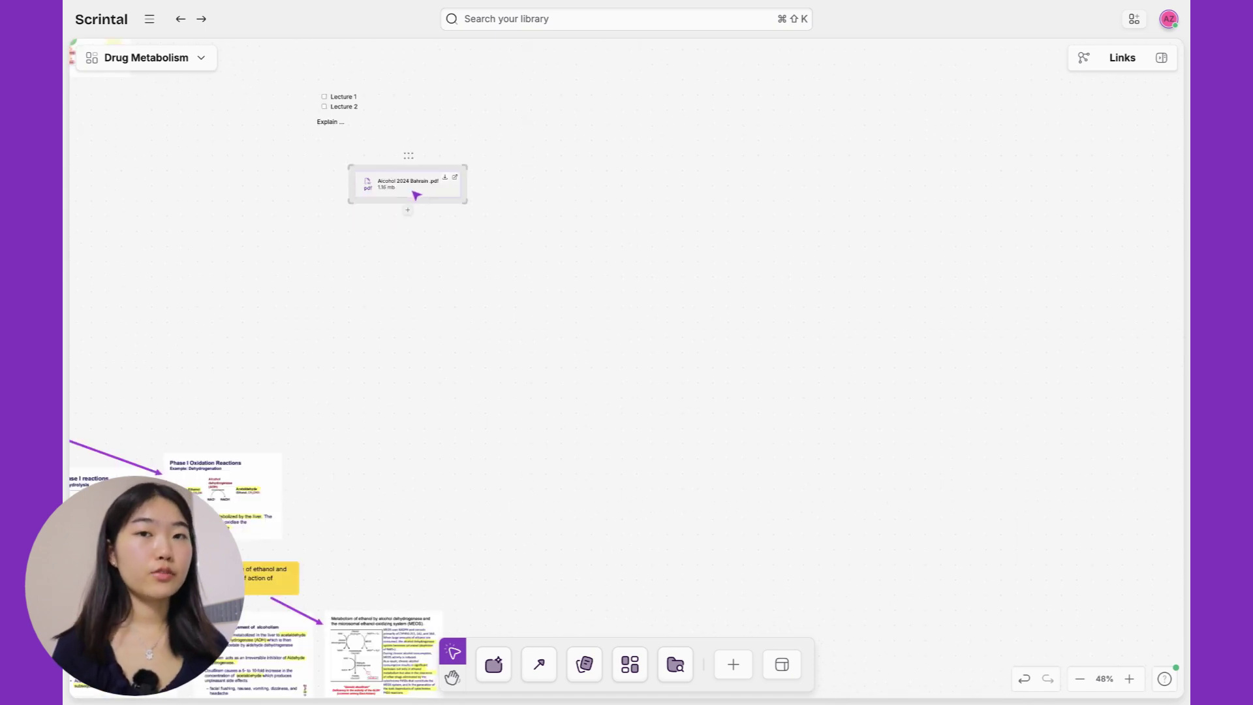
scroll(461, 210, "down", 5)
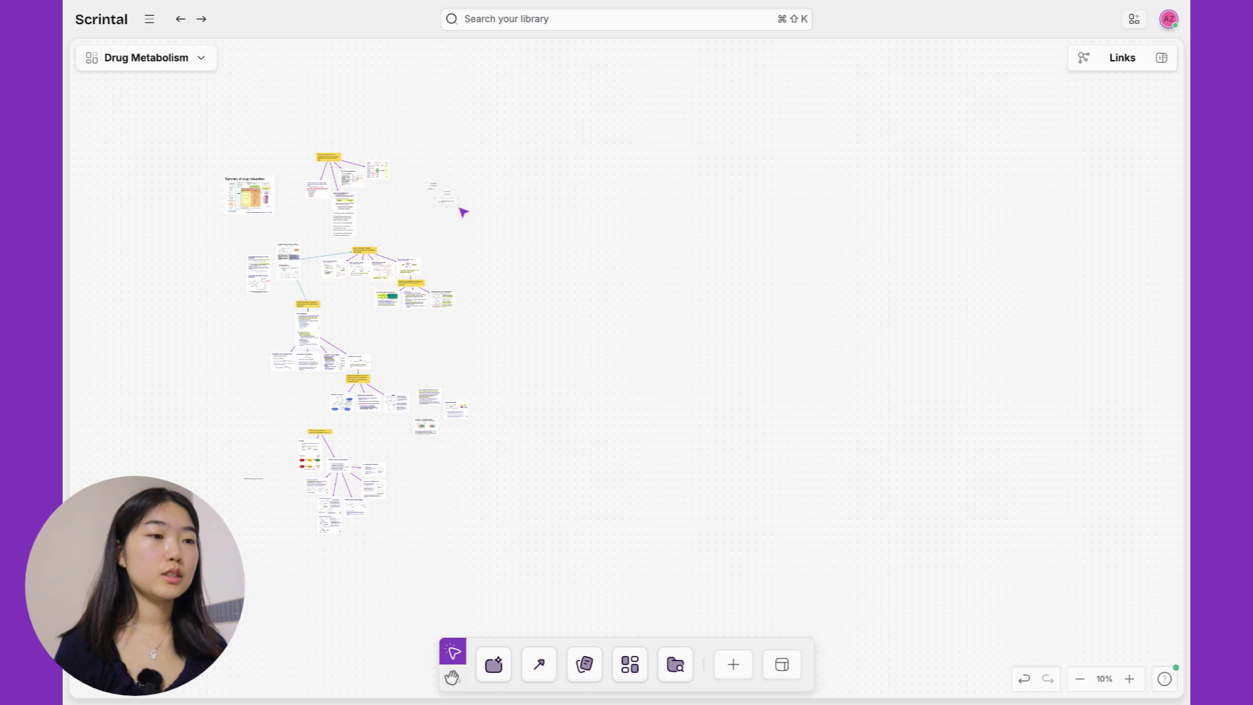
scroll(312, 246, "up", 6)
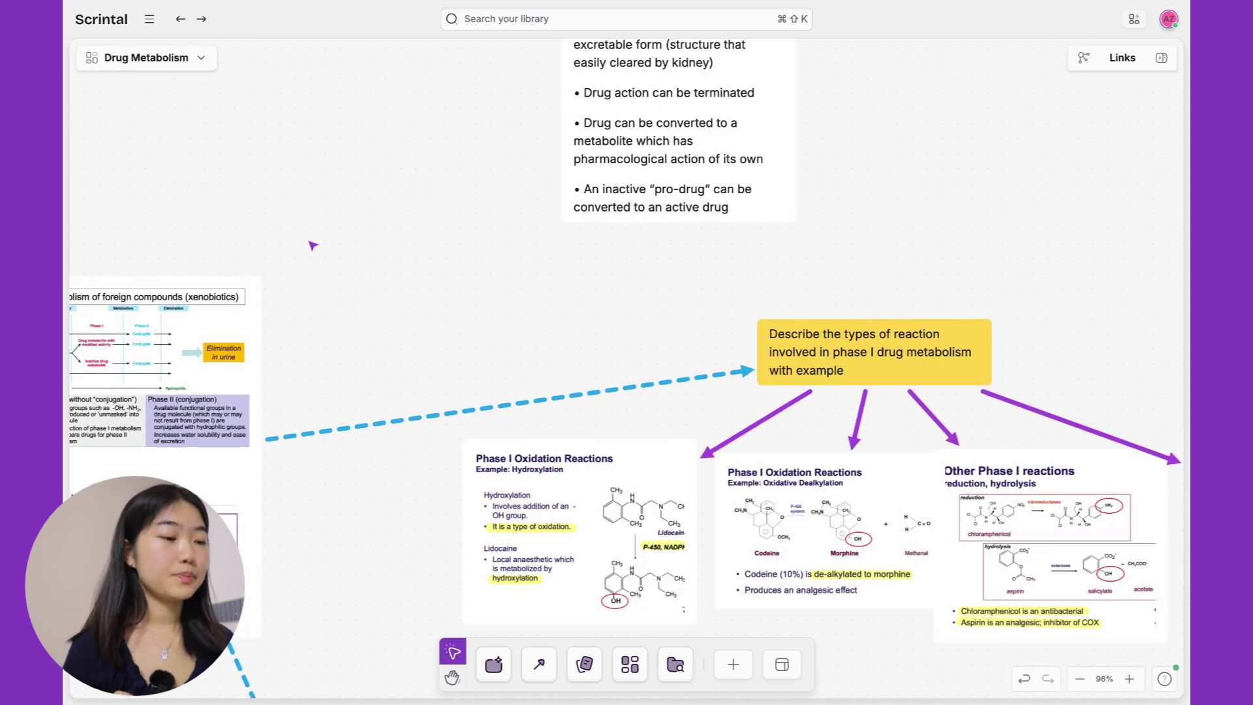
scroll(313, 246, "down", 5)
scroll(481, 210, "up", 3)
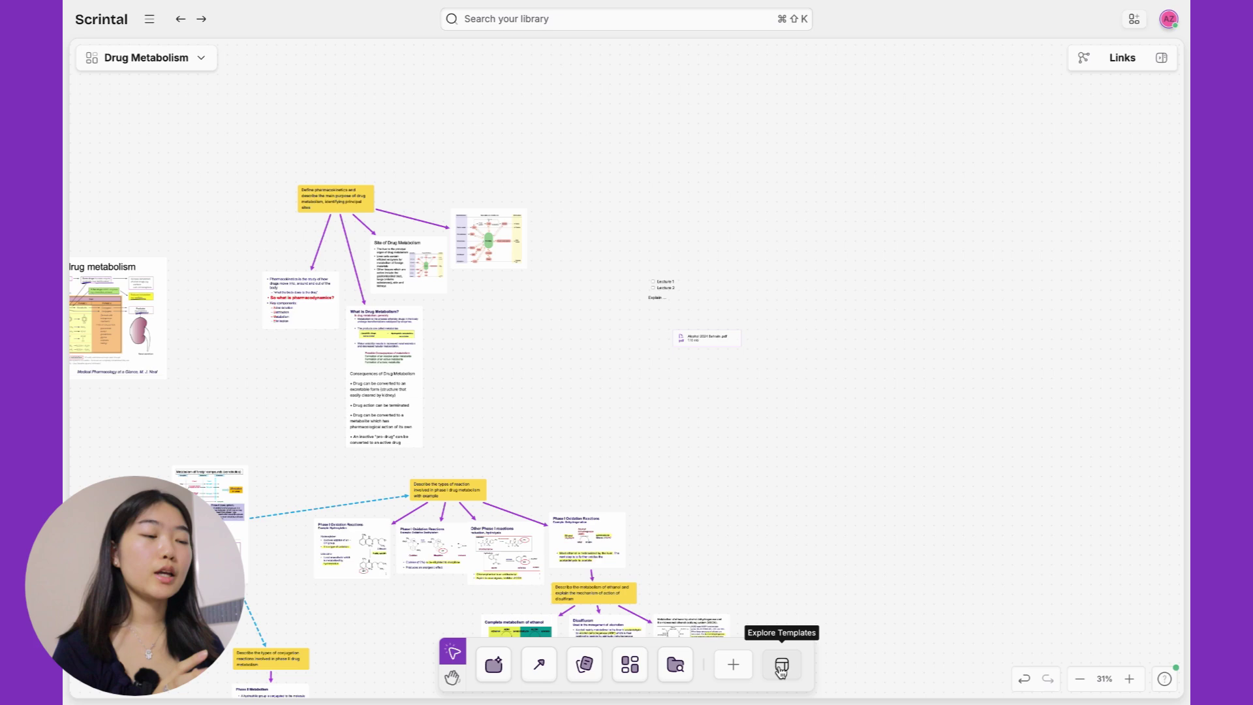
Place the Mind Mapping template (central Topic, three Subtopics, Key Concepts) on the Drug Metabolism board.
left_click(781, 665)
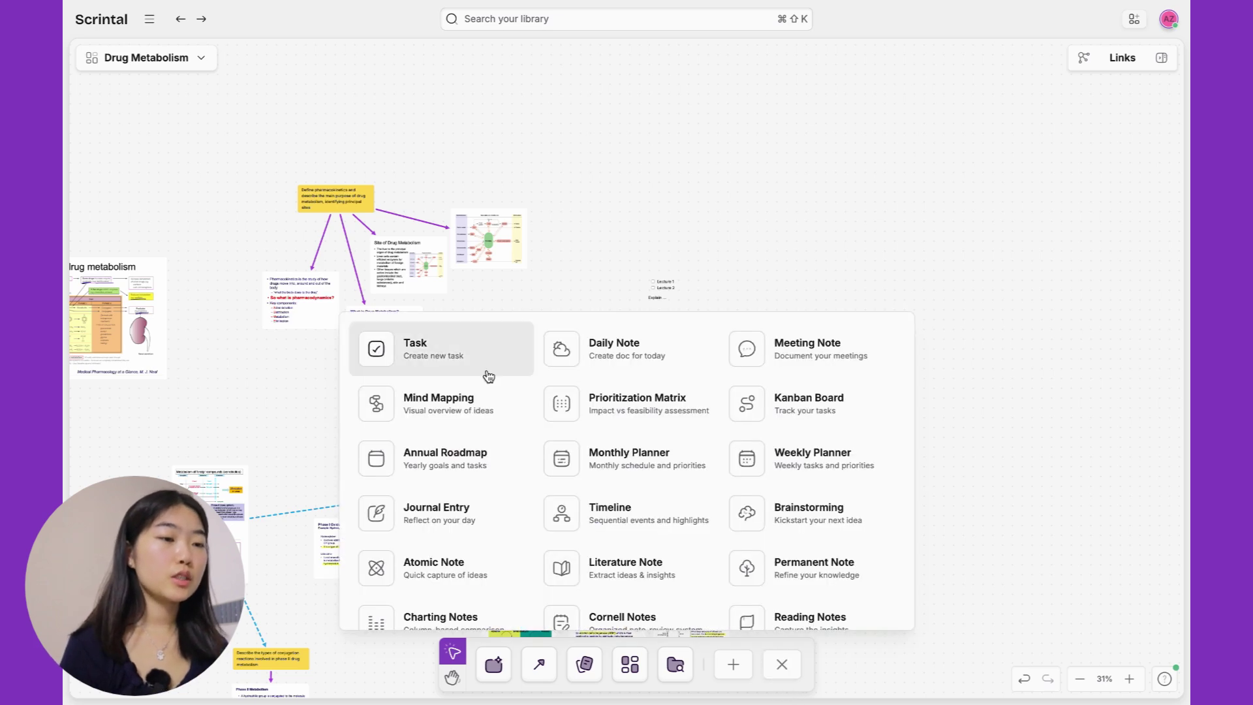
scroll(479, 409, "down", 1)
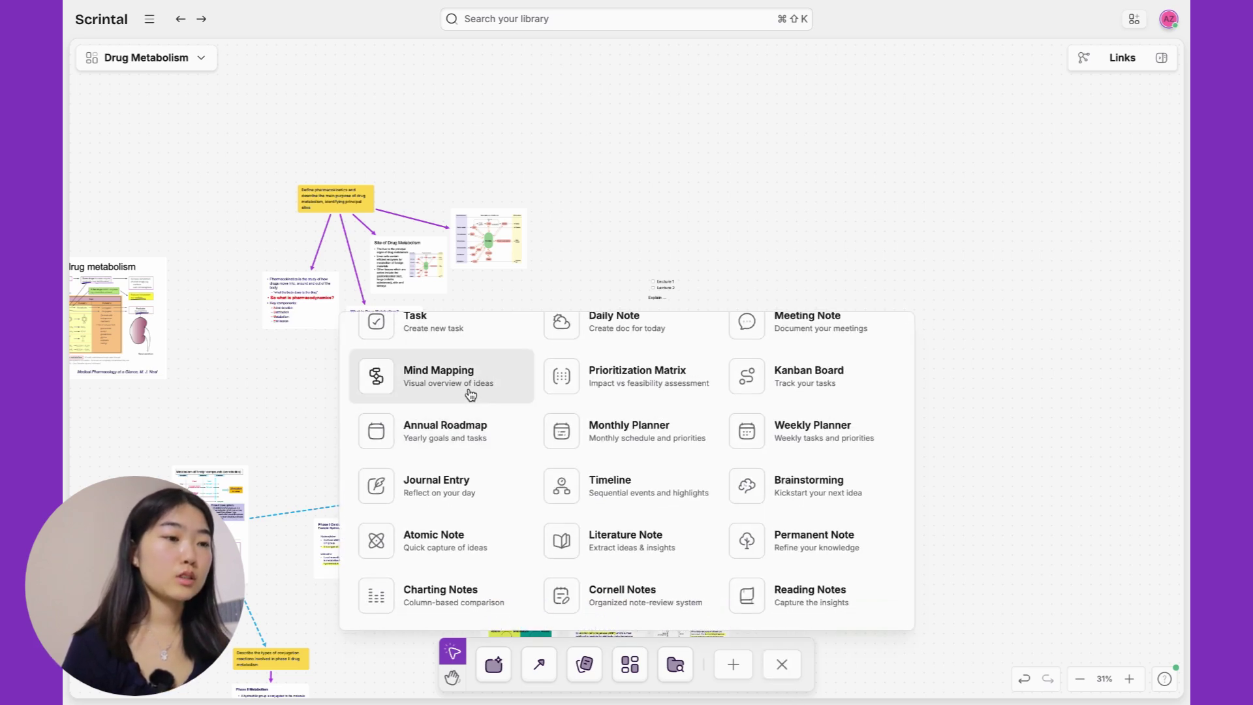
key("Escape")
scroll(474, 393, "right", 2)
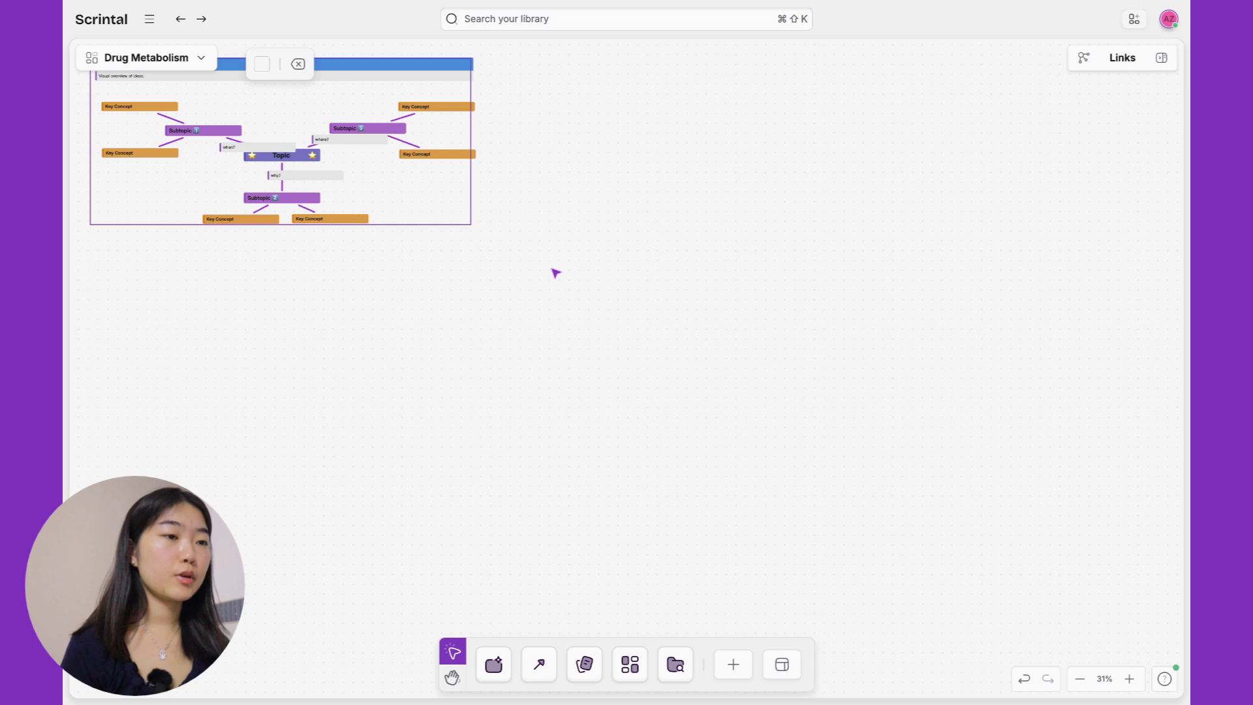
scroll(555, 272, "down", 5)
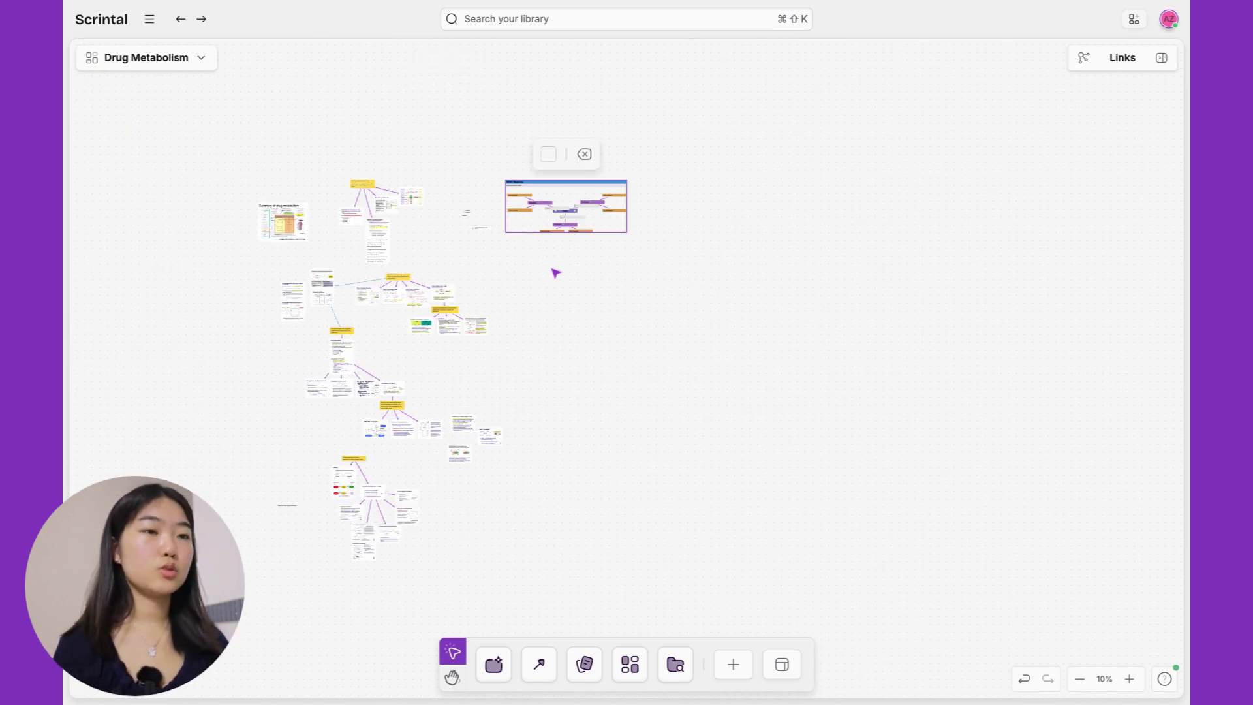
scroll(496, 259, "up", 5)
scroll(496, 258, "down", 3)
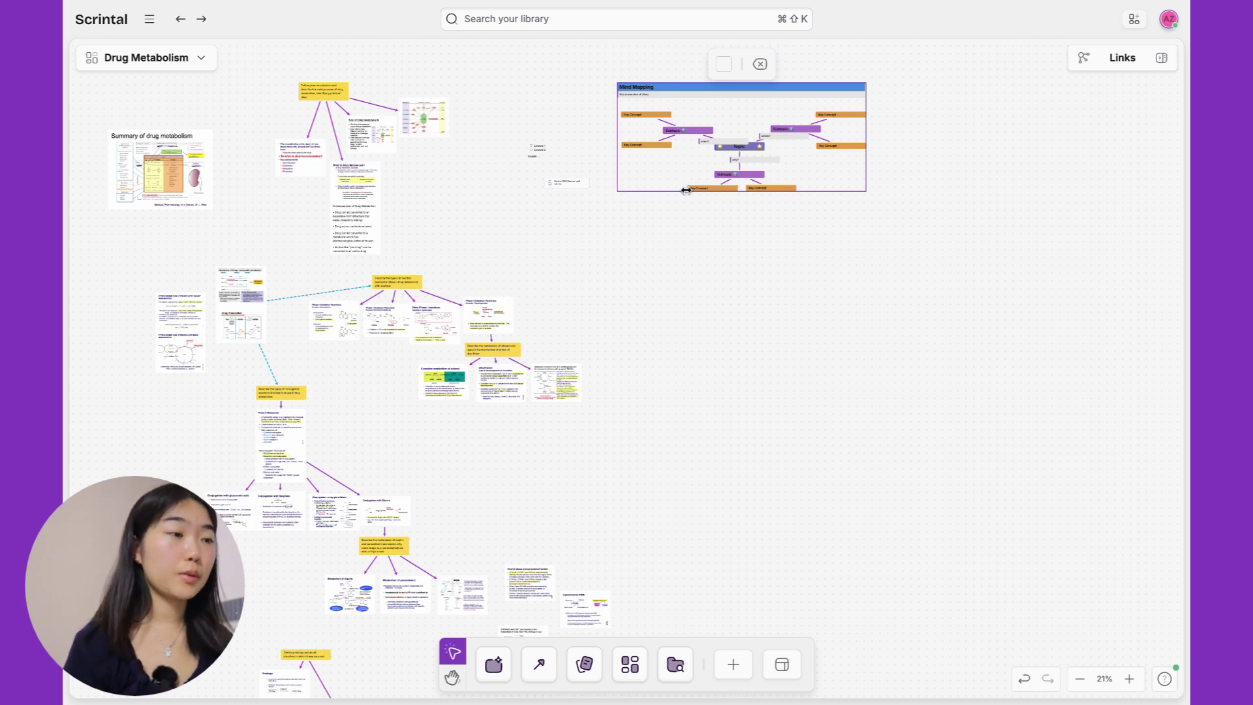
scroll(686, 190, "up", 5)
scroll(688, 196, "down", 3)
scroll(688, 196, "up", 2)
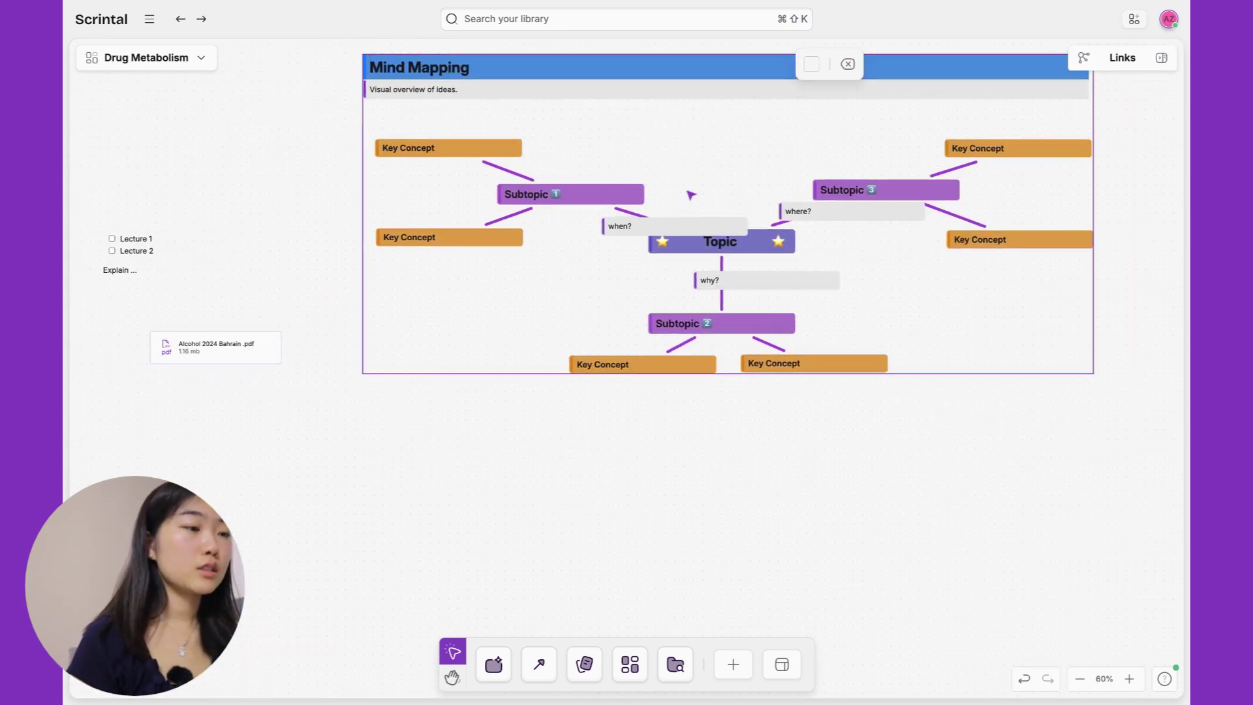
scroll(675, 209, "up", 2)
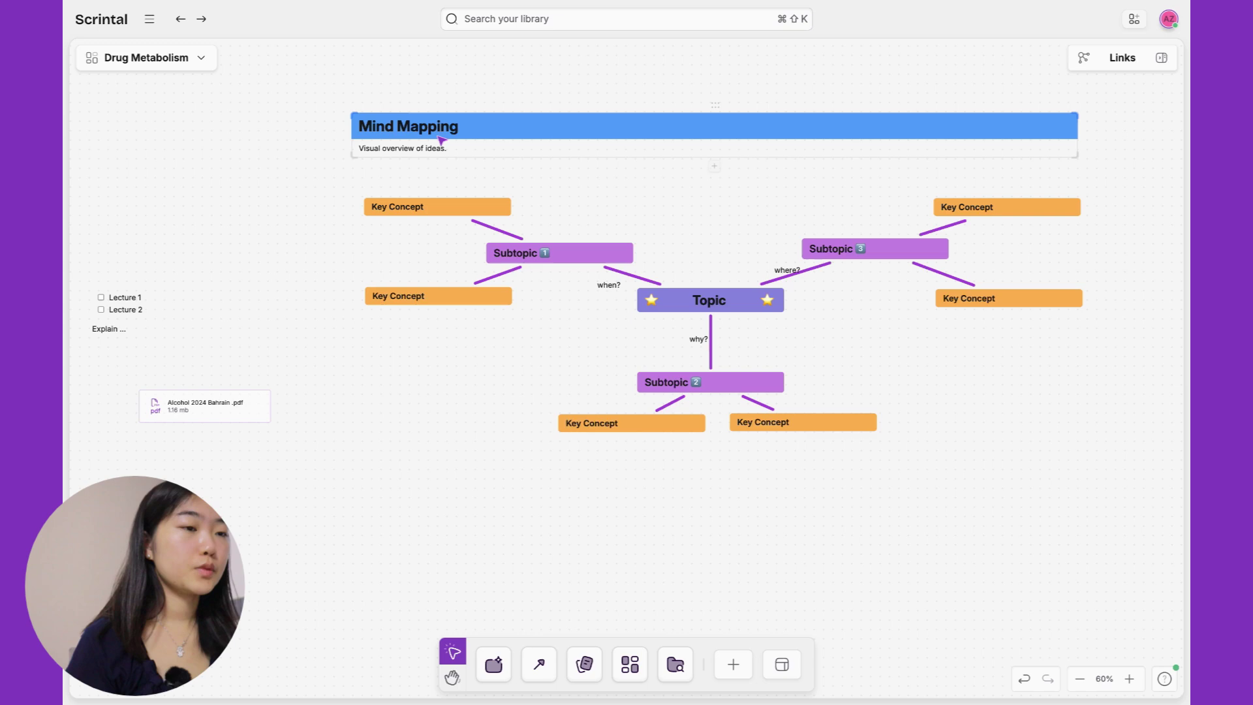
left_click(419, 158)
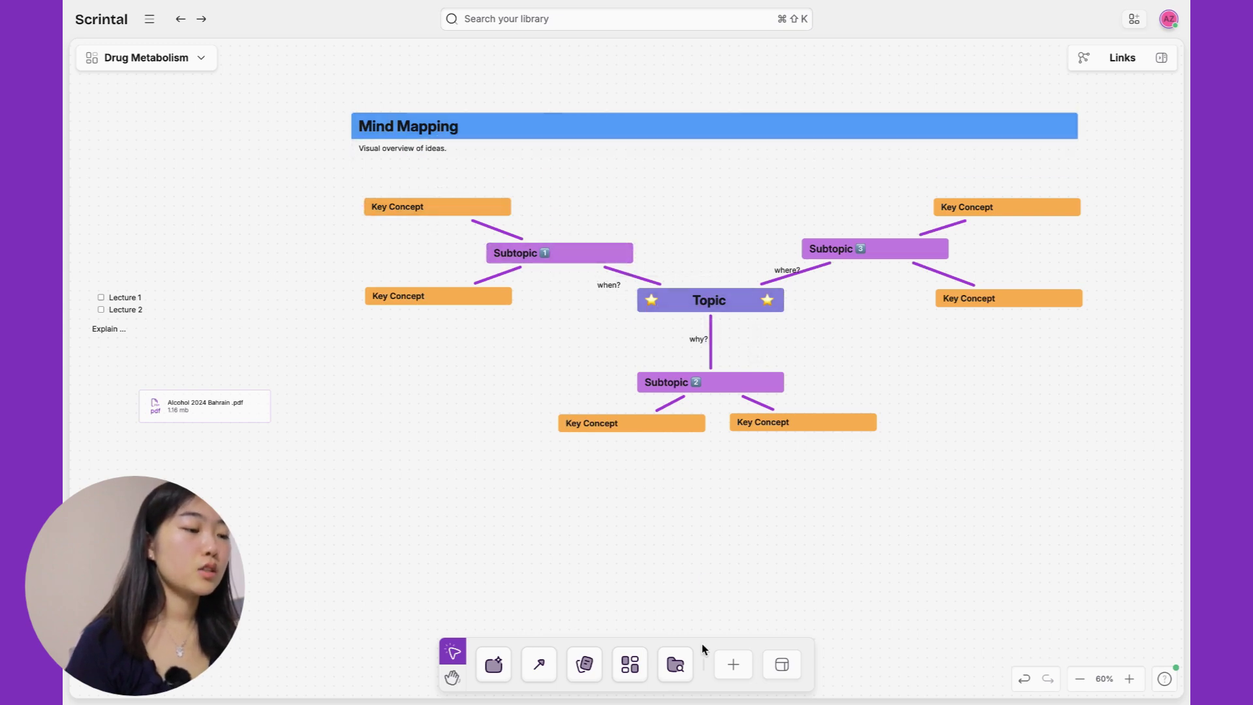
Insert the Cornell Notes template onto the board.
left_click(780, 664)
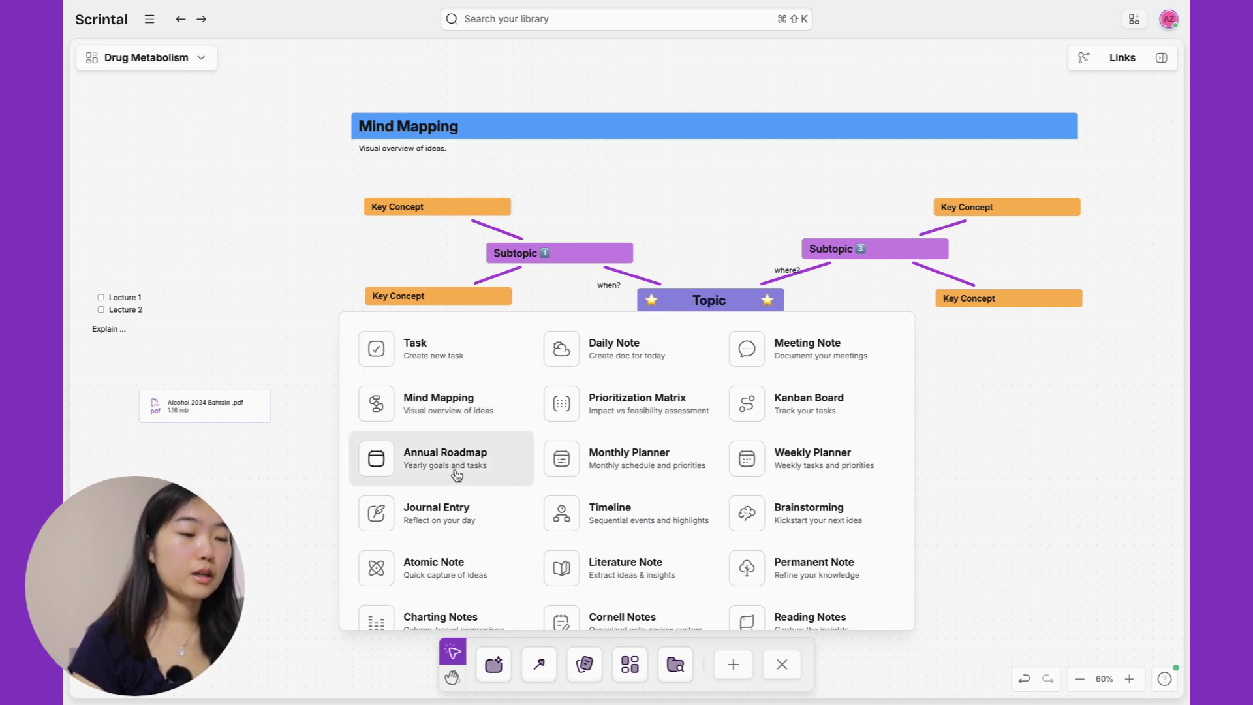
scroll(457, 475, "down", 1)
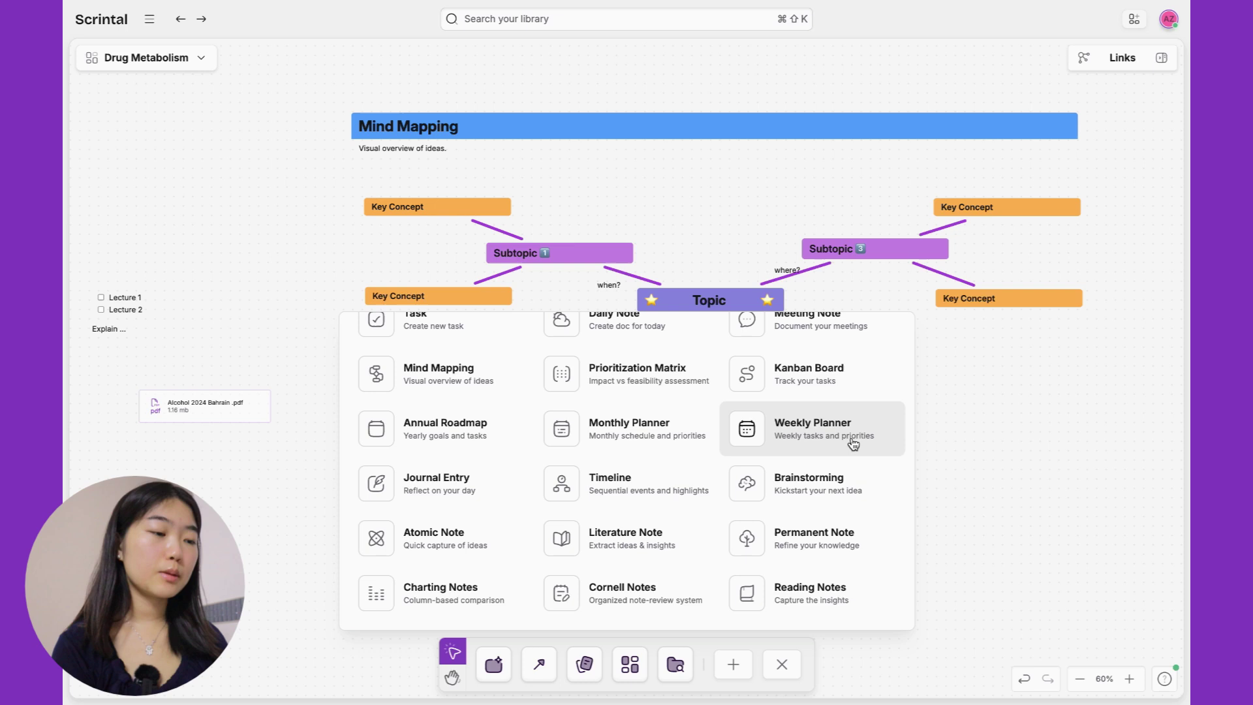
left_click(614, 605)
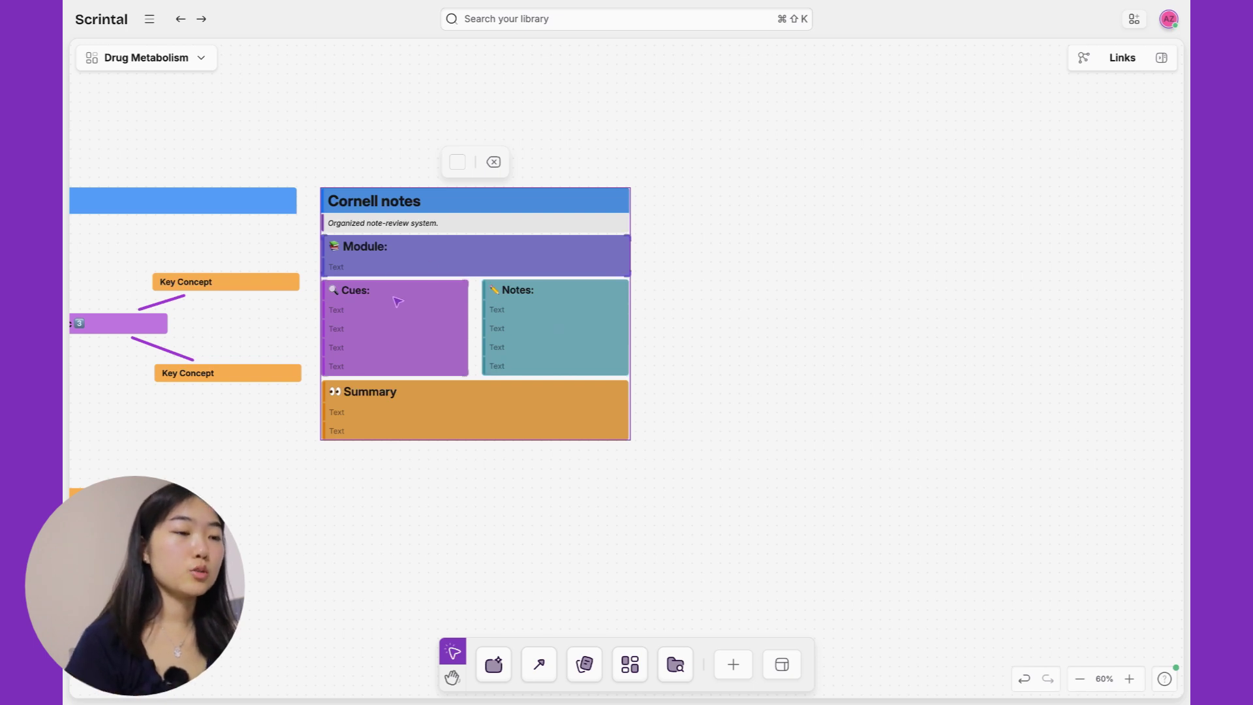
scroll(397, 300, "up", 5)
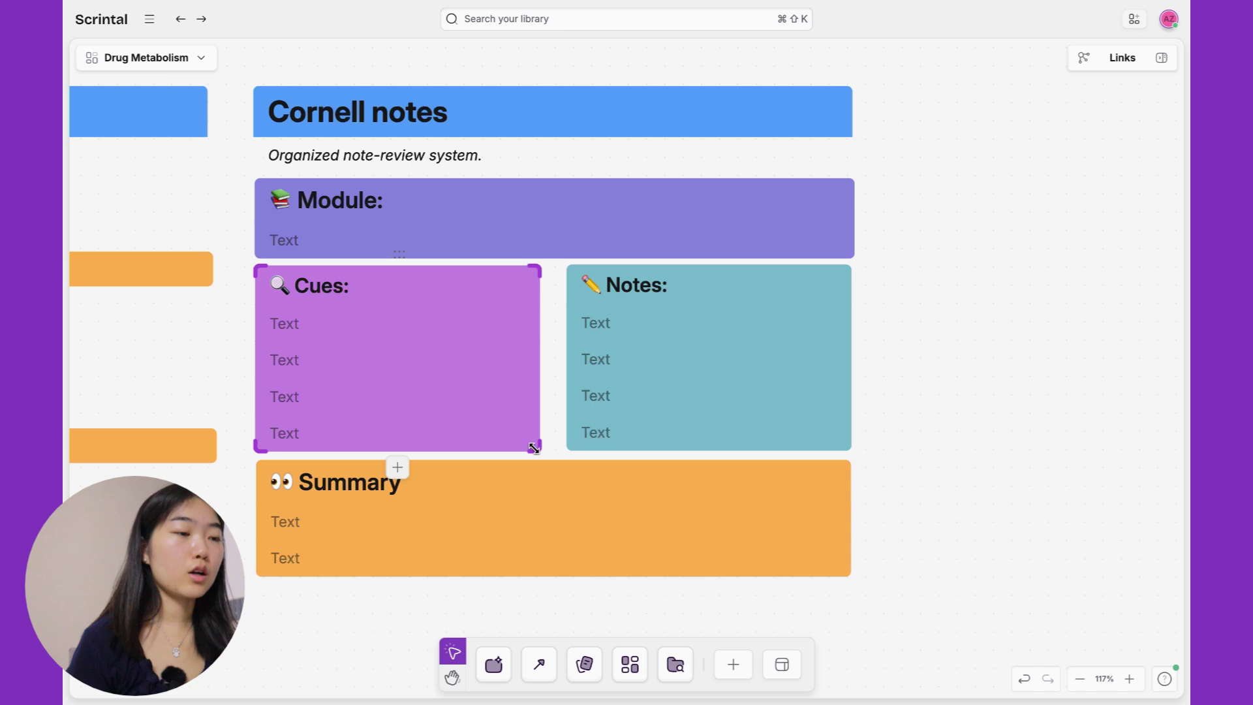
Widen the Cues box and move the Notes rows into a separate, wider stack.
left_click_drag(534, 448, 839, 450)
left_click_drag(736, 429, 951, 422)
left_click_drag(711, 359, 879, 339)
scroll(986, 434, "down", 1)
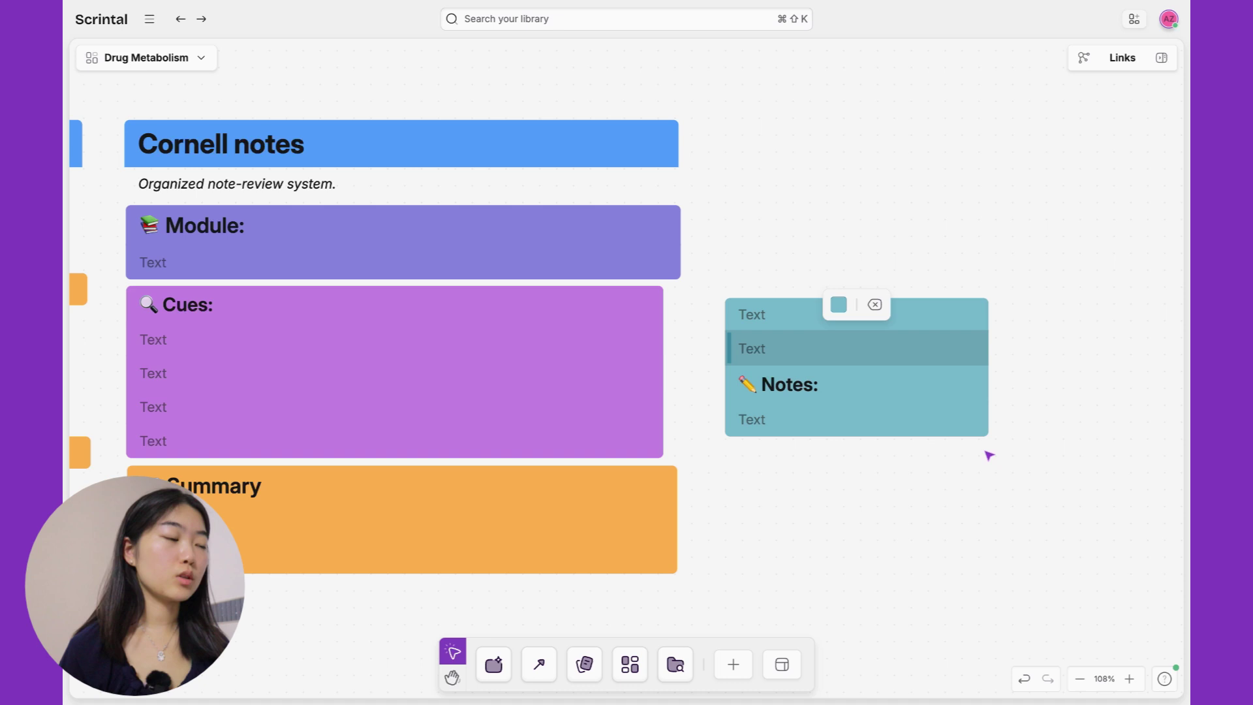
left_click_drag(986, 434, 1181, 488)
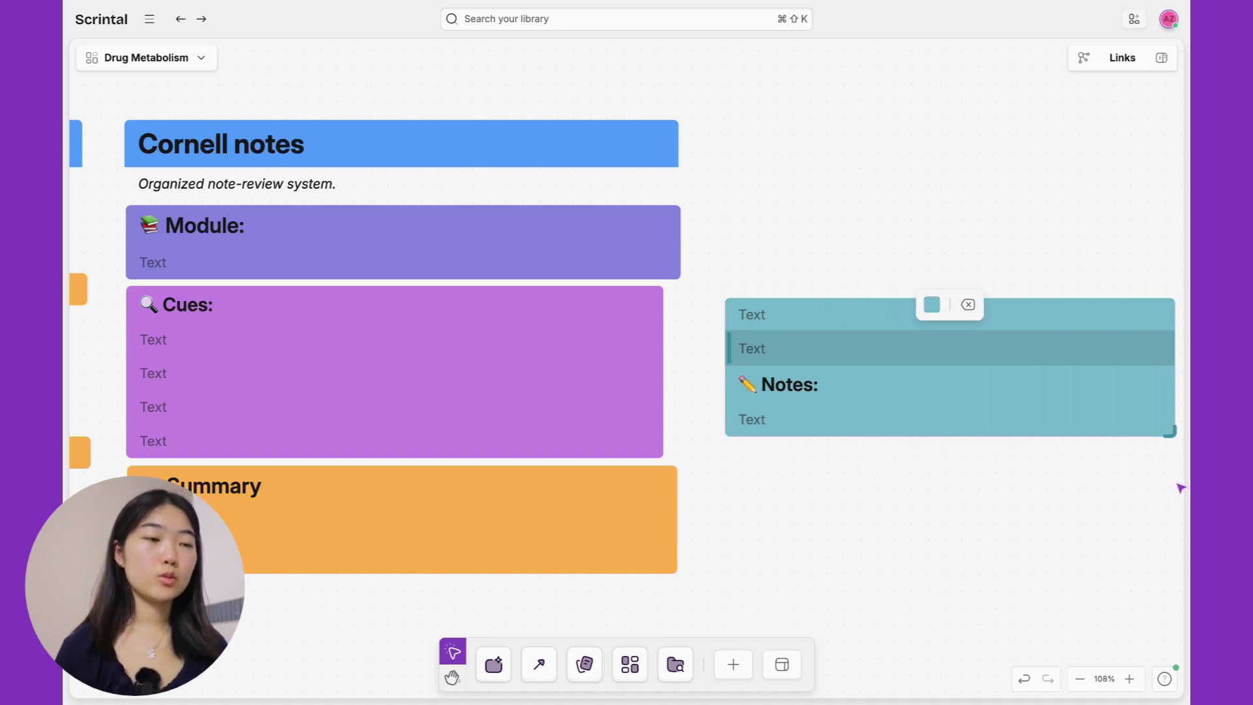
Zoom out and select the pharmacokinetics question card and its slide image.
scroll(793, 439, "down", 3)
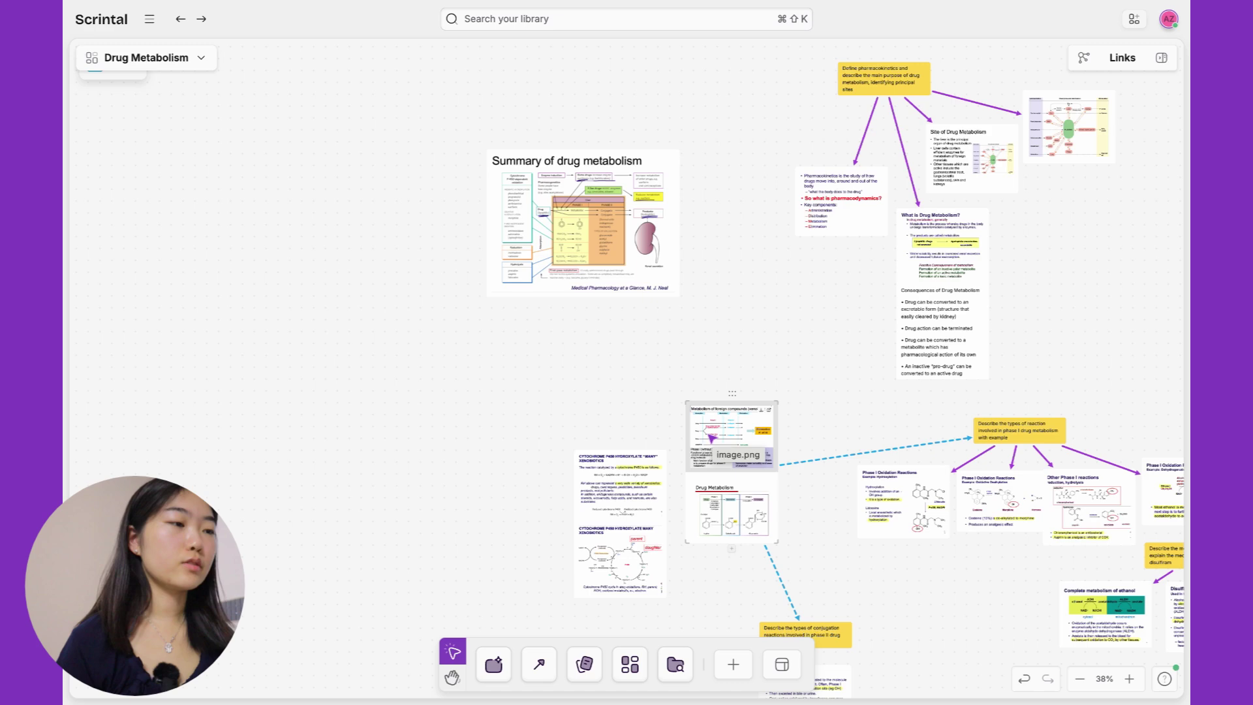
scroll(676, 436, "up", 5)
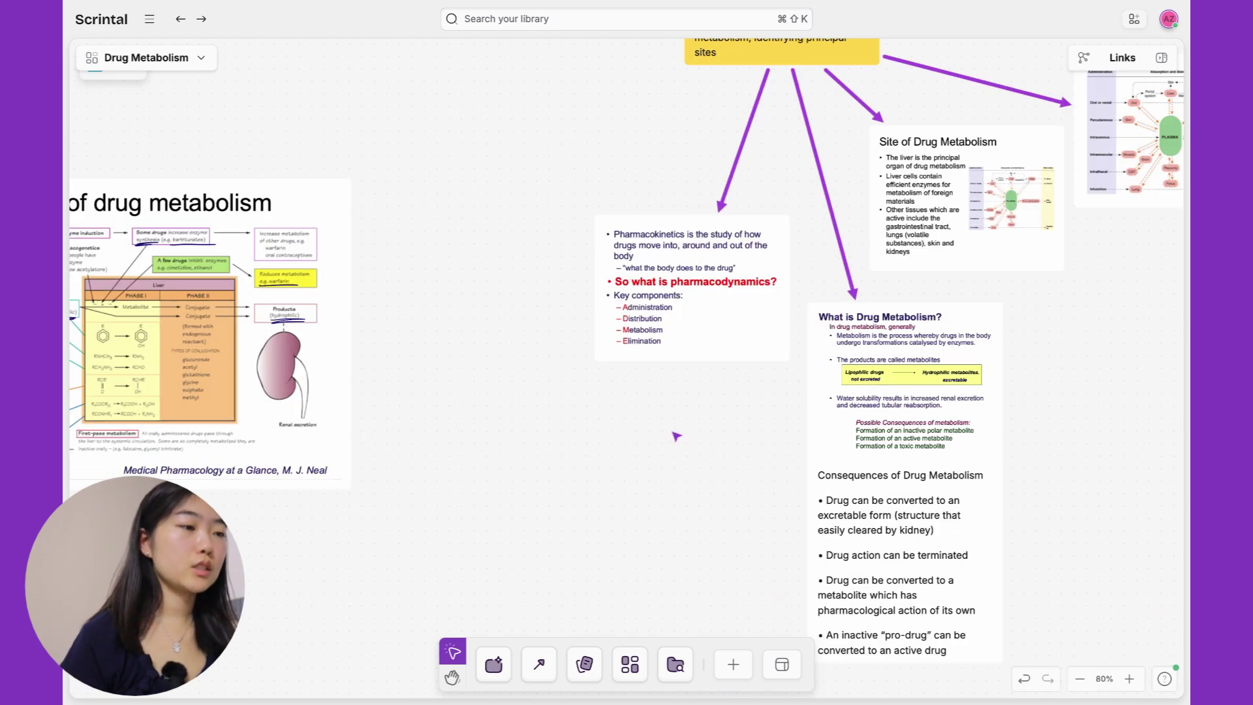
scroll(676, 436, "up", 5)
scroll(676, 436, "right", 3)
scroll(676, 436, "up", 2)
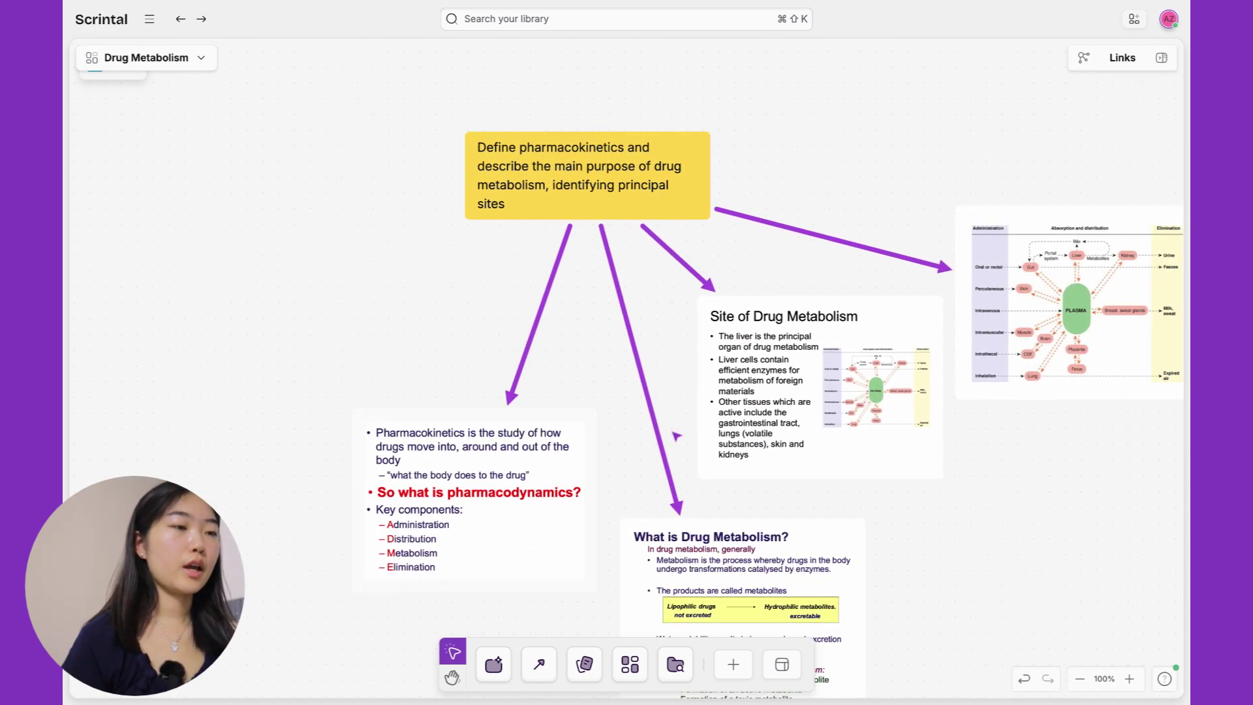
left_click(598, 161)
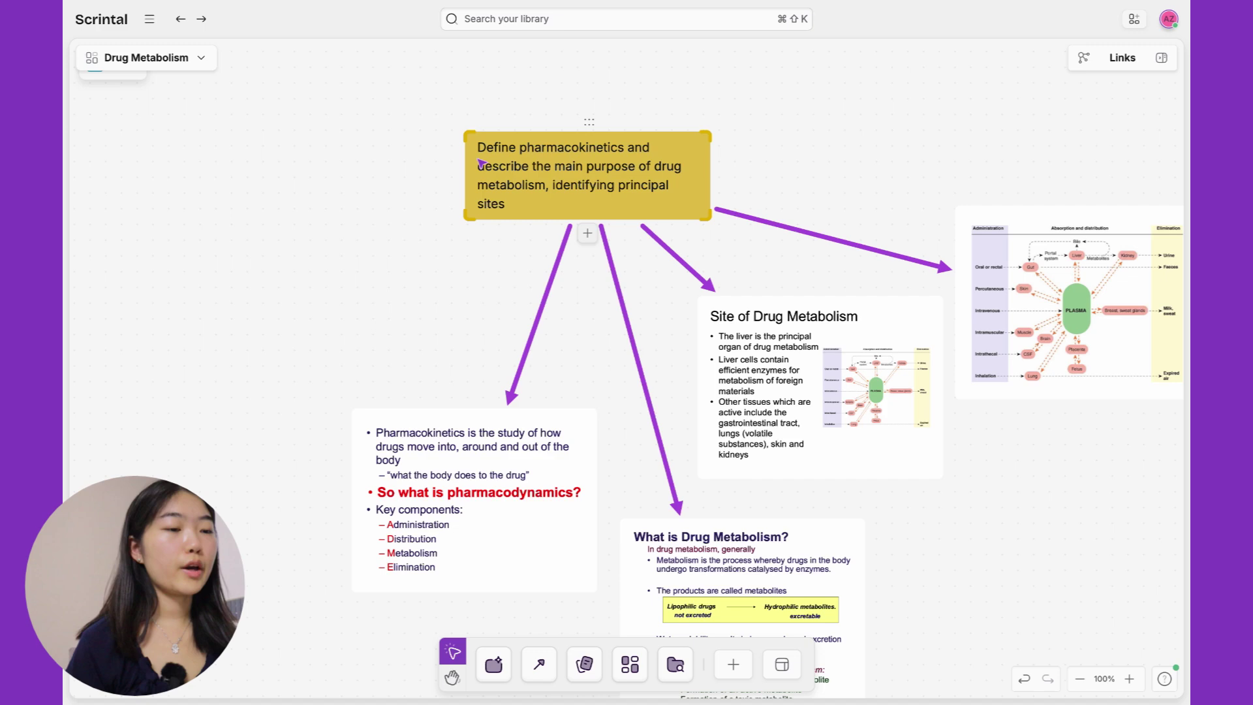
left_click(556, 469)
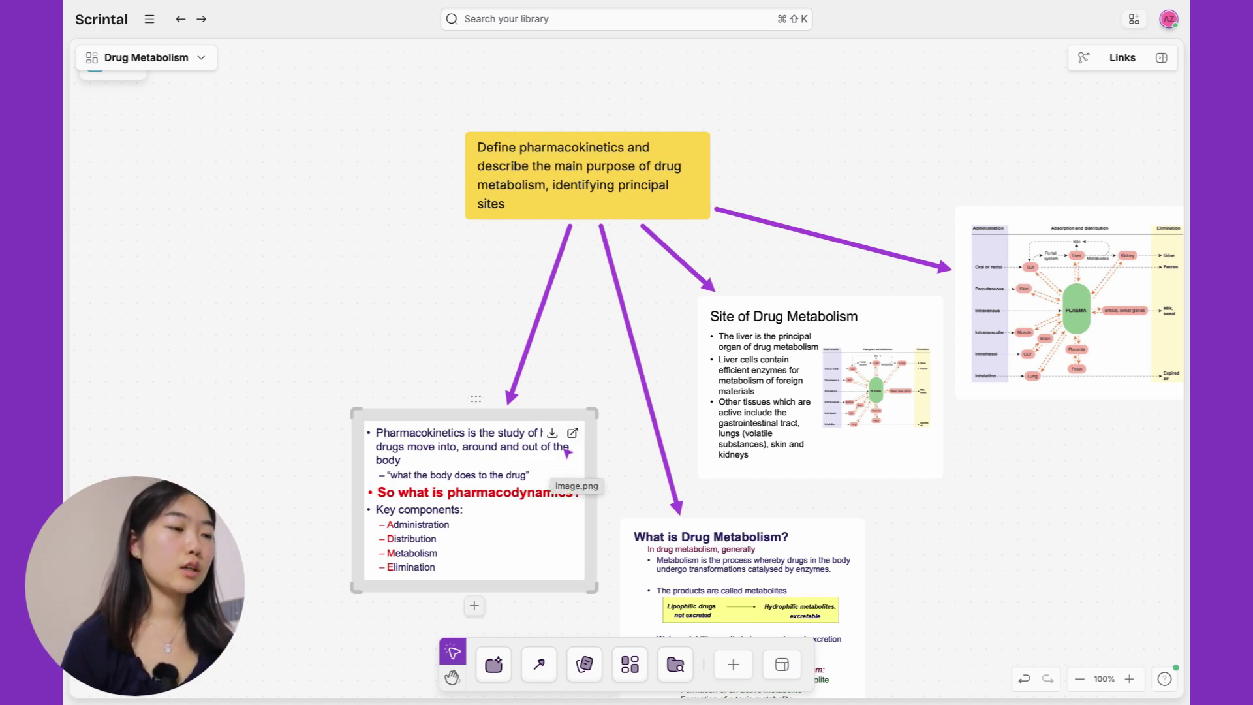
Bring the Phase I reaction question card and its reaction slides into view.
scroll(568, 450, "down", 10)
scroll(568, 450, "left", 1)
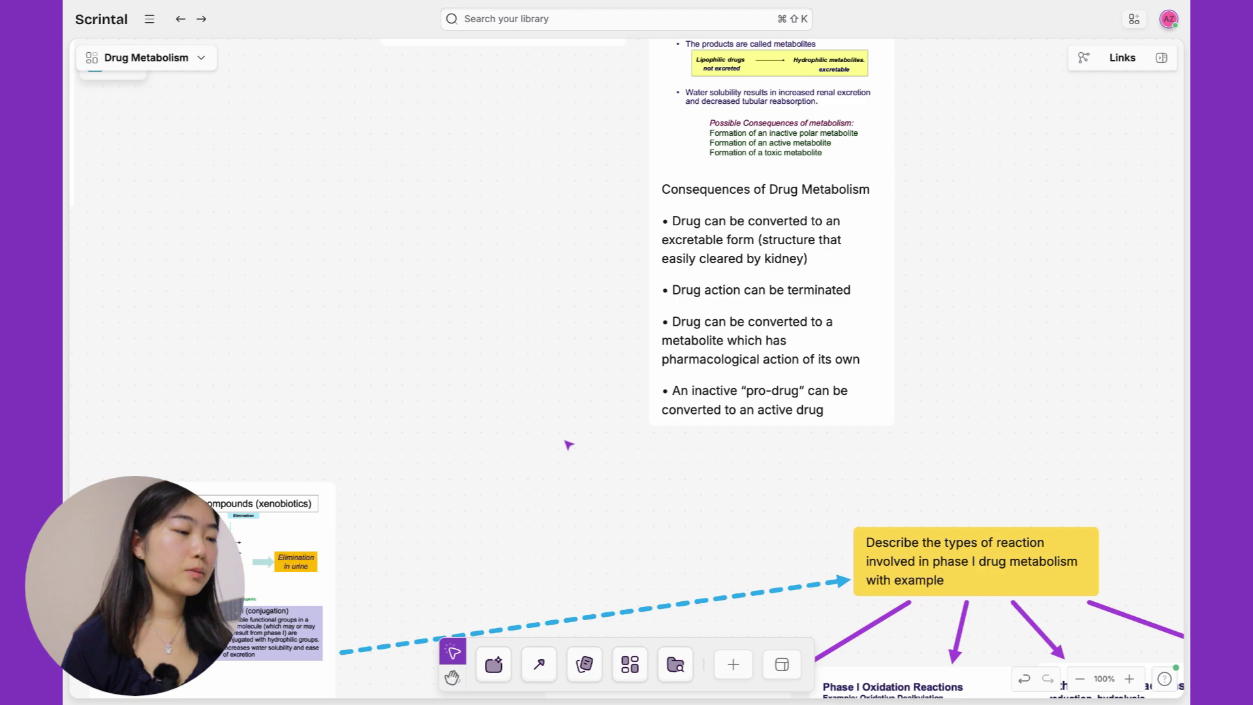
scroll(568, 445, "down", 5)
scroll(568, 445, "right", 4)
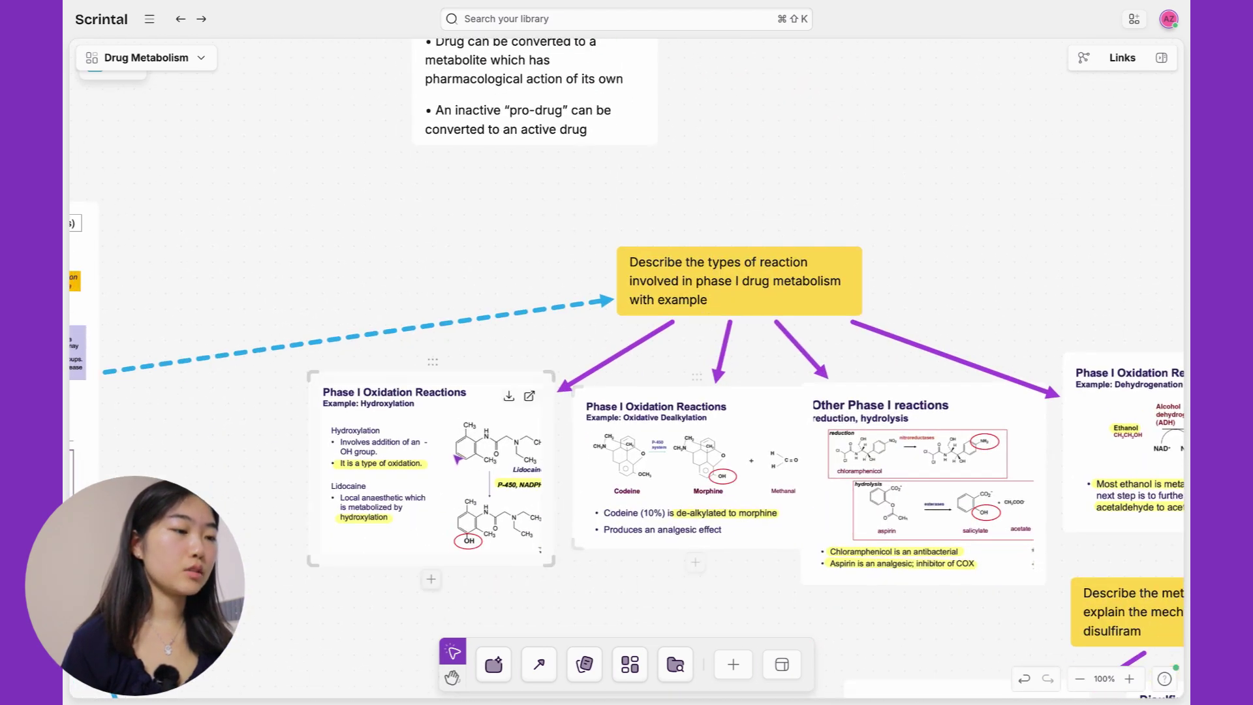
key("Up")
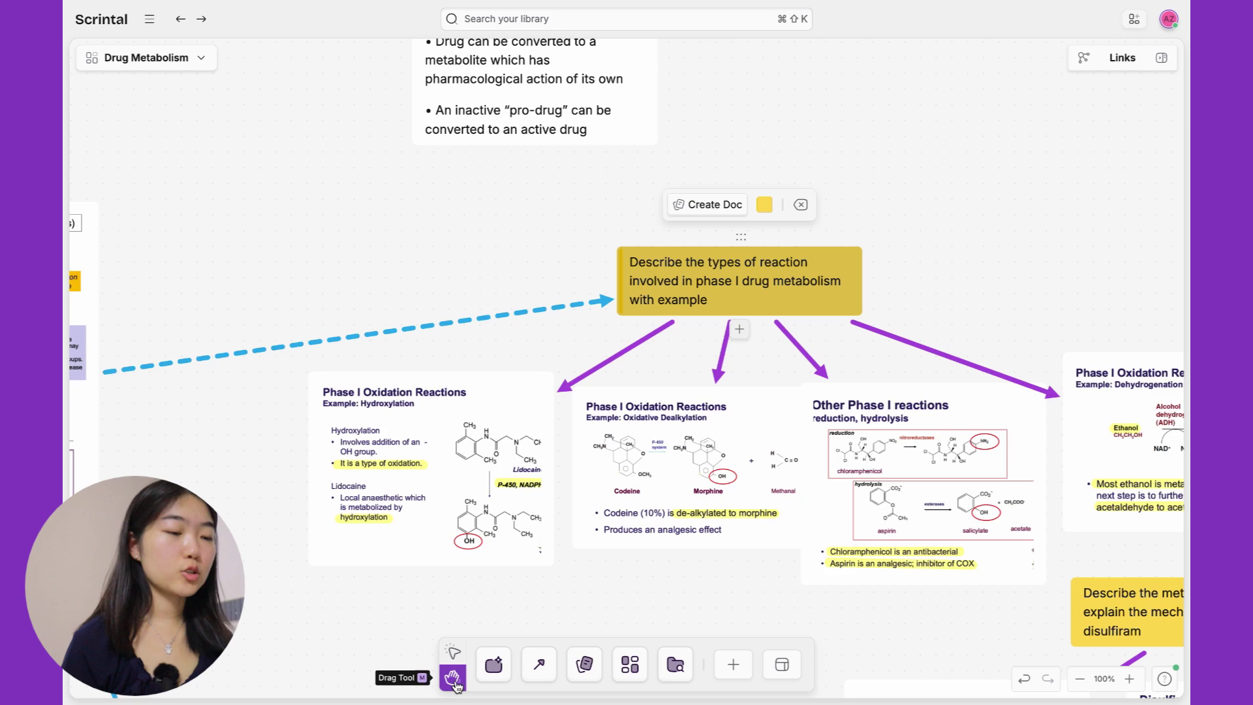
scroll(825, 199, "down", 2)
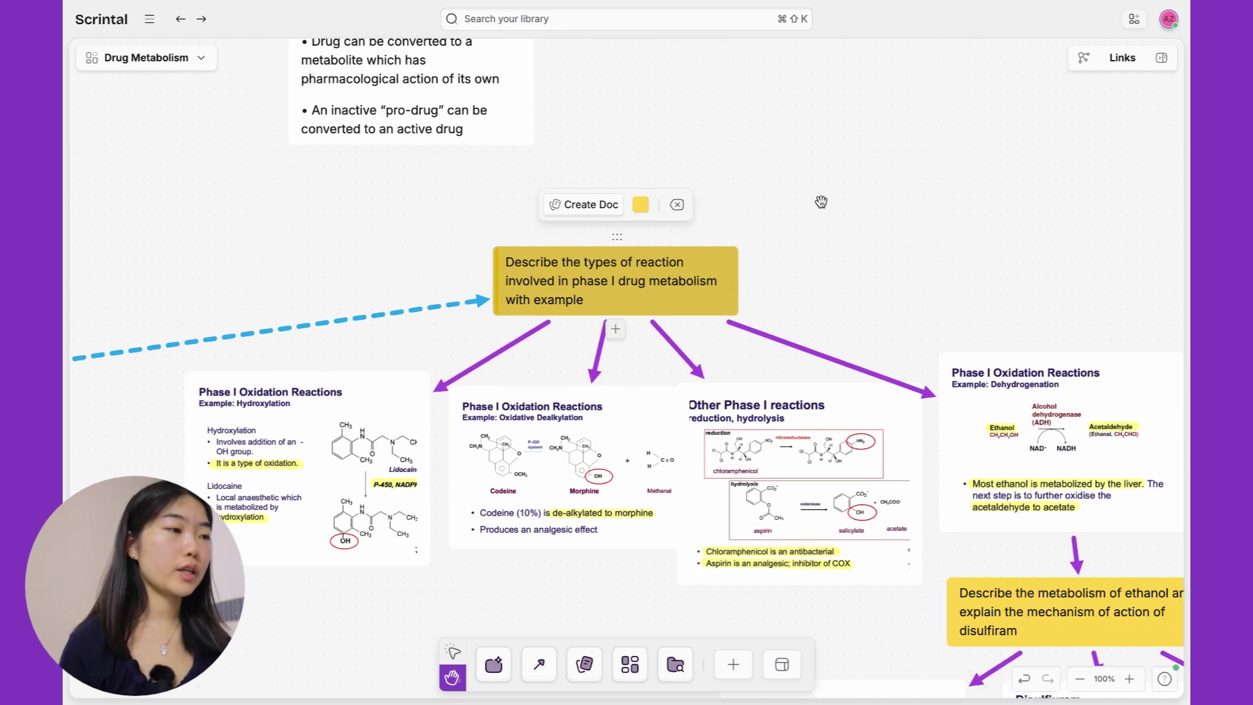
scroll(821, 201, "down", 2)
scroll(867, 195, "right", 2)
scroll(867, 195, "up", 1)
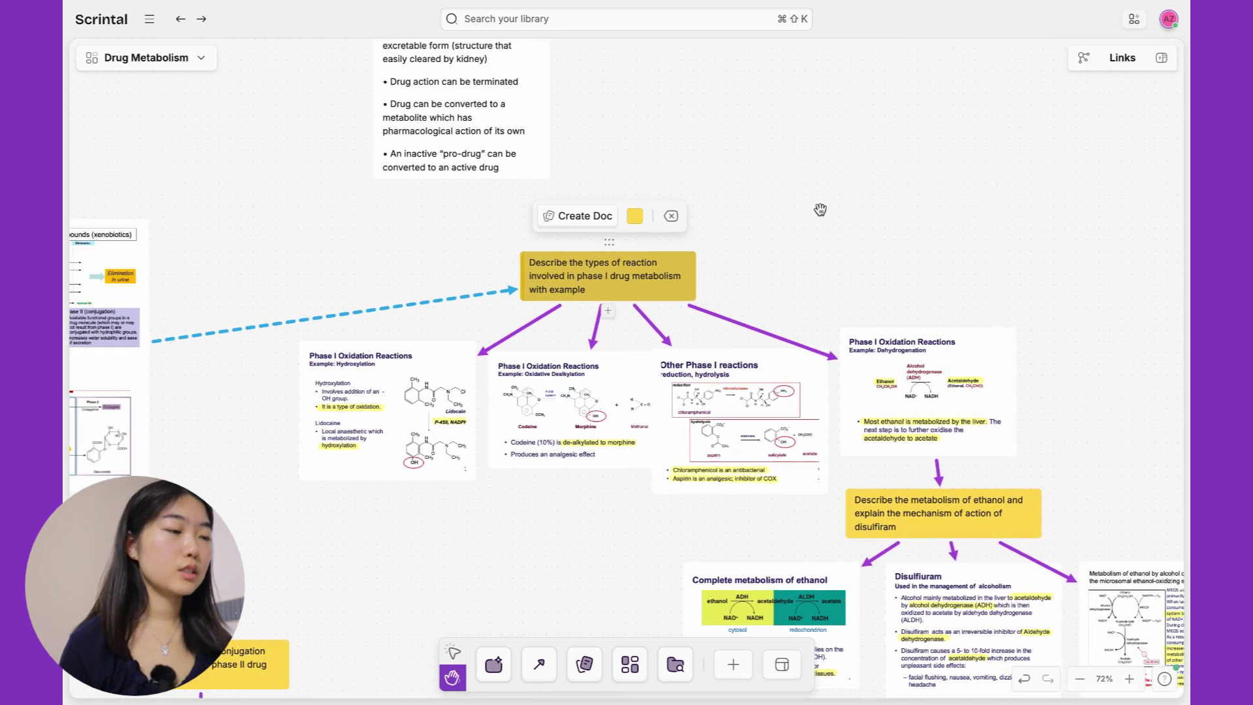
scroll(611, 406, "up", 5)
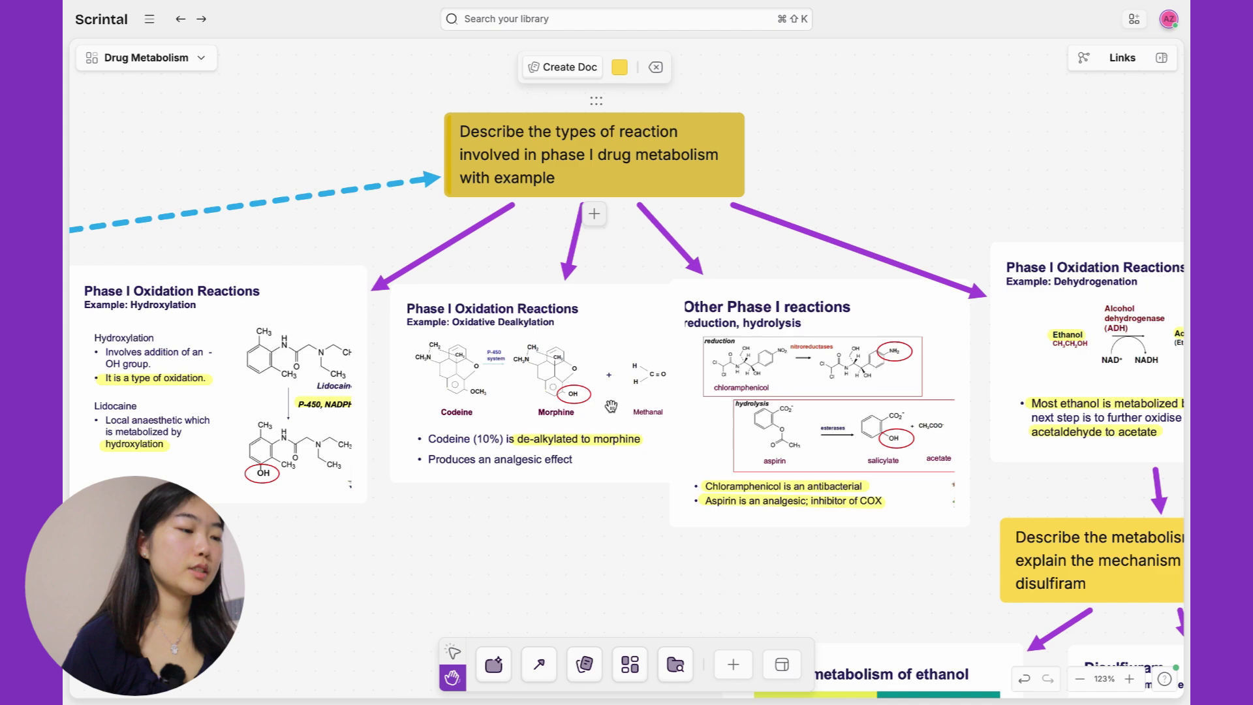
scroll(989, 170, "right", 3)
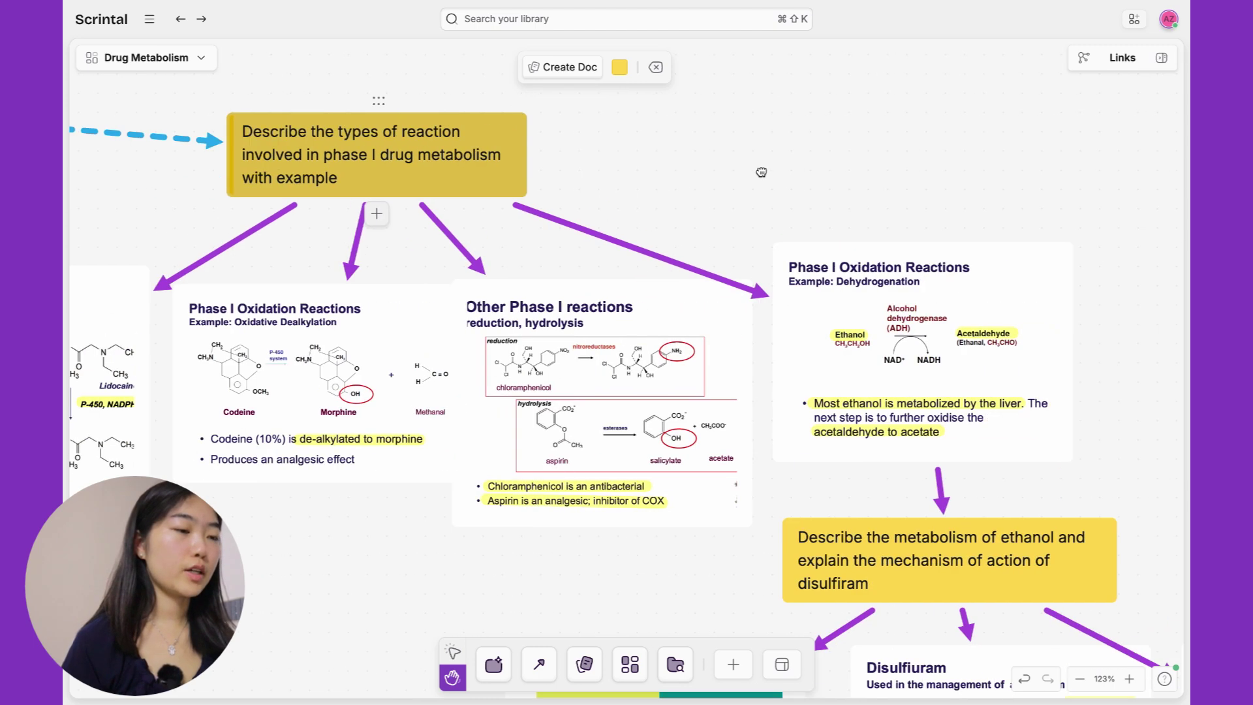
scroll(764, 171, "down", 10)
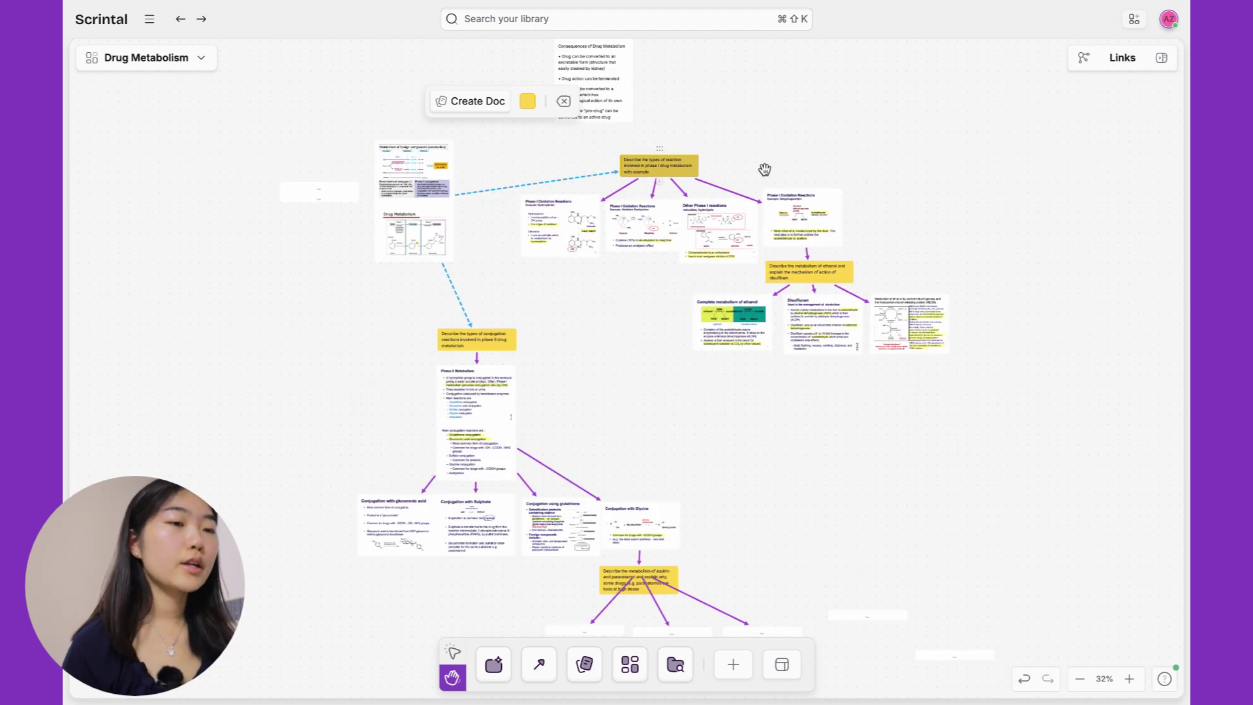
scroll(761, 168, "down", 6)
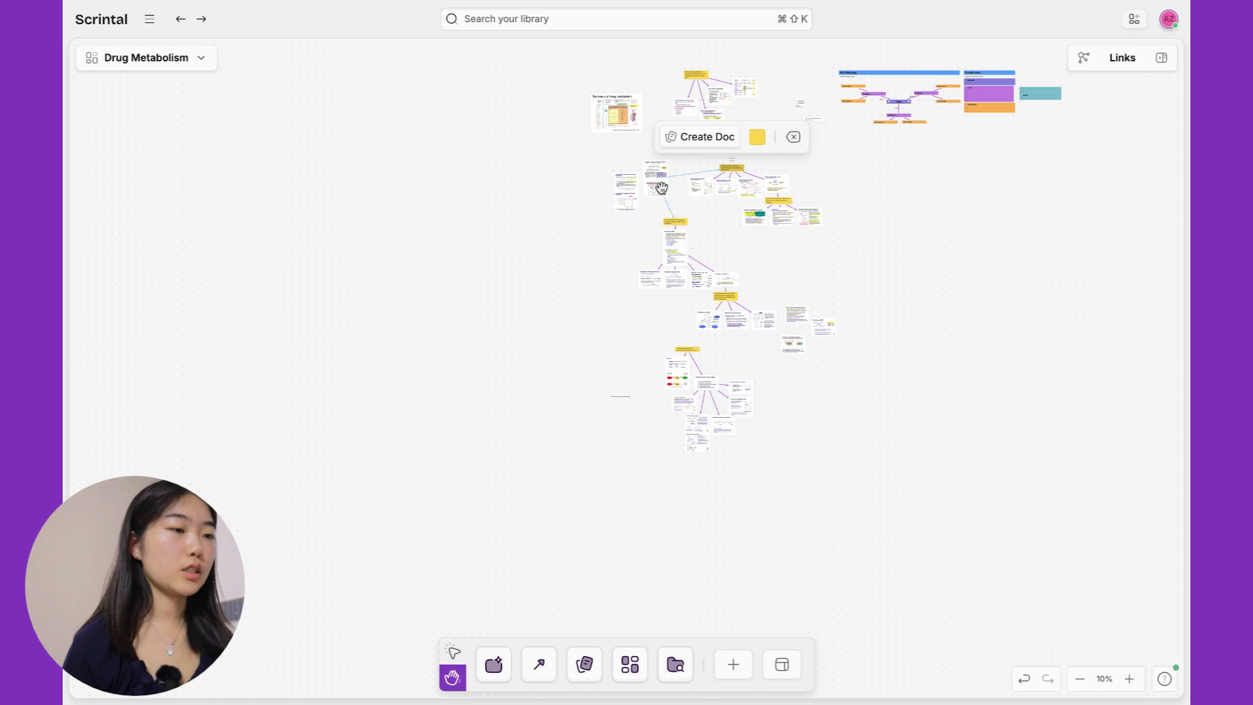
scroll(858, 155, "up", 10)
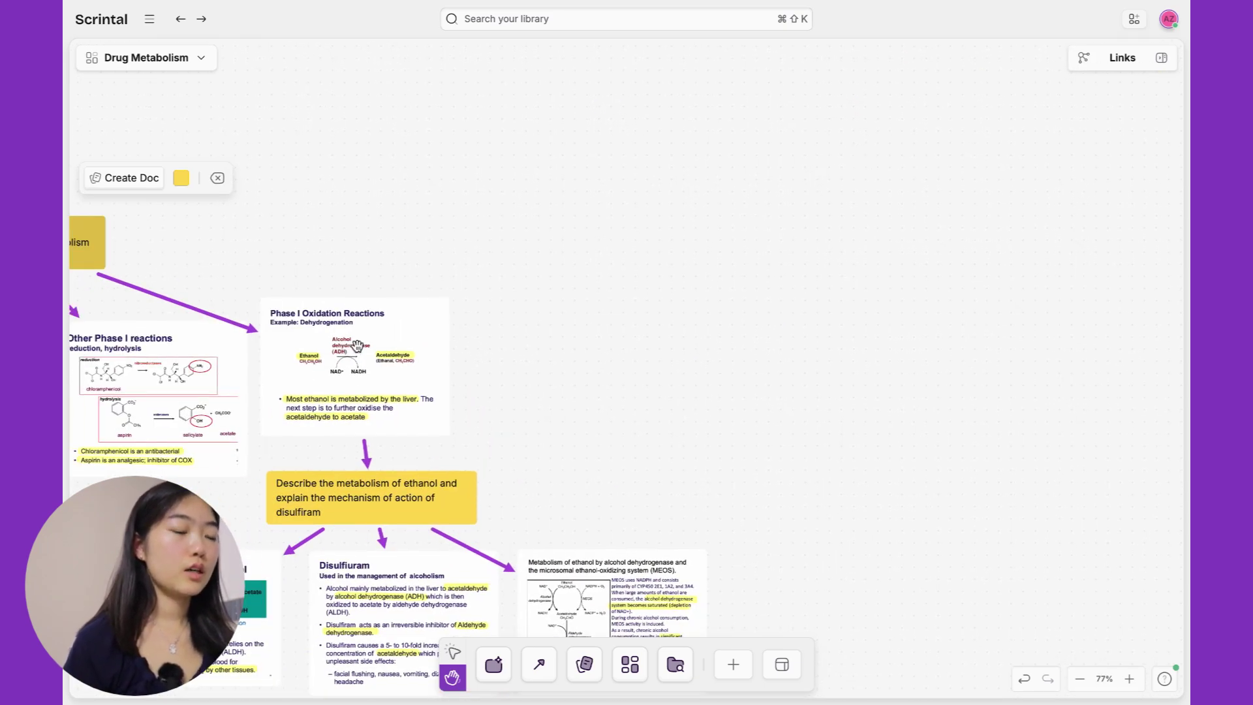
Move the Phase II Metabolism preview panel to the upper left of the board.
scroll(476, 240, "left", 7)
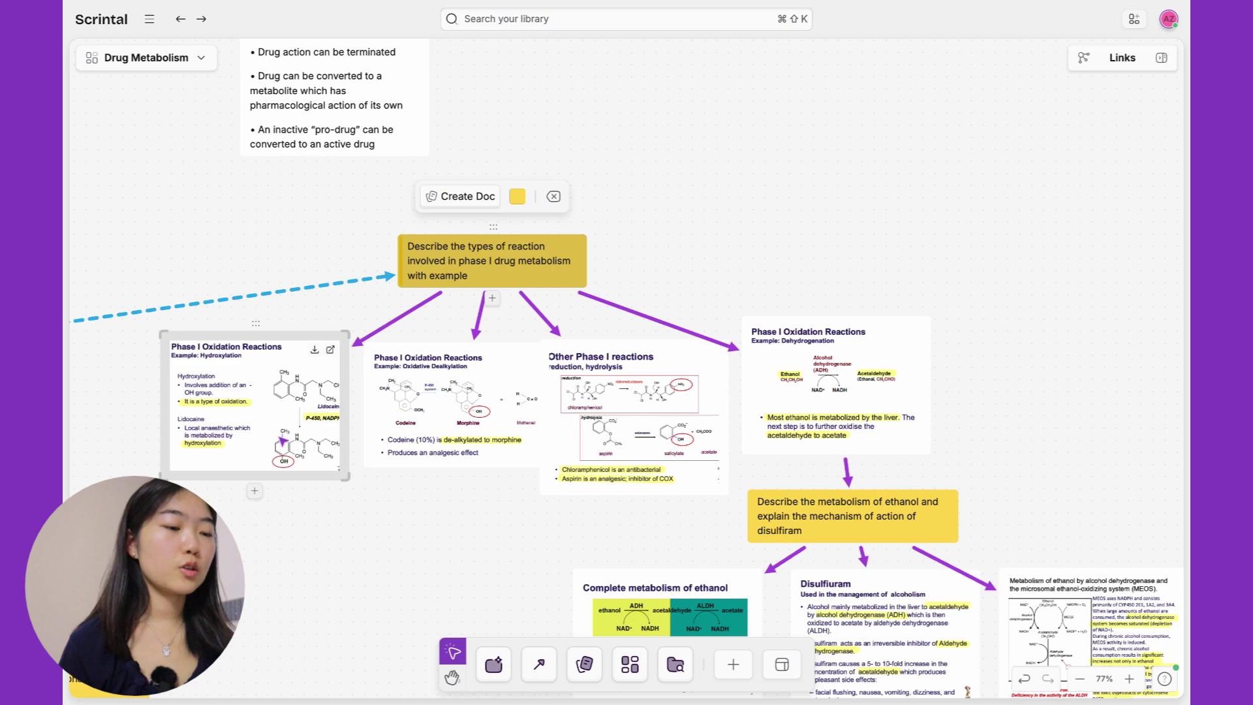
mouse_move(272, 432)
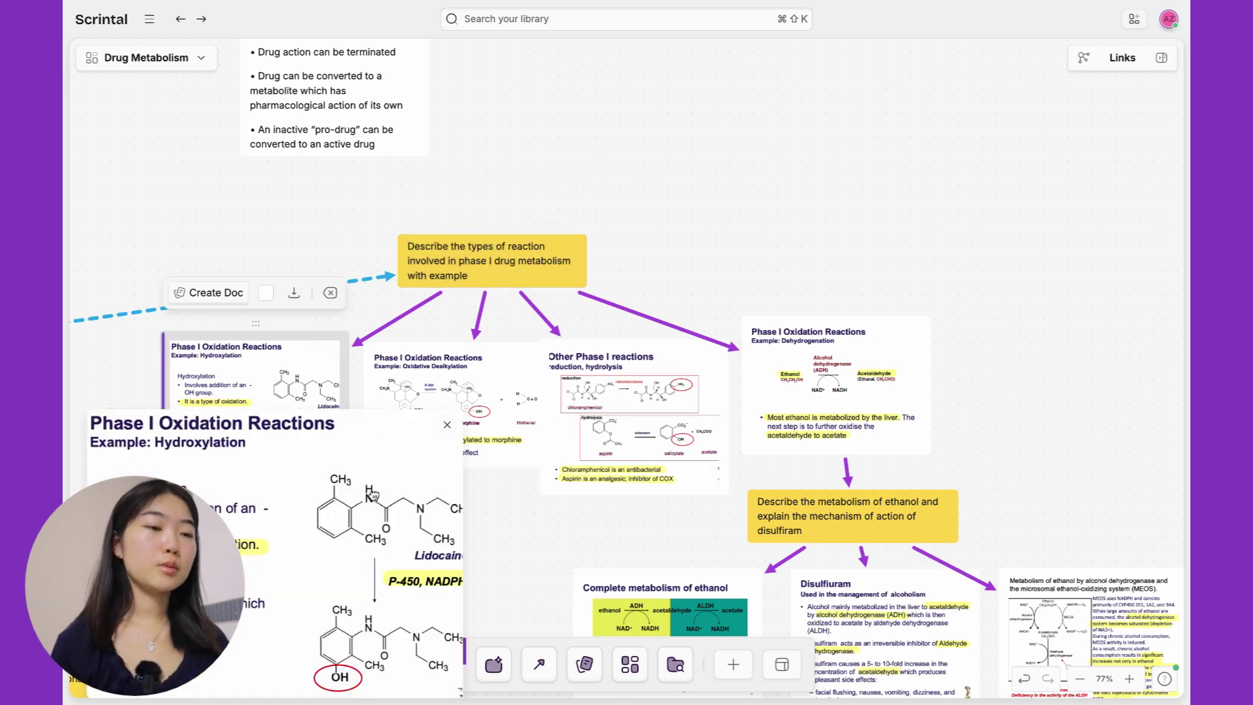
scroll(584, 294, "down", 3)
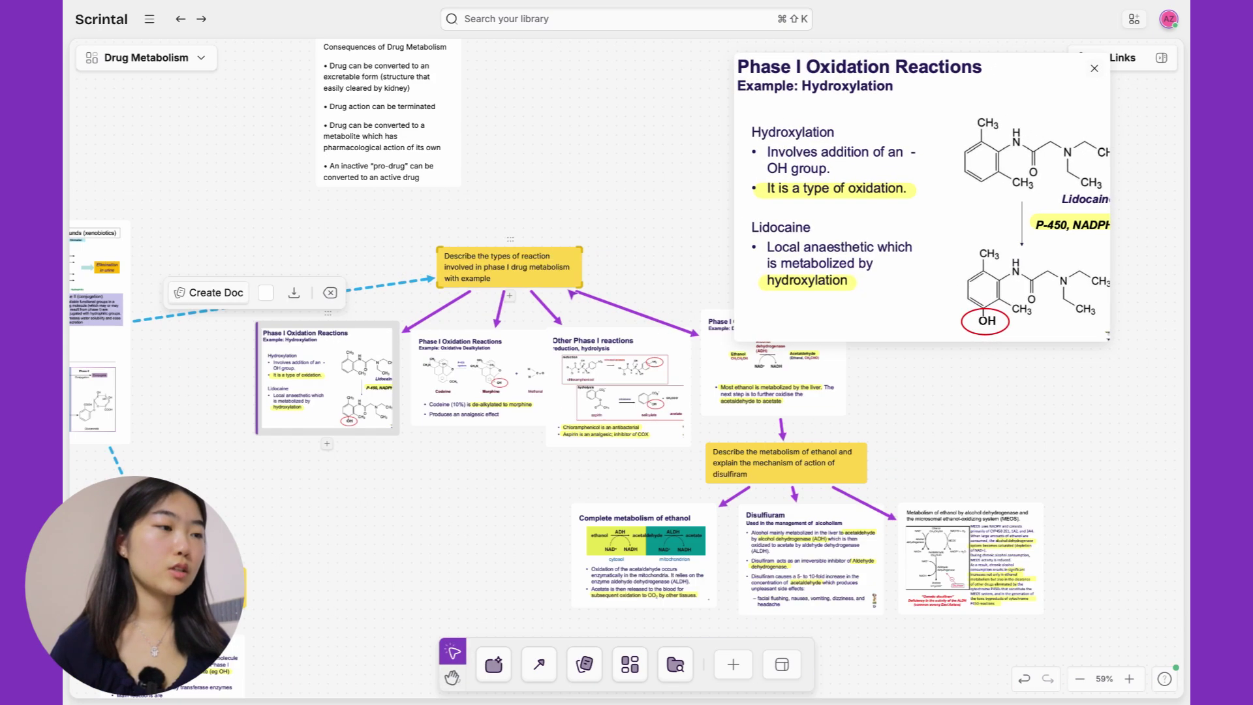
scroll(485, 528, "down", 6)
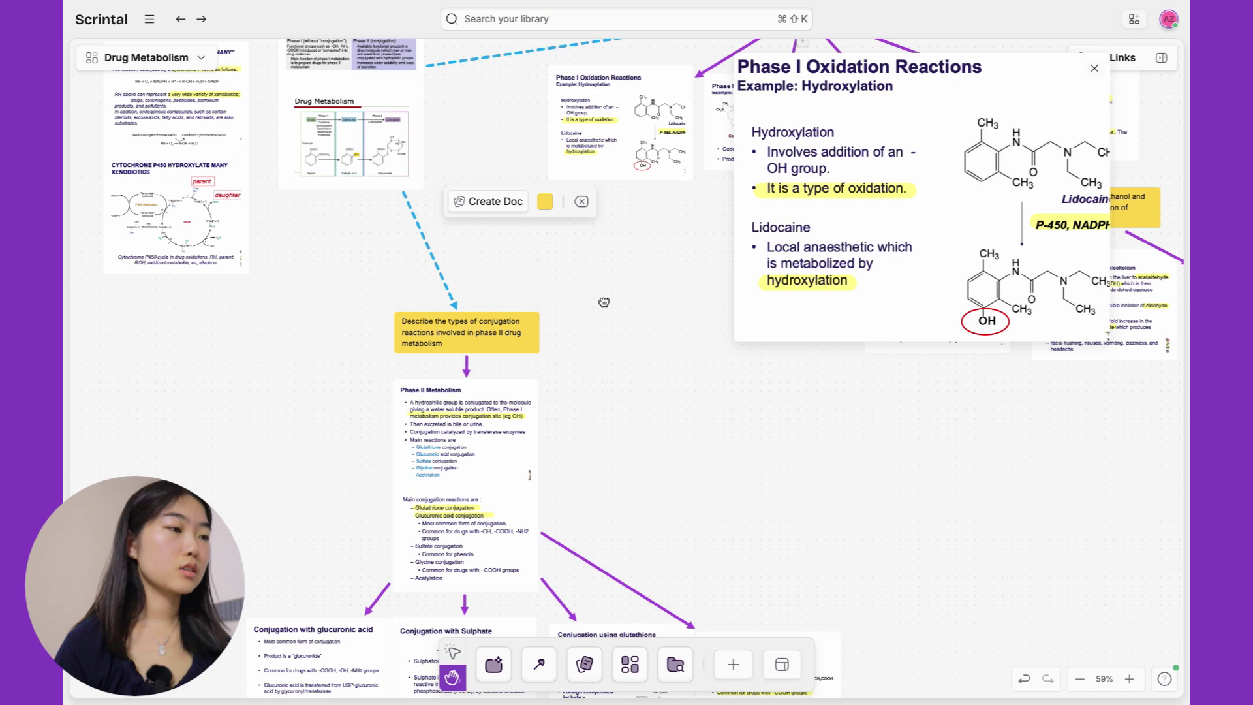
mouse_move(536, 355)
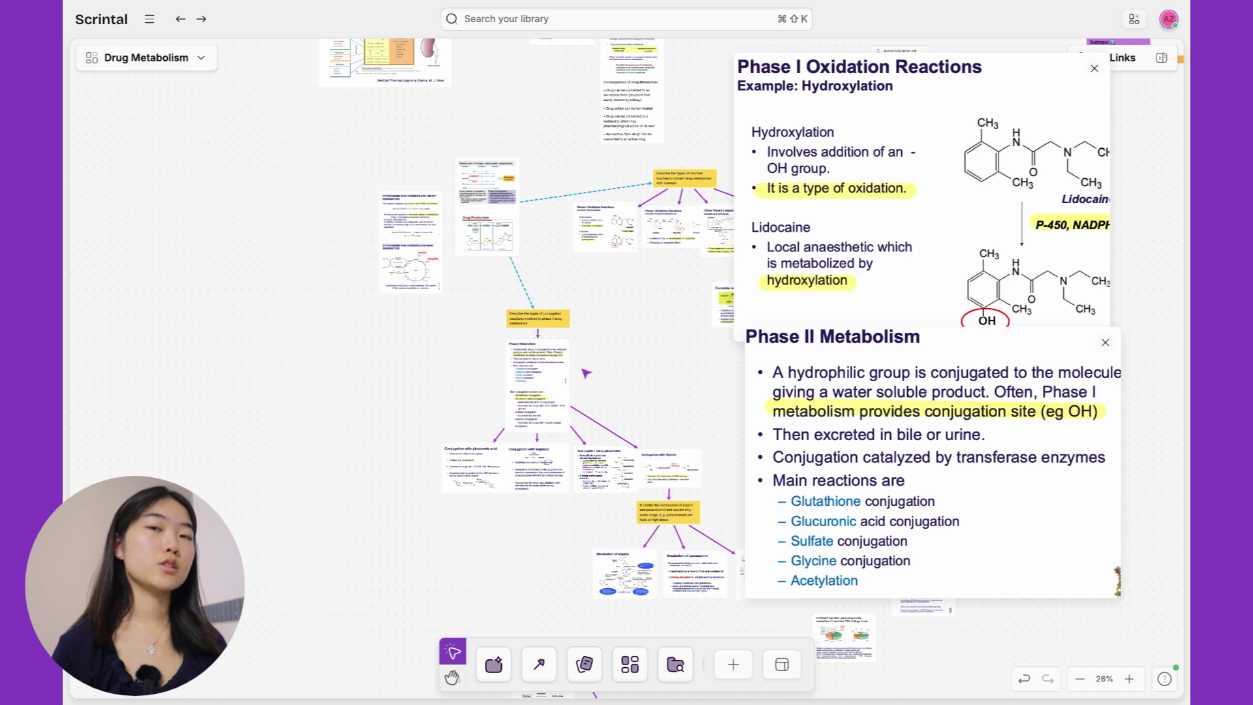
left_click_drag(1008, 362, 368, 171)
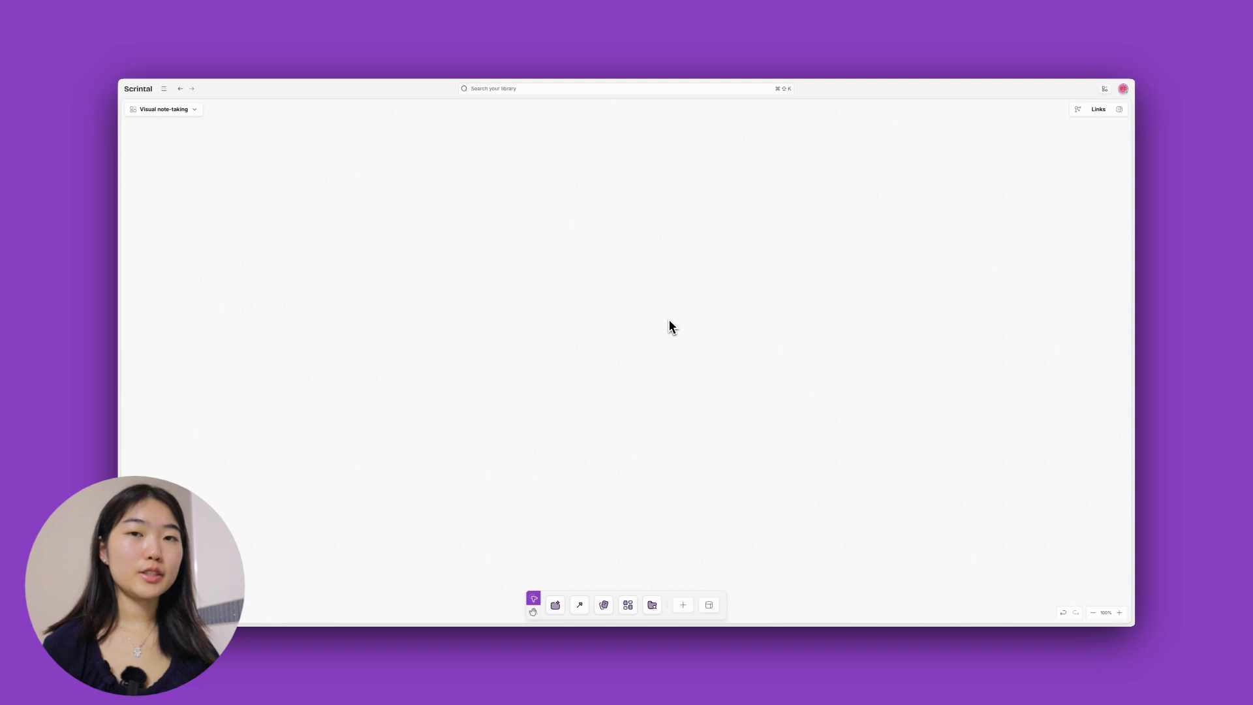
Search the library for 'visual note-taking' and add the Introduction to Visual Note-Taking doc.
left_click(553, 89)
type("vi")
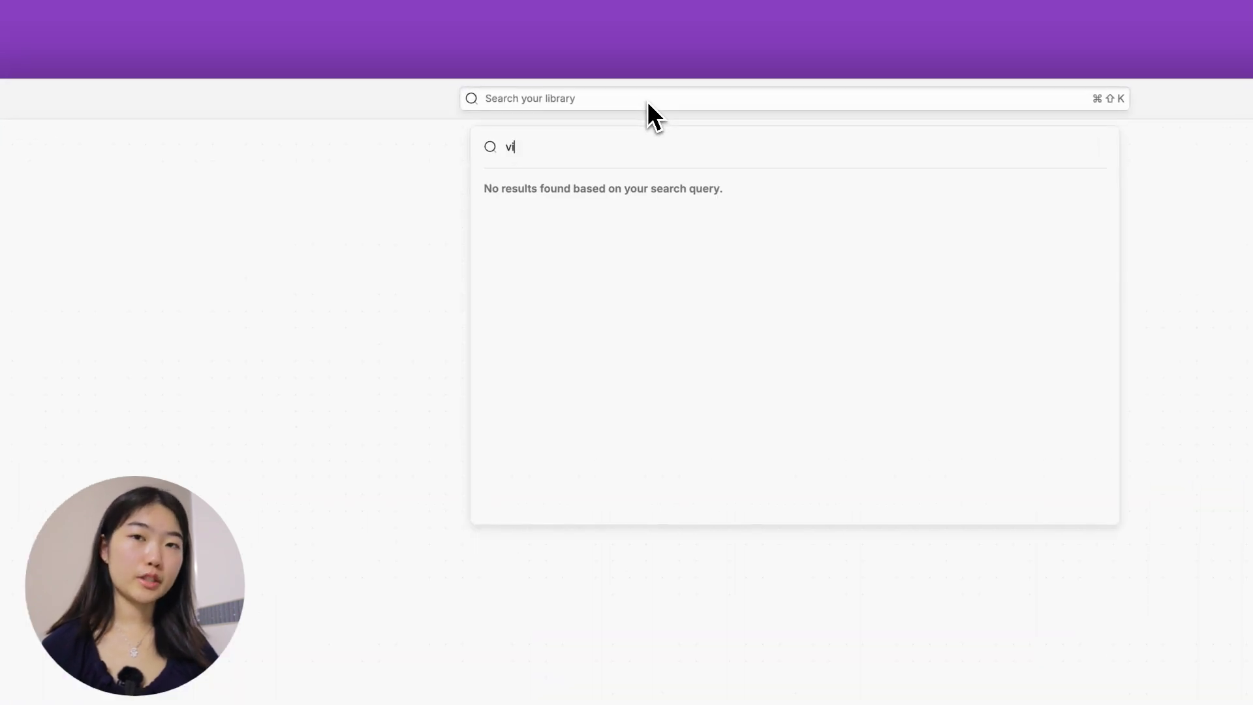
type("sual note-taking")
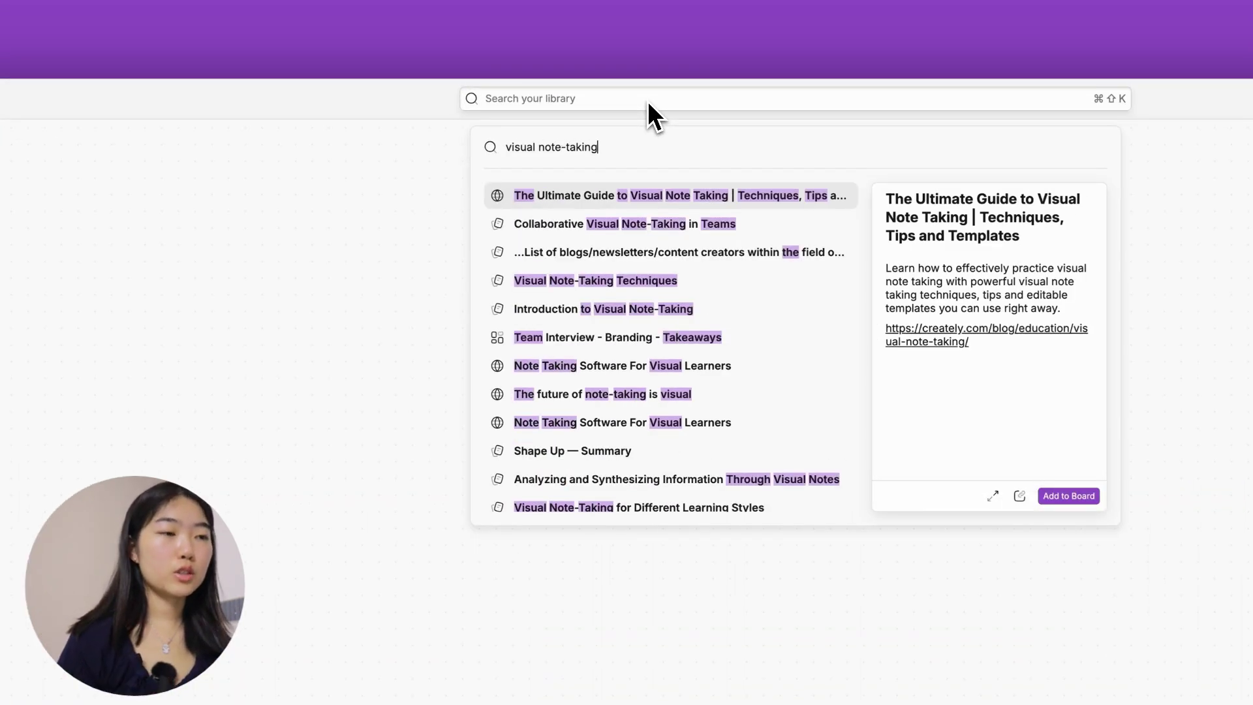
mouse_move(566, 355)
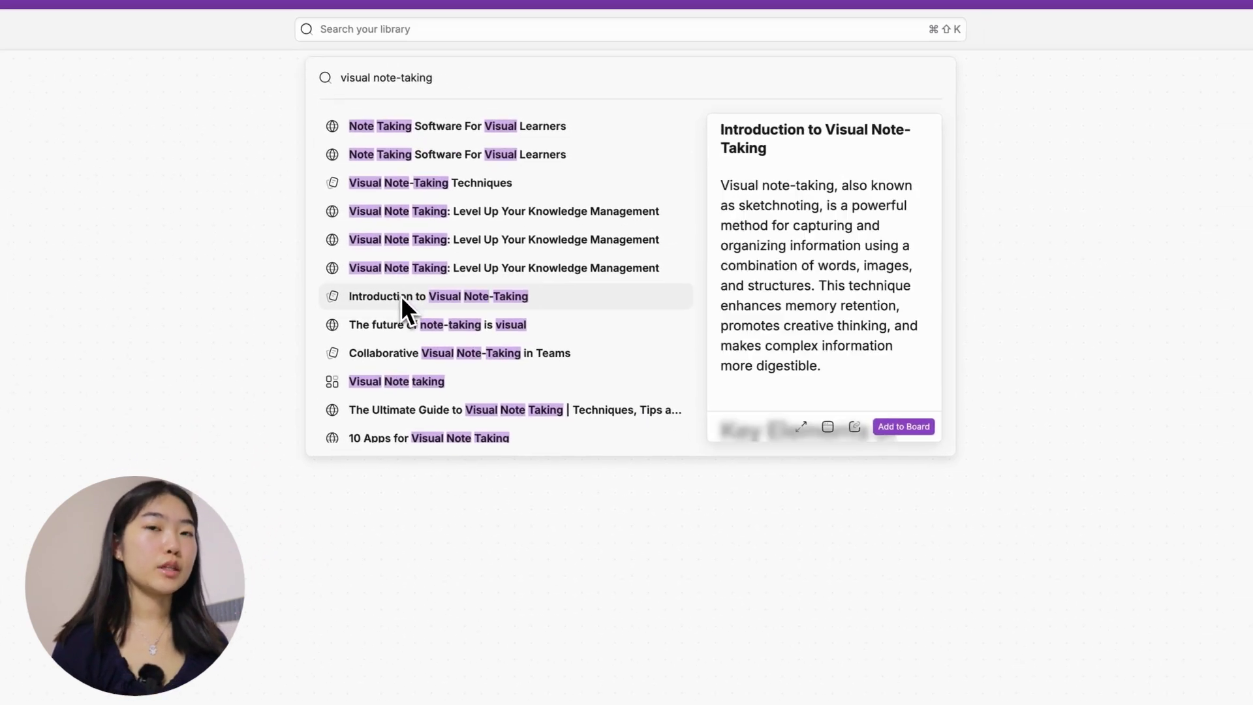
left_click(880, 416)
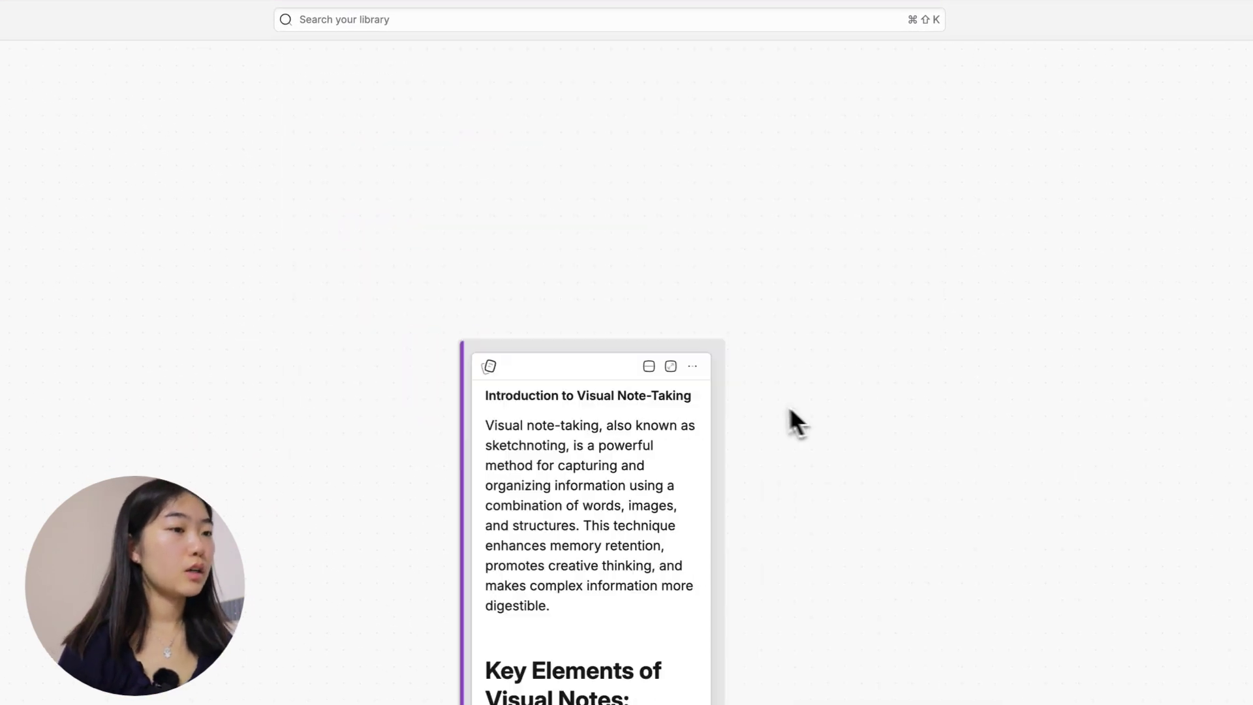
Widen the Introduction card and pull out its Key Elements heading and numbered list.
left_click_drag(573, 160, 904, 222)
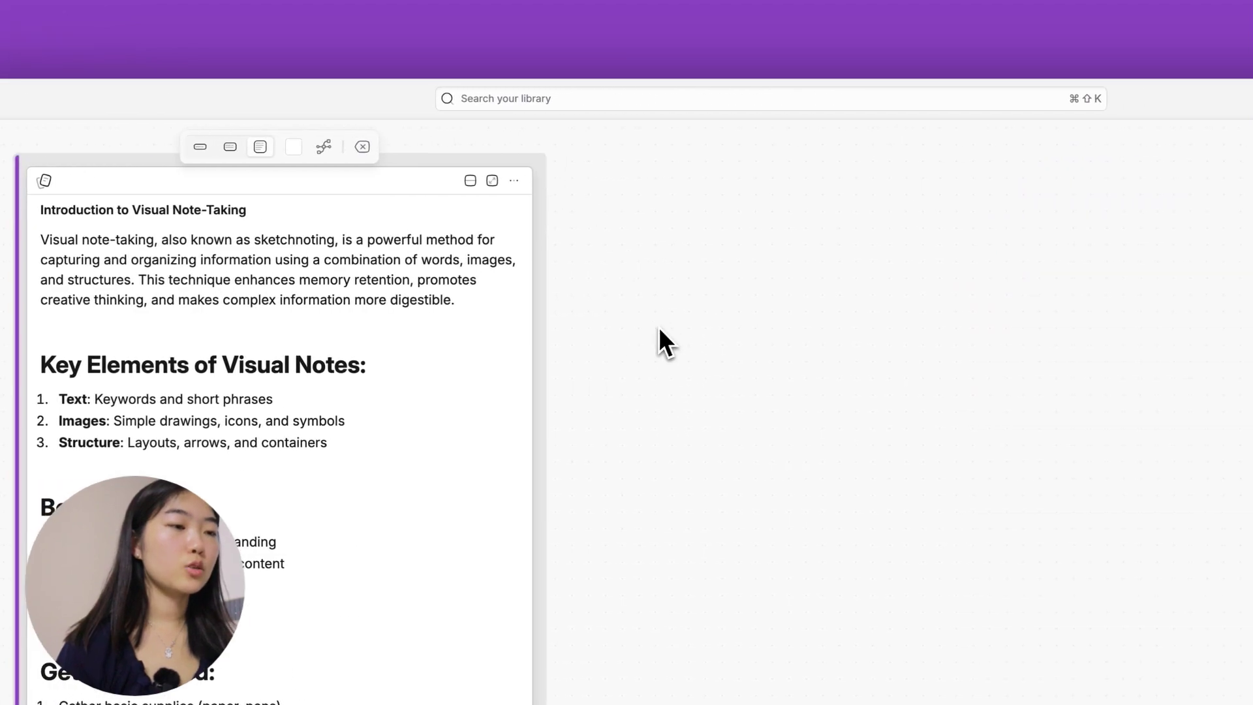
left_click_drag(499, 378, 702, 331)
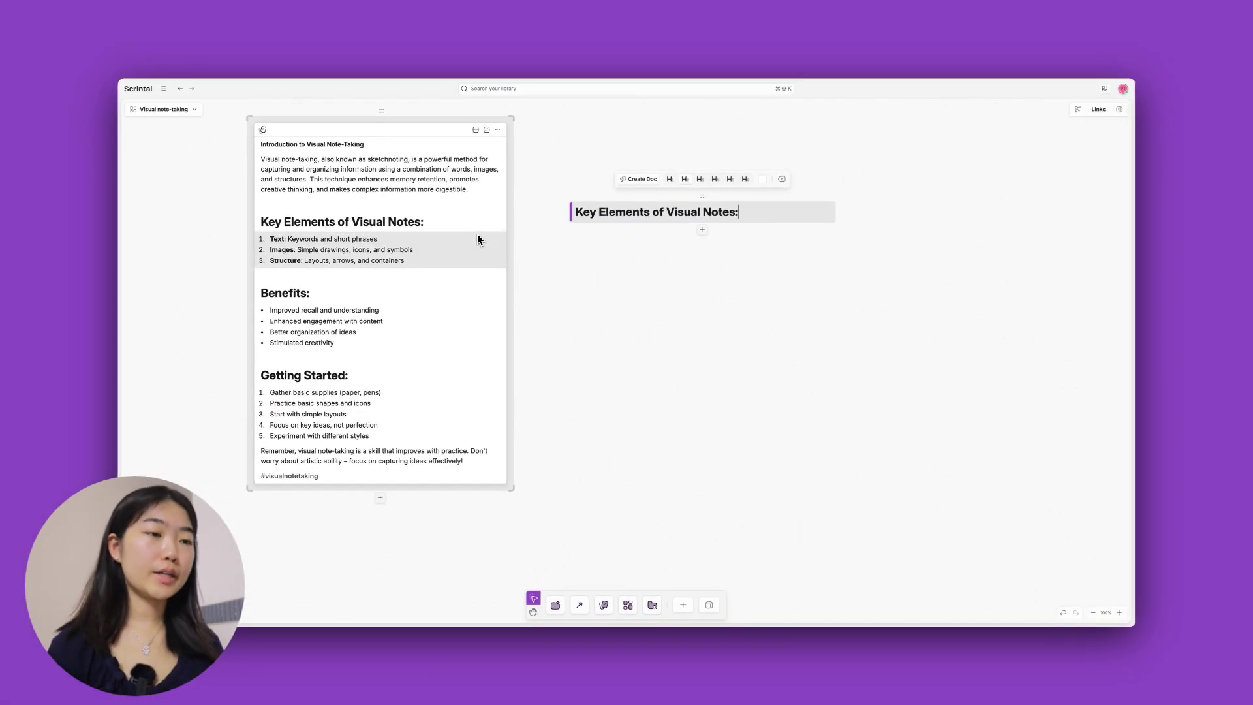
left_click_drag(476, 233, 633, 240)
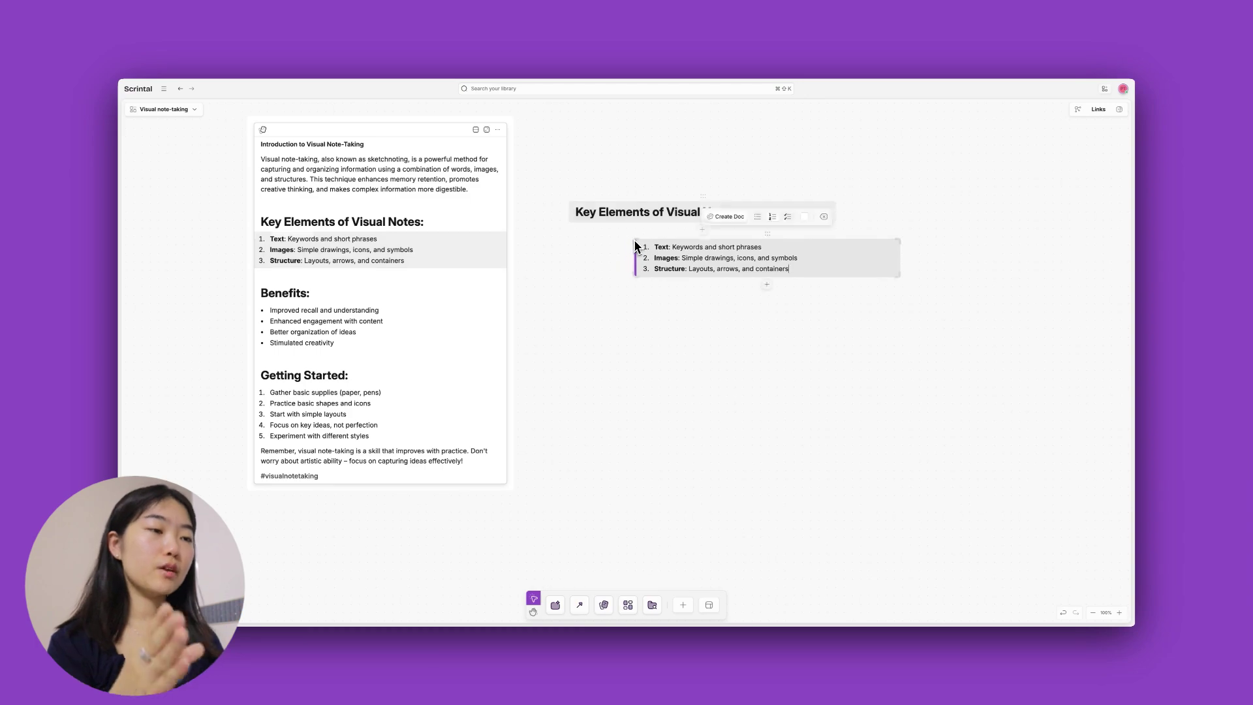
left_click(614, 341)
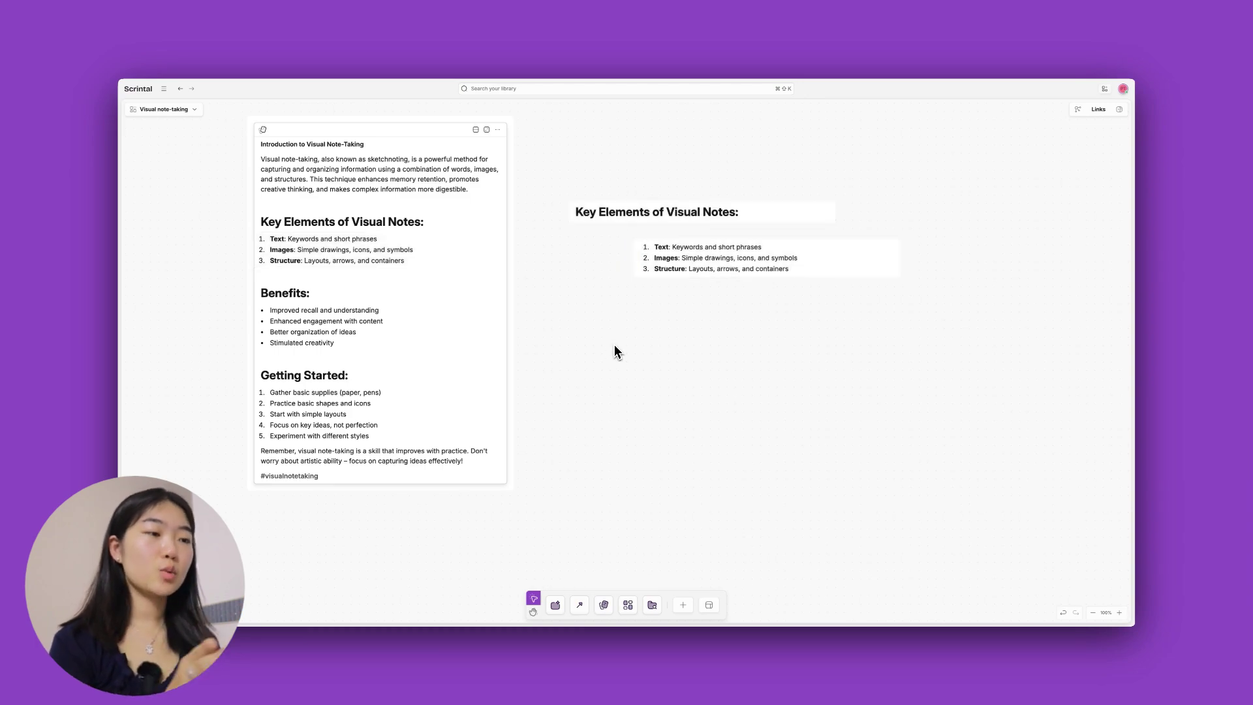
Add the Visual Note-Taking Techniques doc, extract its Mind Mapping section, and collapse it to Compact.
left_click(529, 93)
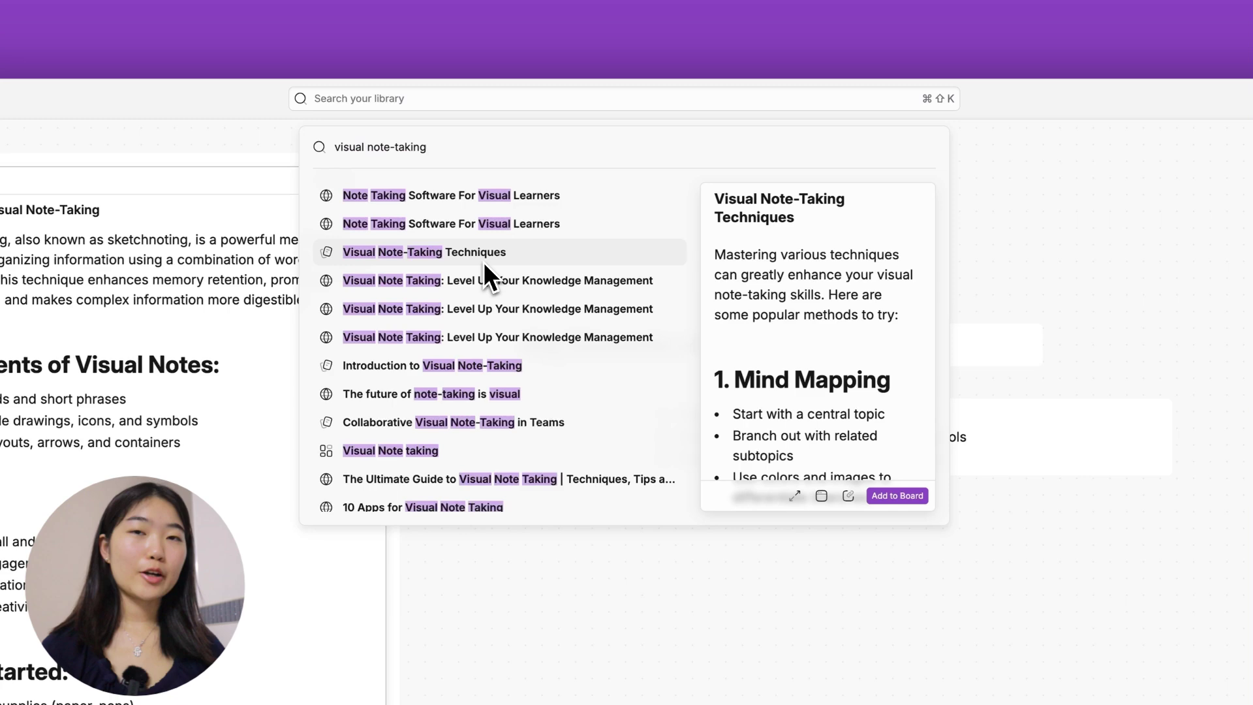
left_click(888, 496)
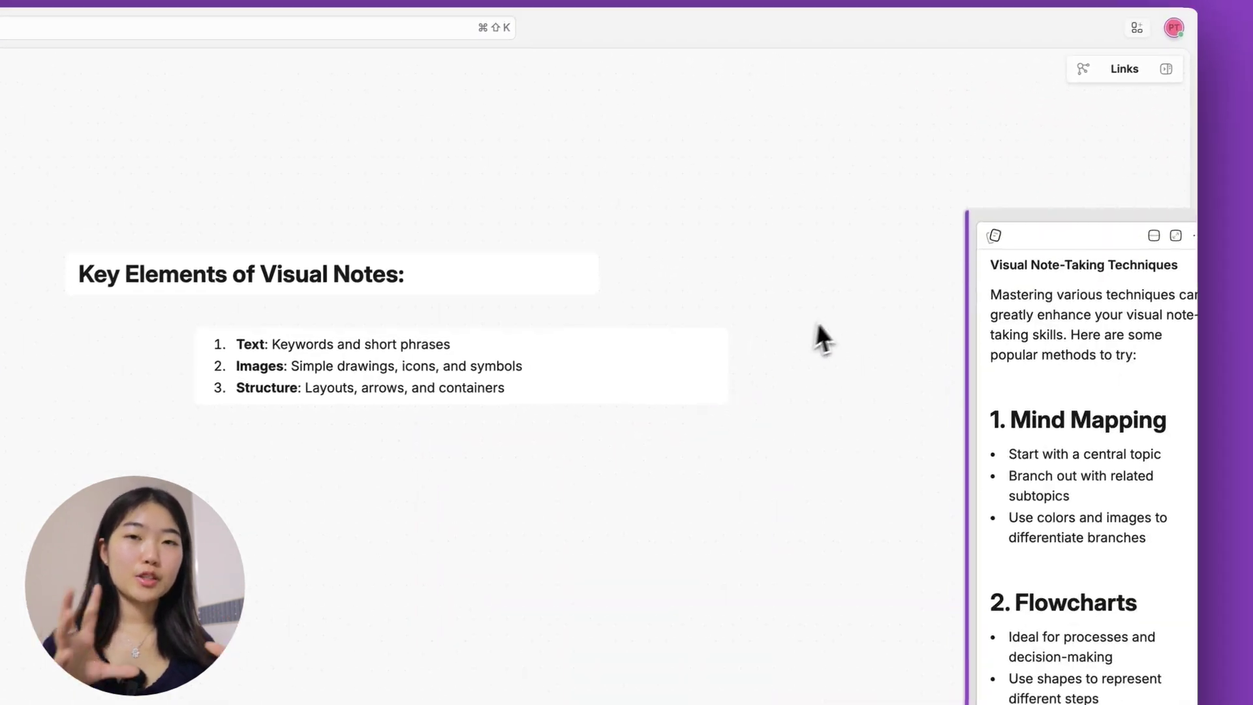
left_click_drag(879, 102, 764, 103)
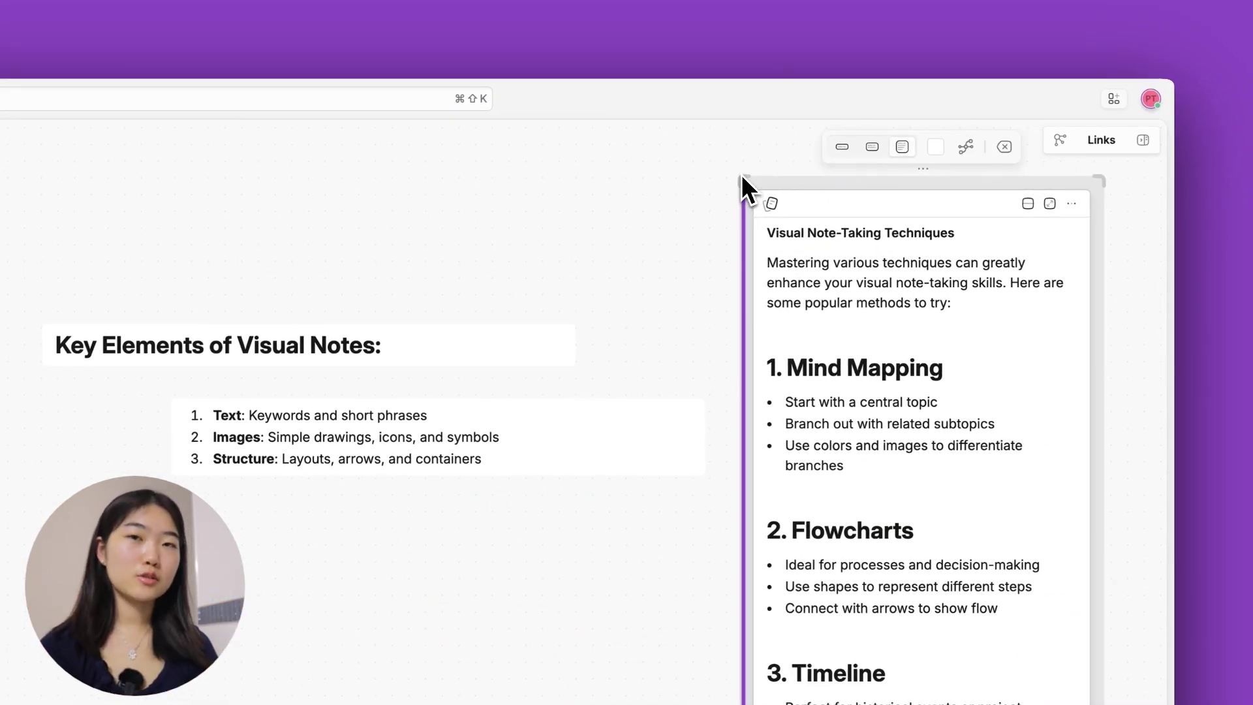
left_click_drag(1045, 367, 650, 326)
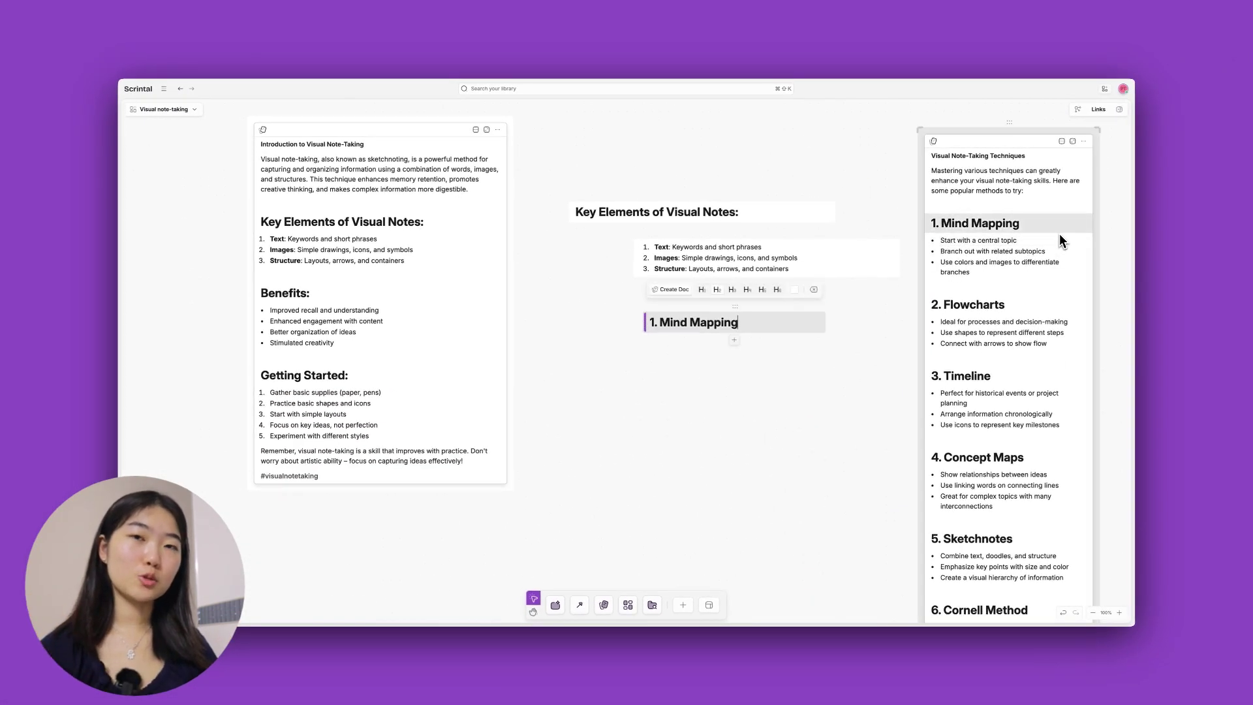
left_click_drag(1064, 248, 663, 346)
left_click(1021, 209)
left_click(1062, 141)
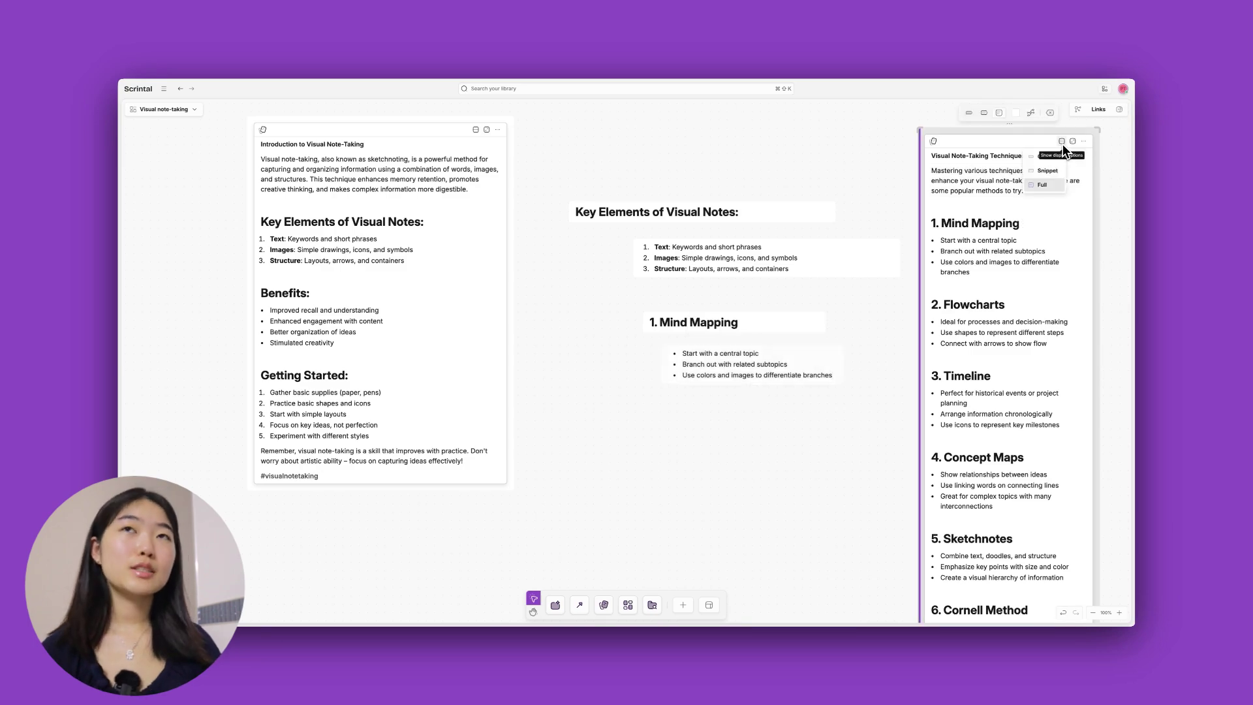
left_click(1049, 157)
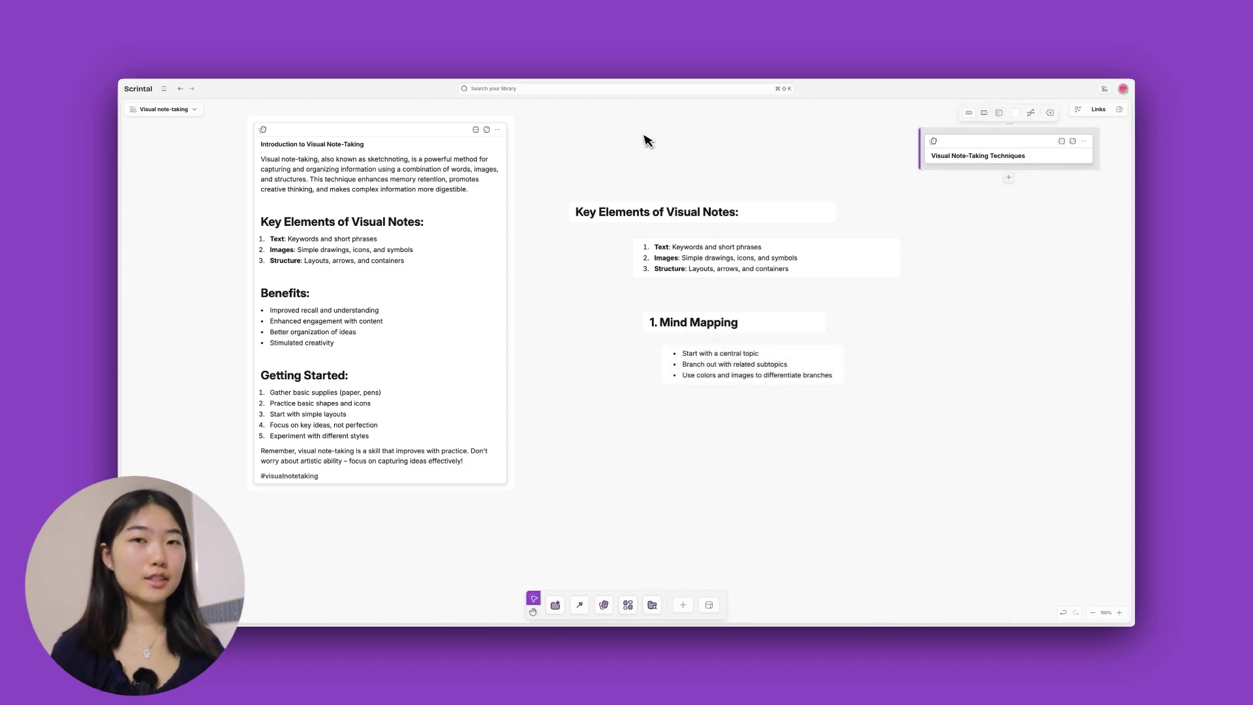
Add the Collaborative Visual Note-Taking in Teams doc, extract its Benefits section, and collapse it.
left_click(609, 90)
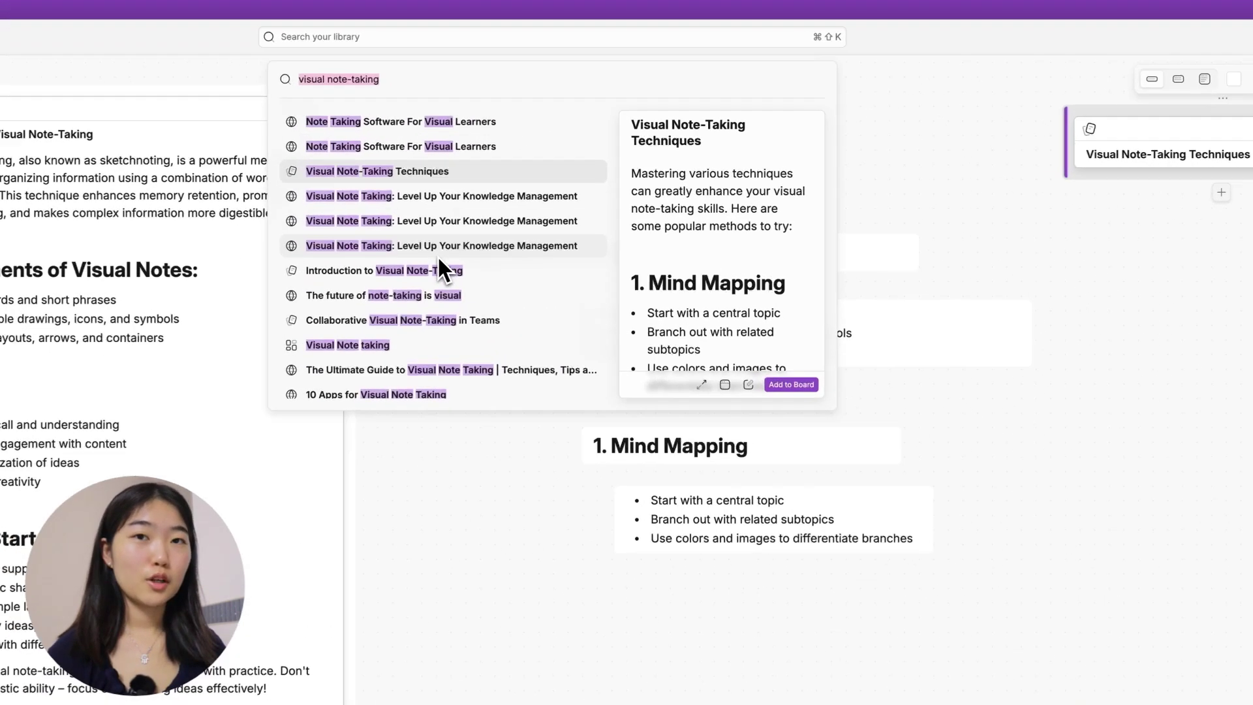
left_click(405, 344)
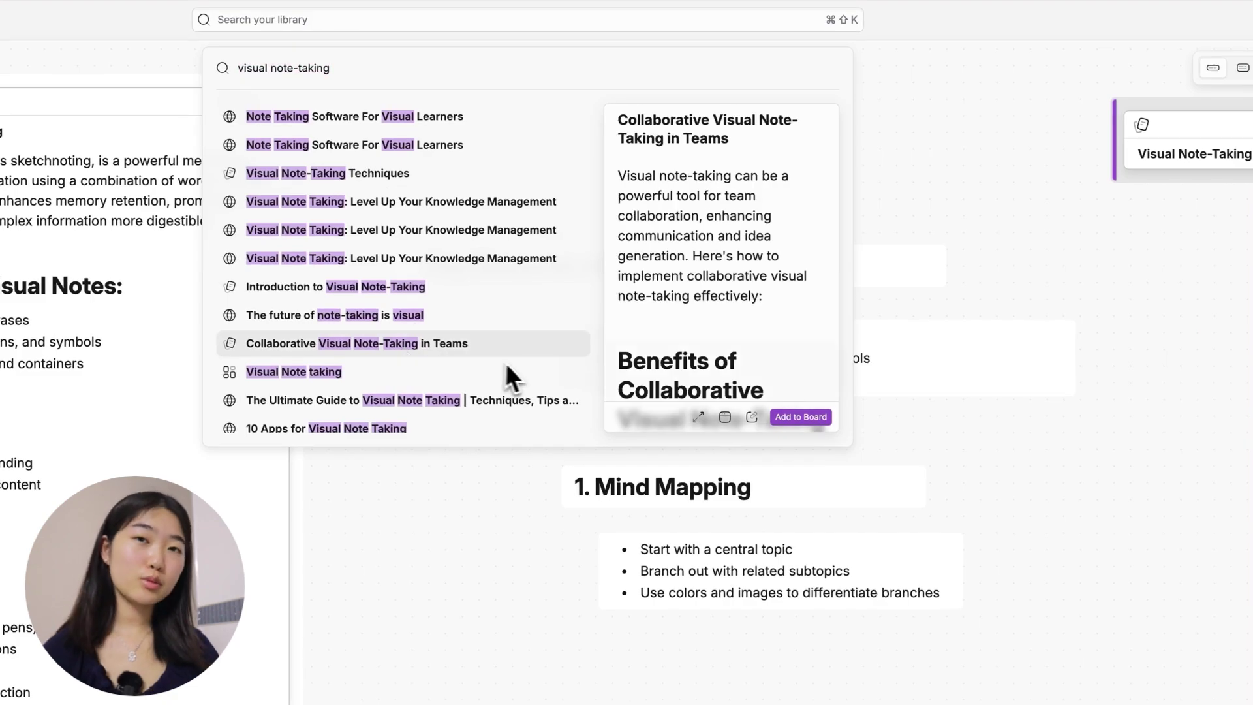
left_click(804, 418)
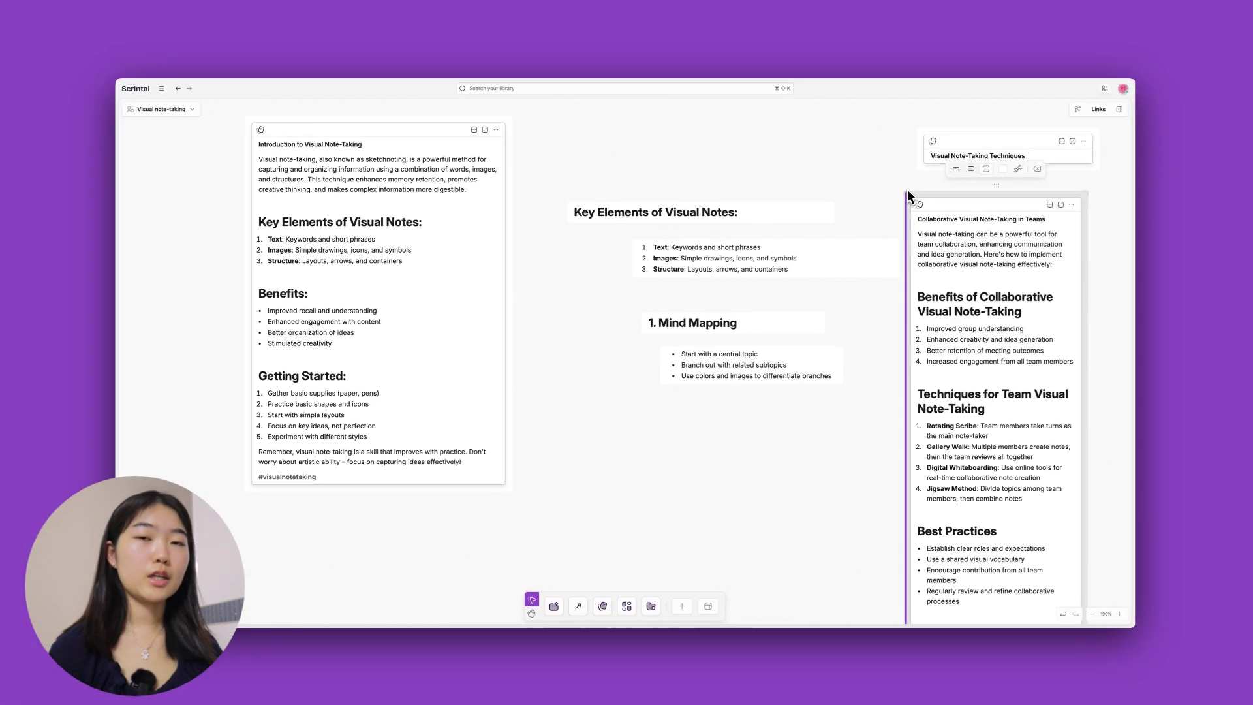
left_click_drag(1010, 328, 658, 441)
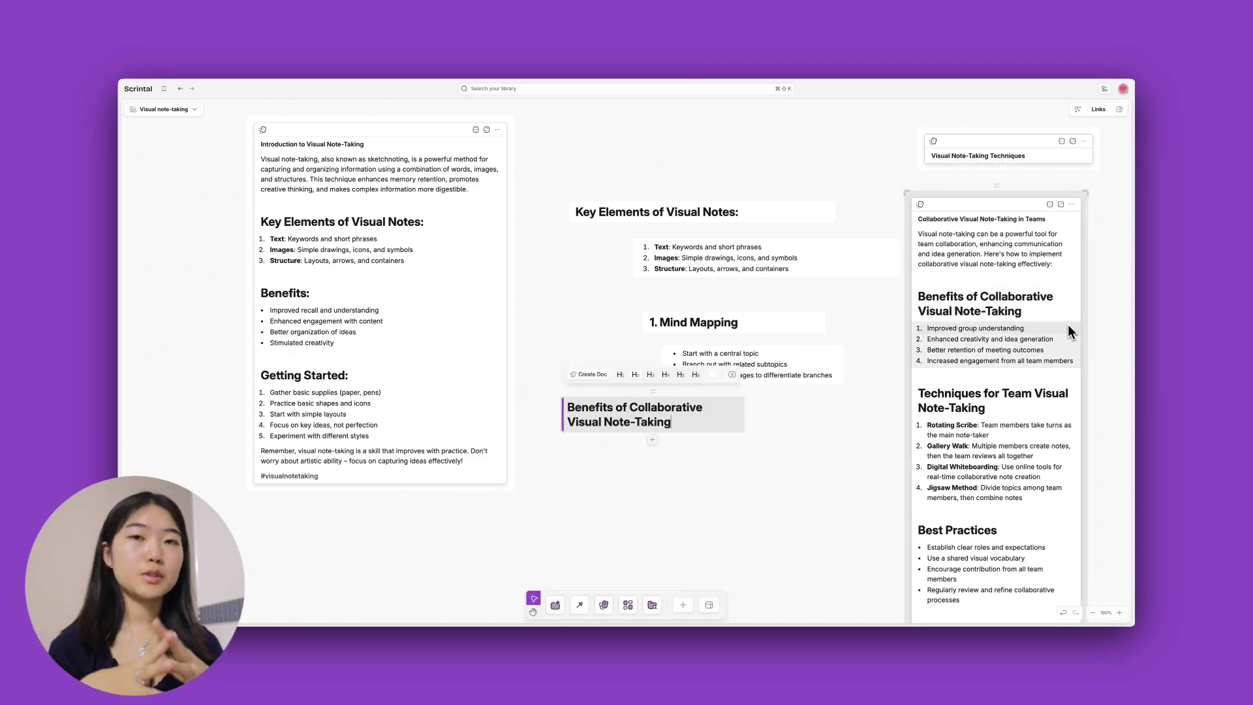
left_click_drag(1055, 335, 724, 476)
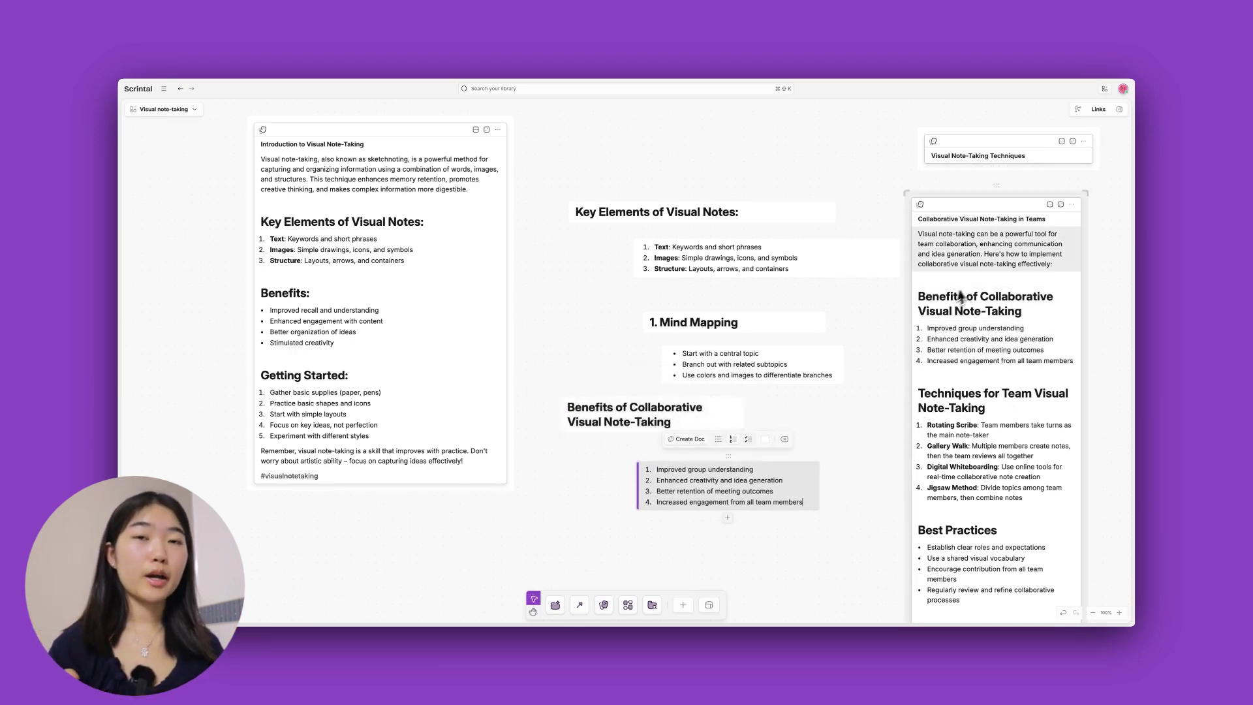
left_click(1051, 207)
left_click(1038, 220)
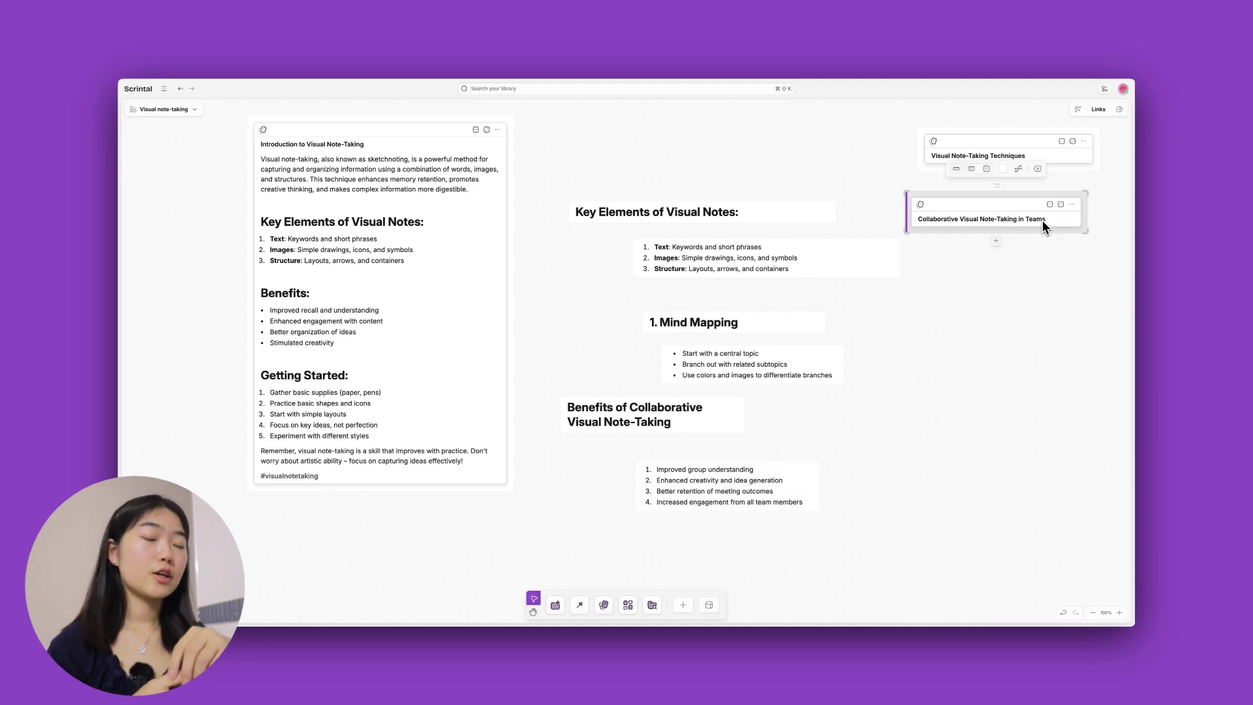
Stack Collaborative under Techniques, collapse Introduction, and attach Mind Mapping blocks below Key Elements.
left_click_drag(1017, 204, 1008, 182)
left_click(476, 129)
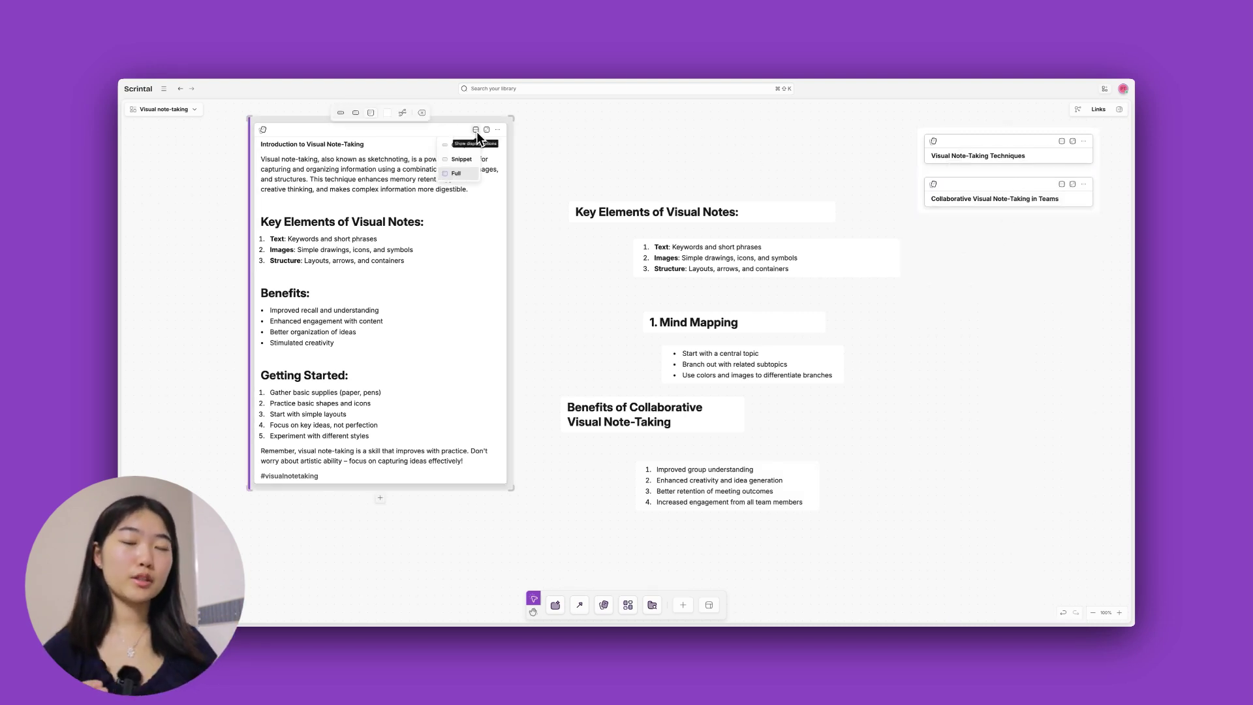
left_click(464, 146)
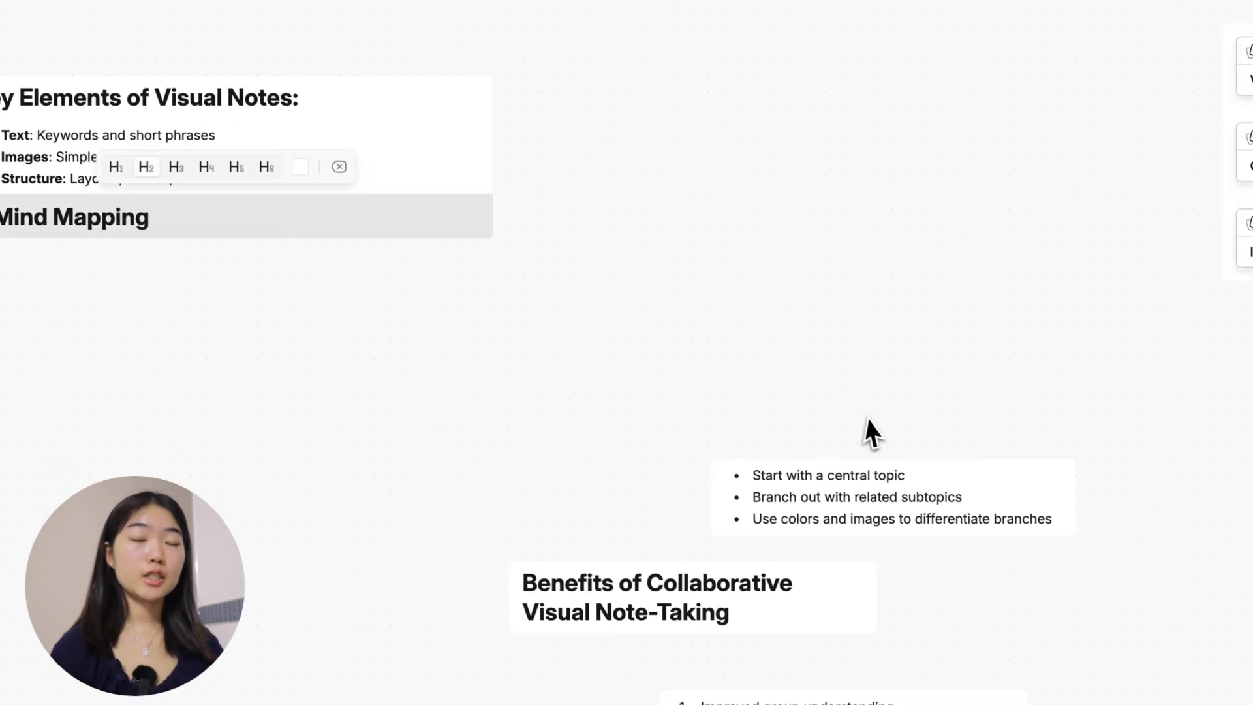
left_click_drag(859, 418, 157, 230)
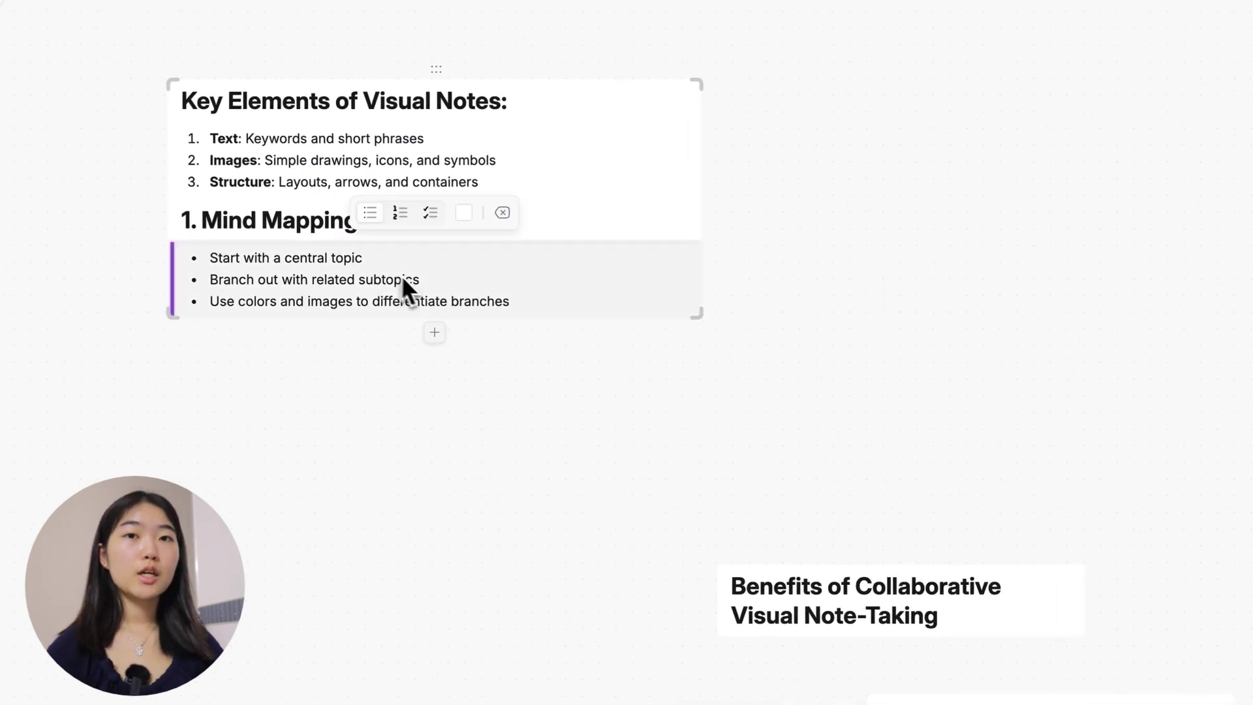